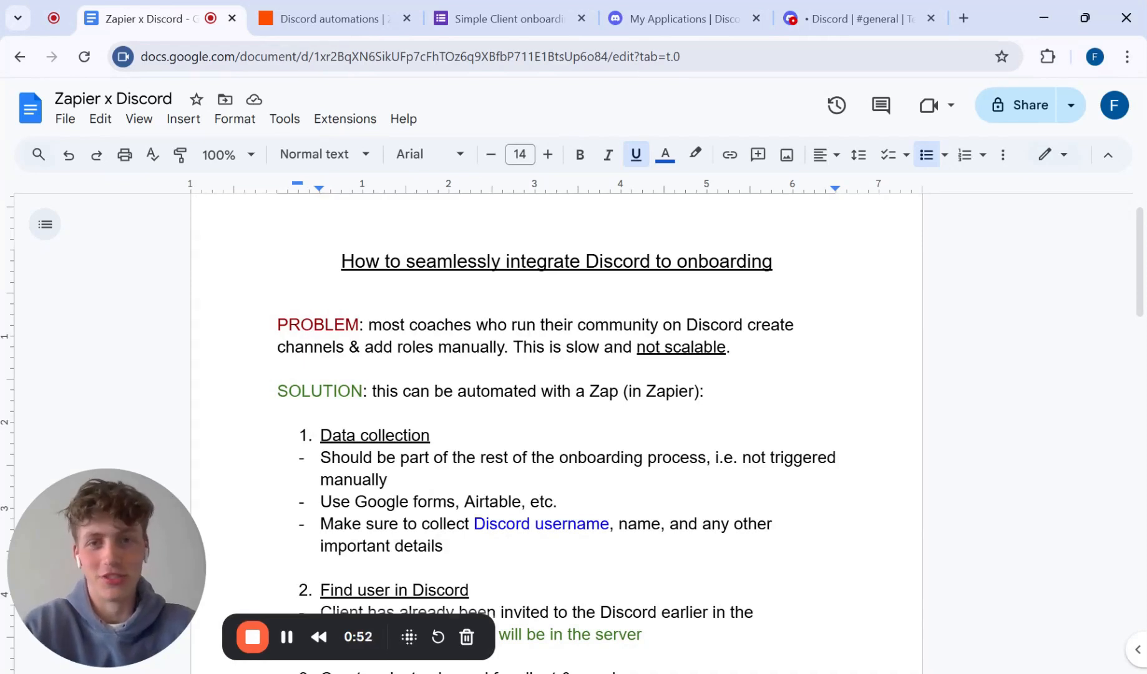
# Step: Review the data collection and Discord plan in the notes document and the questions in the example client onboarding form
pyautogui.scroll(-1, 555, 437)
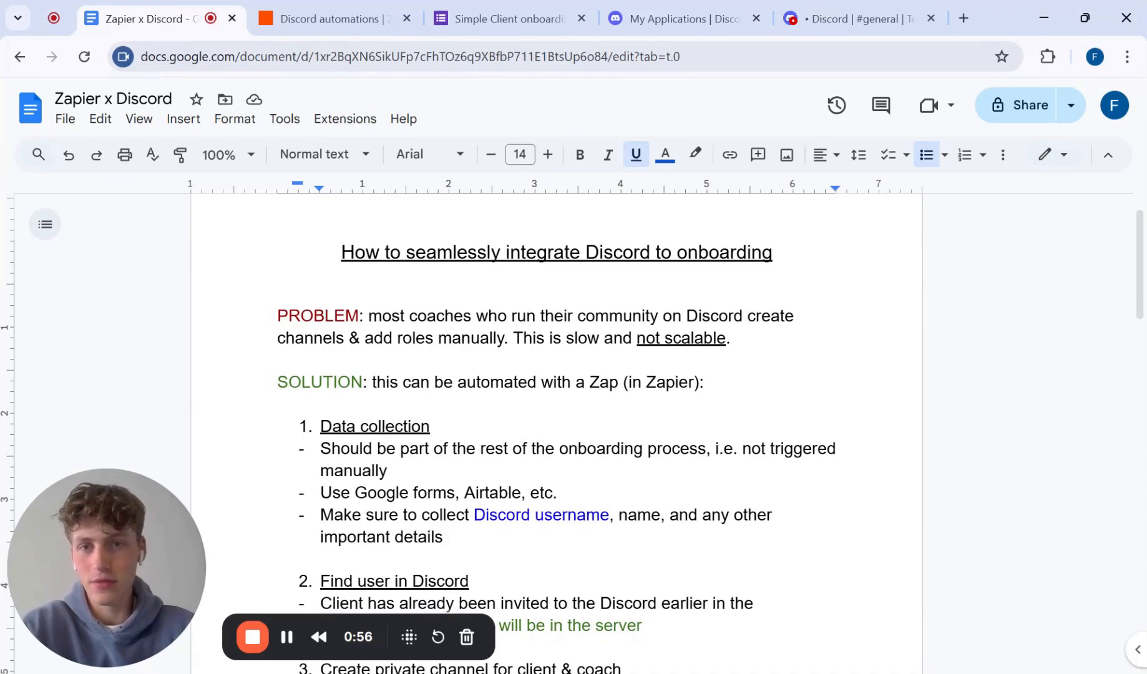
pyautogui.scroll(-1, 580, 661)
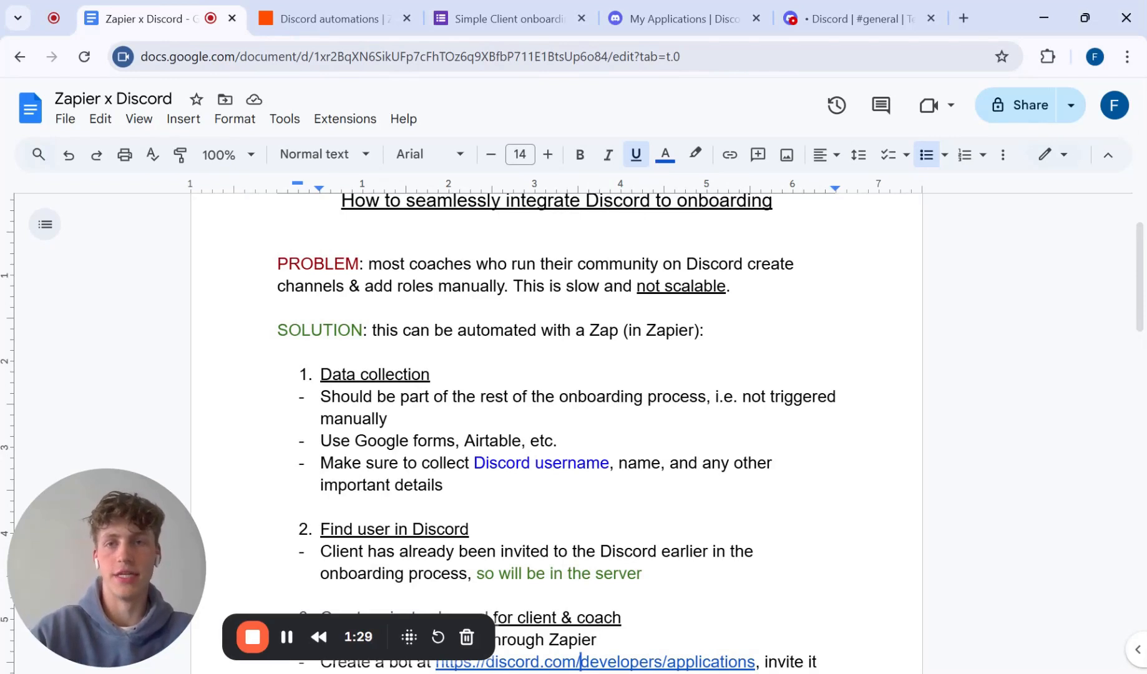
pyautogui.scroll(-1, 556, 430)
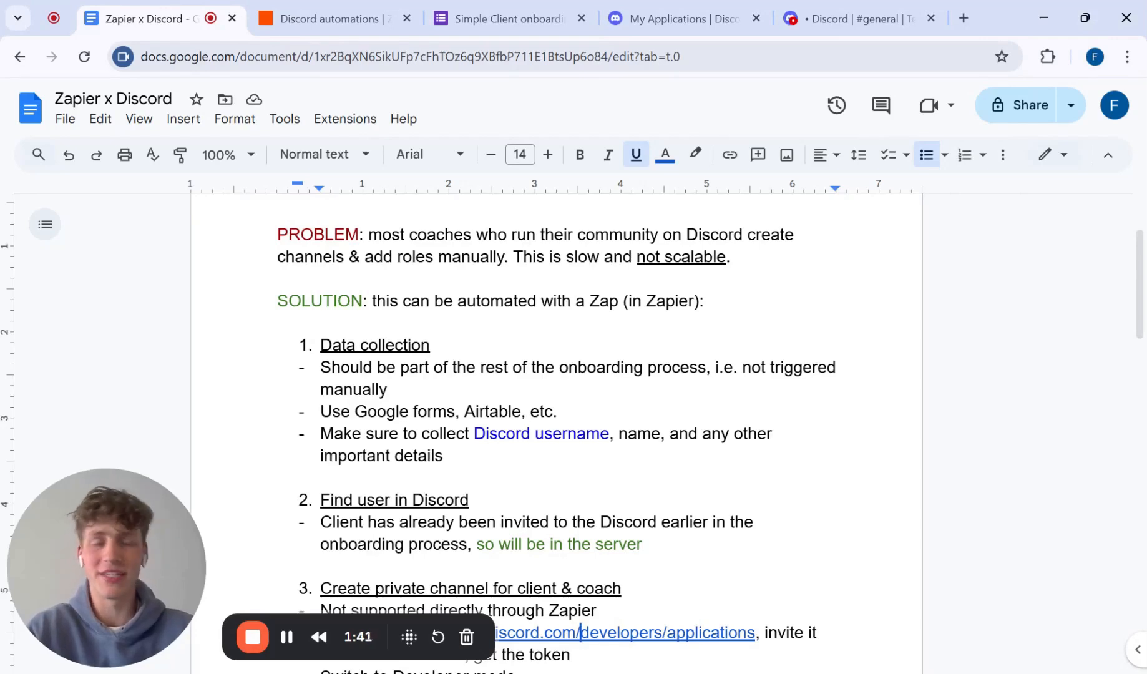
pyautogui.click(507, 18)
pyautogui.scroll(-1, 571, 380)
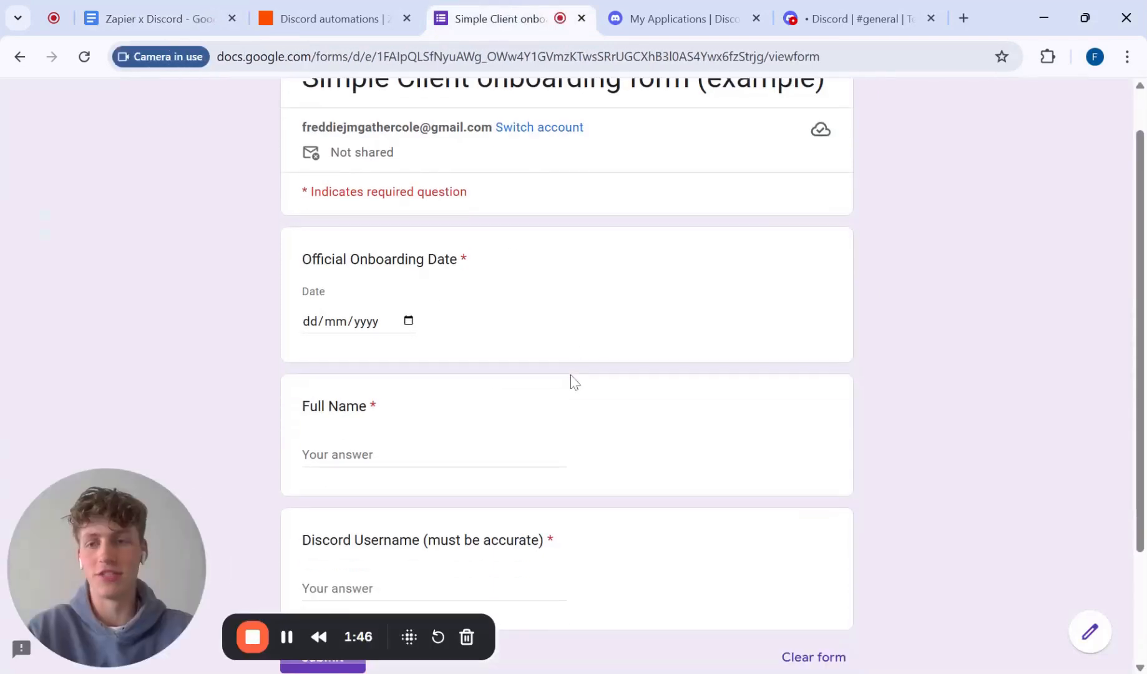
pyautogui.scroll(1, 571, 379)
pyautogui.scroll(-2, 571, 380)
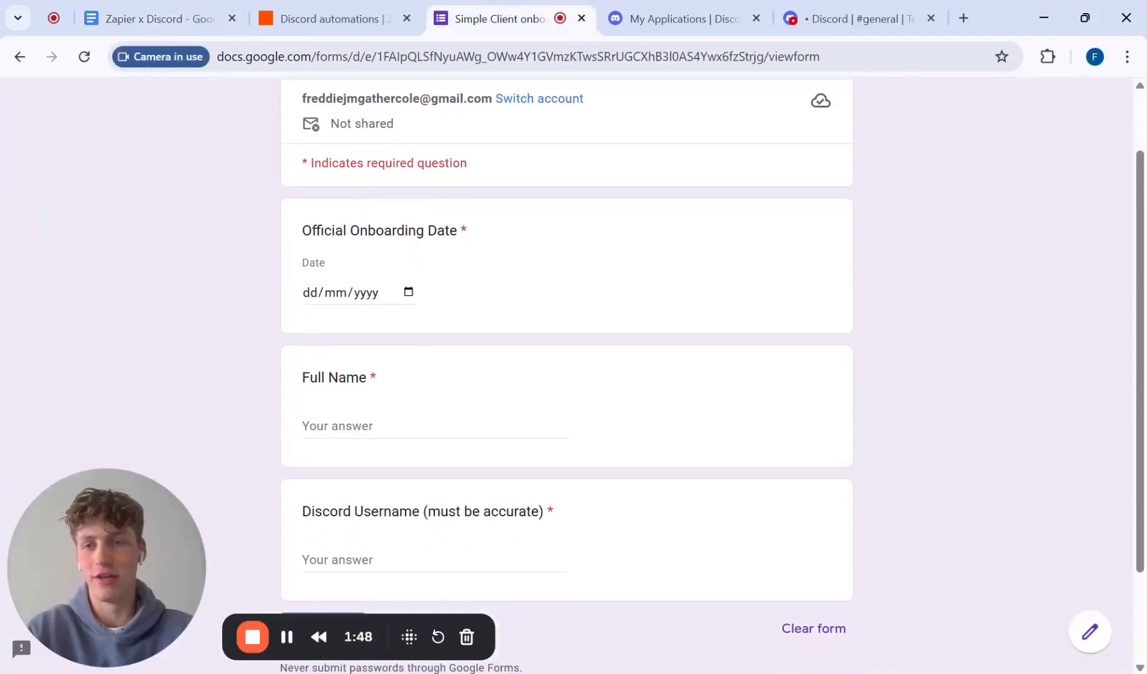
pyautogui.scroll(-2, 571, 380)
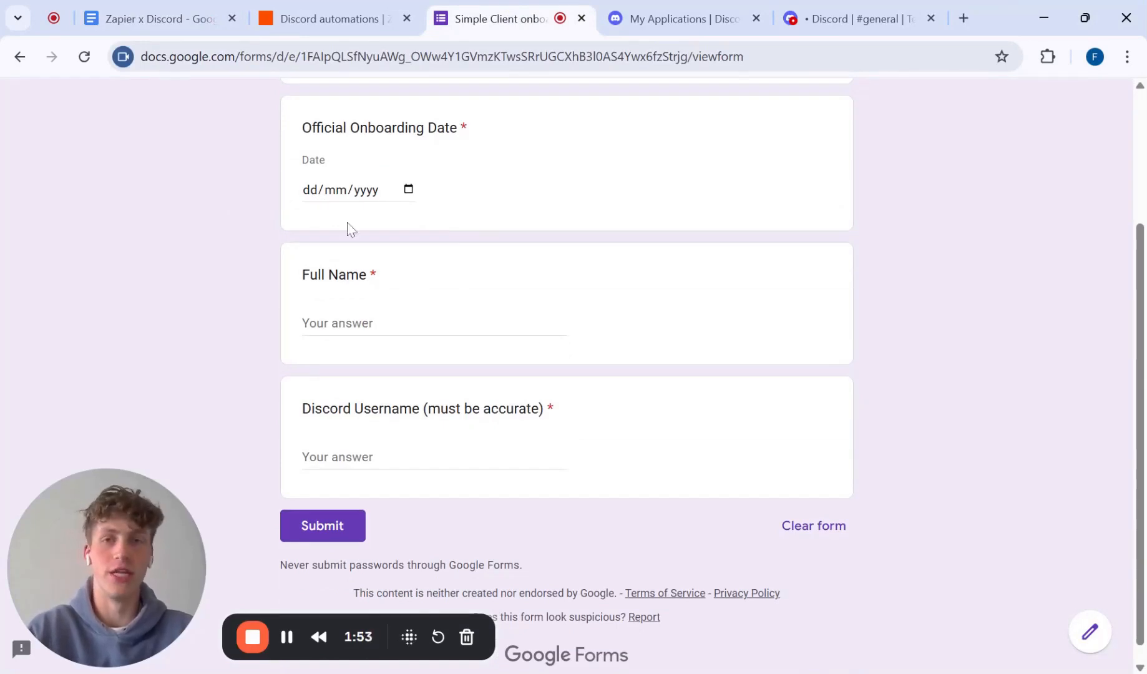
pyautogui.click(128, 7)
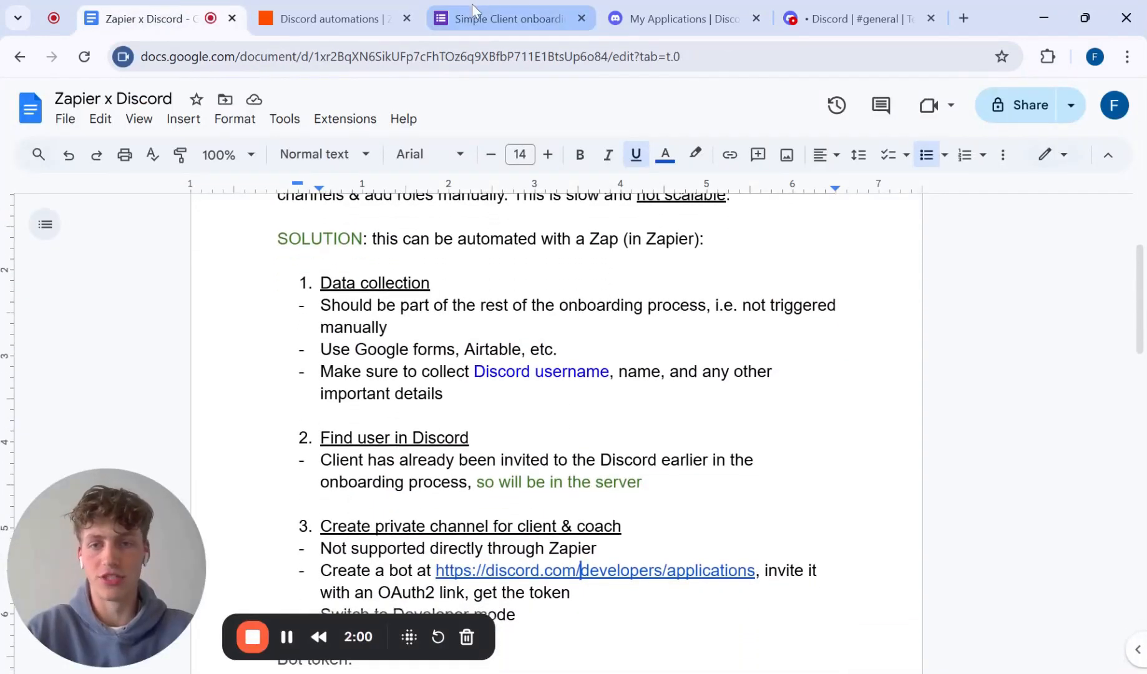
# Step: Fill in the onboarding form with the date 21/05/2025, the client's full name and Discord username, and submit it
pyautogui.click(471, 4)
pyautogui.click(412, 187)
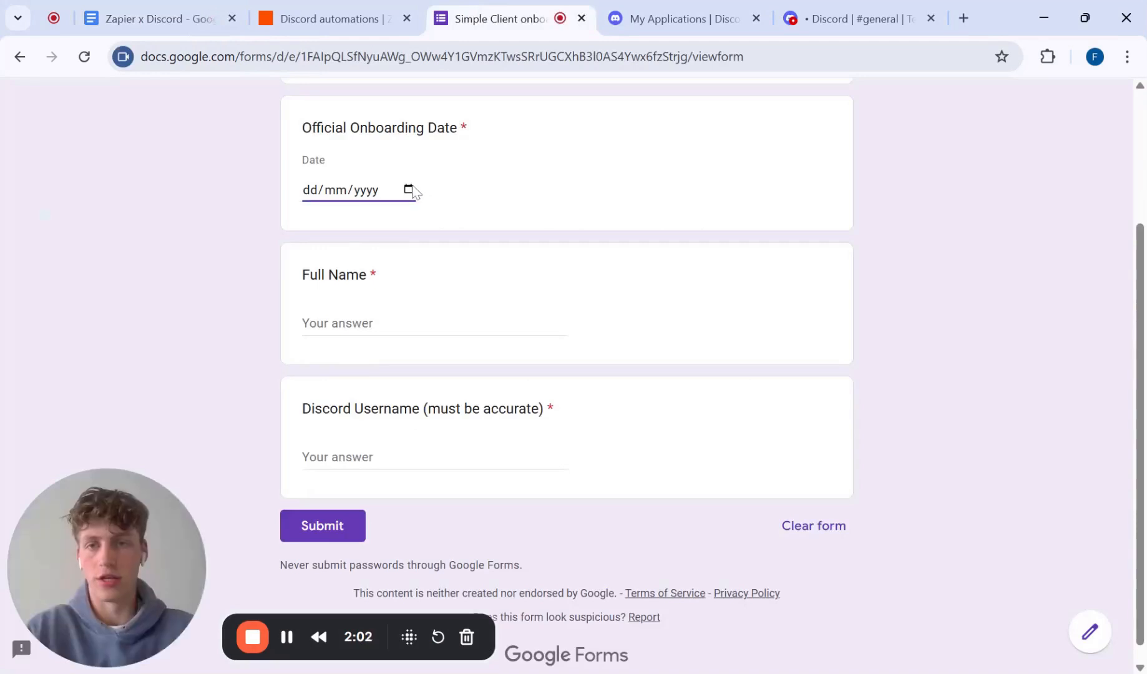
pyautogui.write('21052025')
pyautogui.press('Tab')
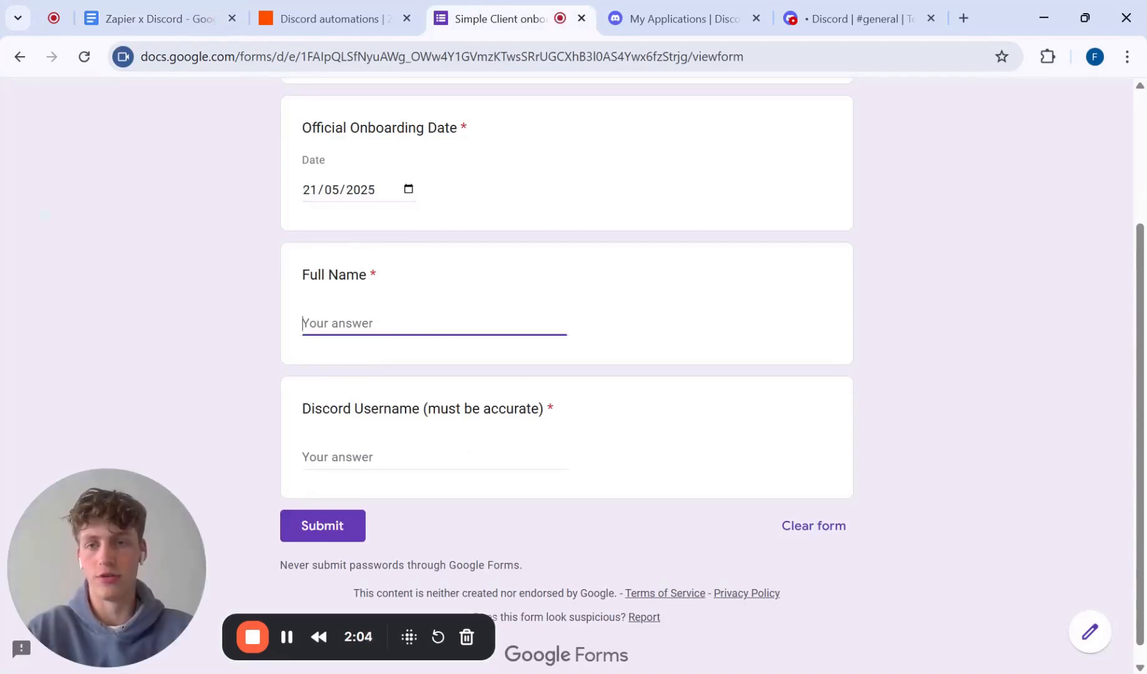
pyautogui.write('John Smith')
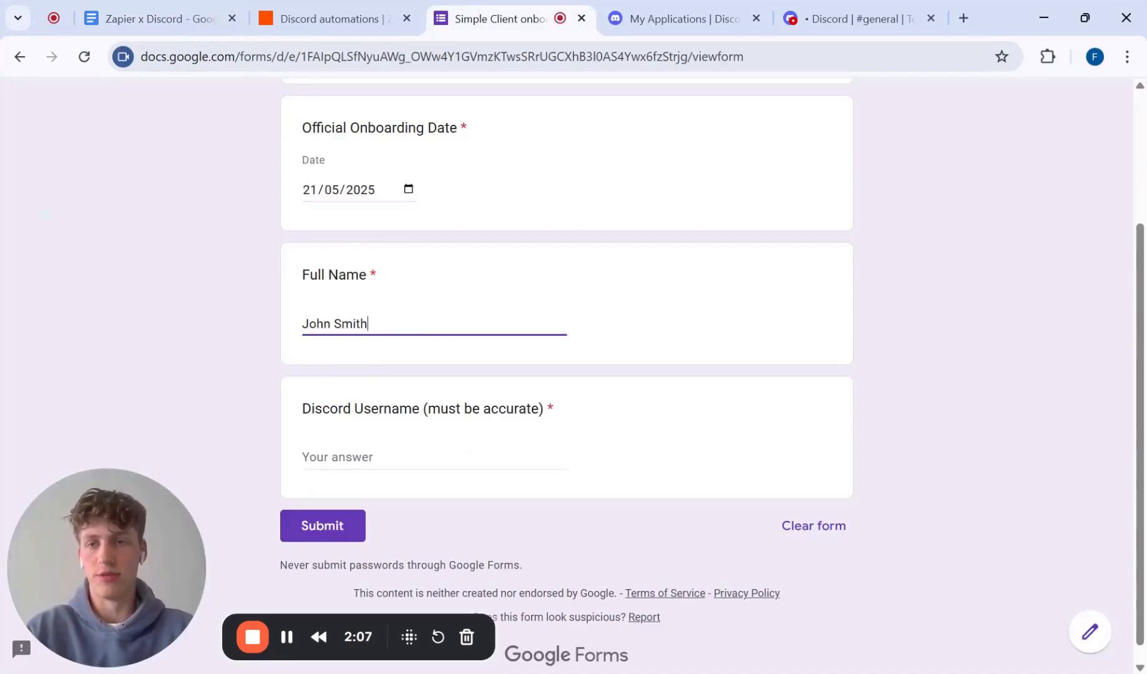
pyautogui.press('Tab')
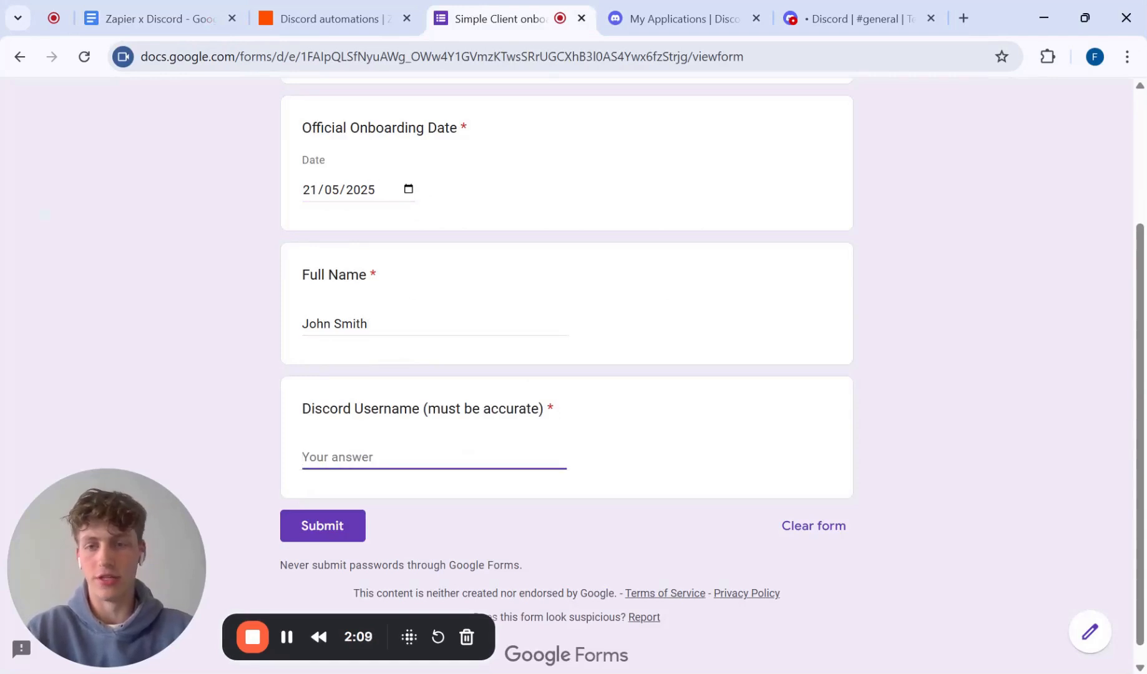
pyautogui.write('unlistenalt')
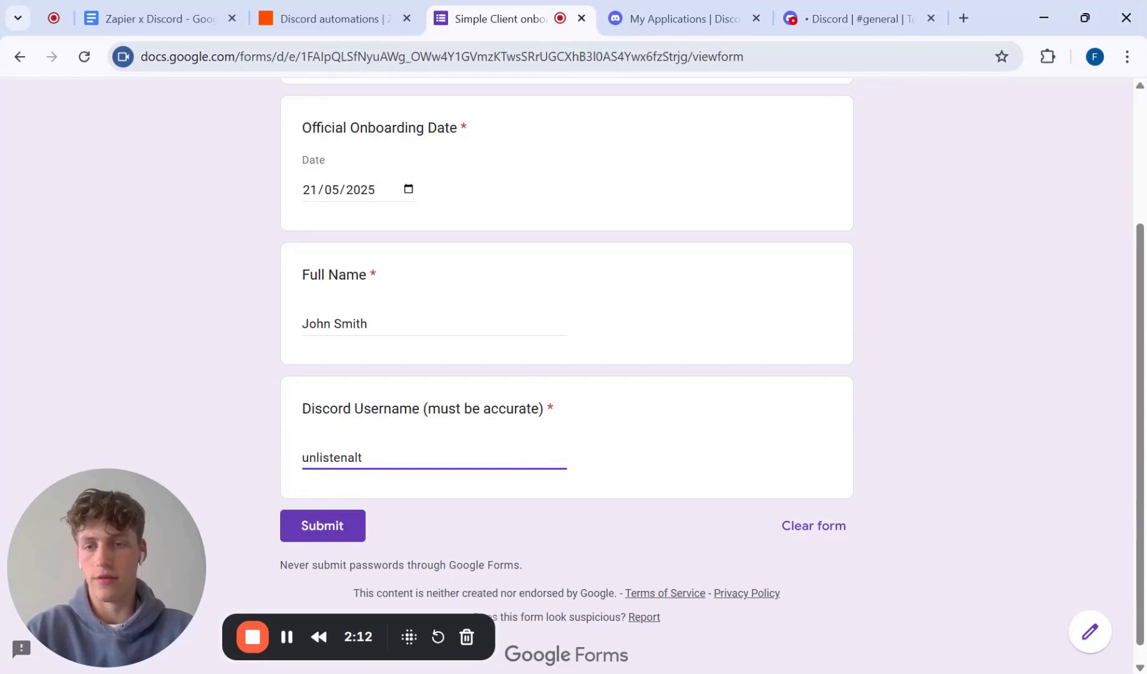
pyautogui.click(312, 530)
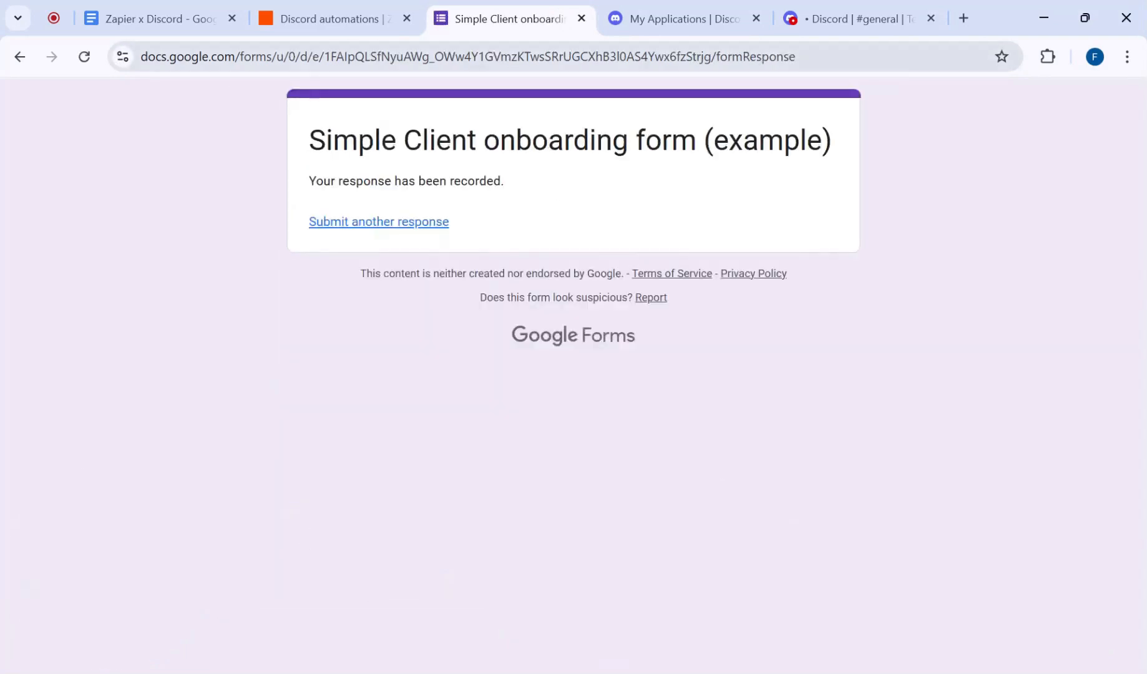
# Step: Review the notes on finding the user and creating a private channel, and examine the published Discord automations Zap and its Find User setup
pyautogui.click(179, 19)
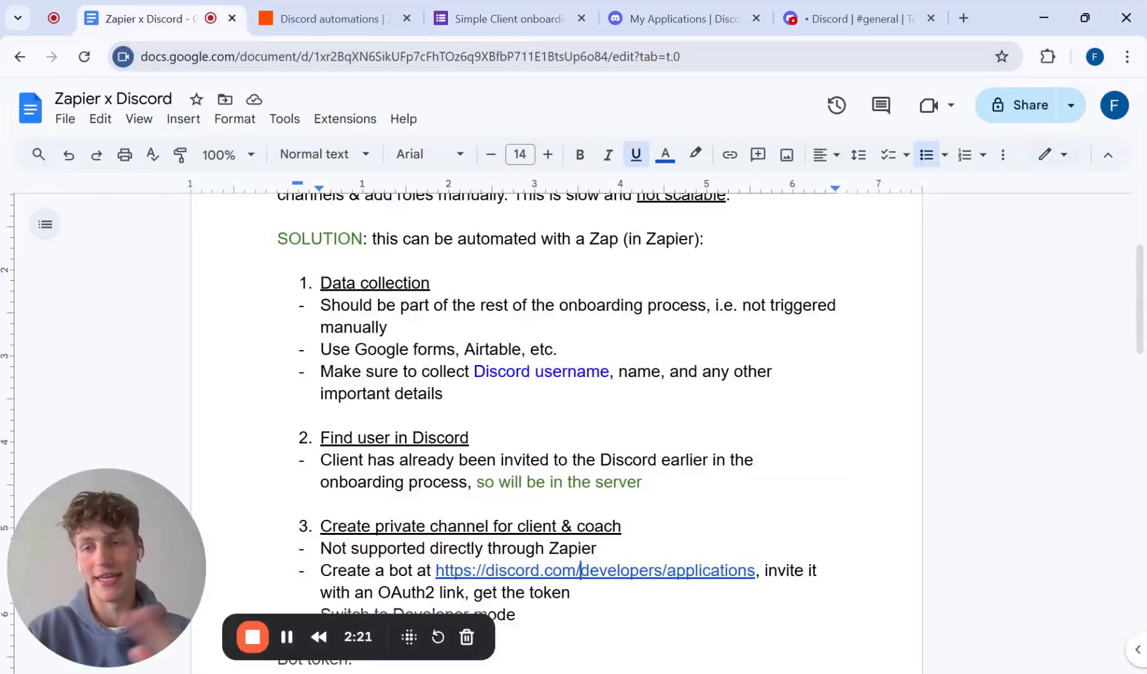
pyautogui.scroll(-3, 574, 422)
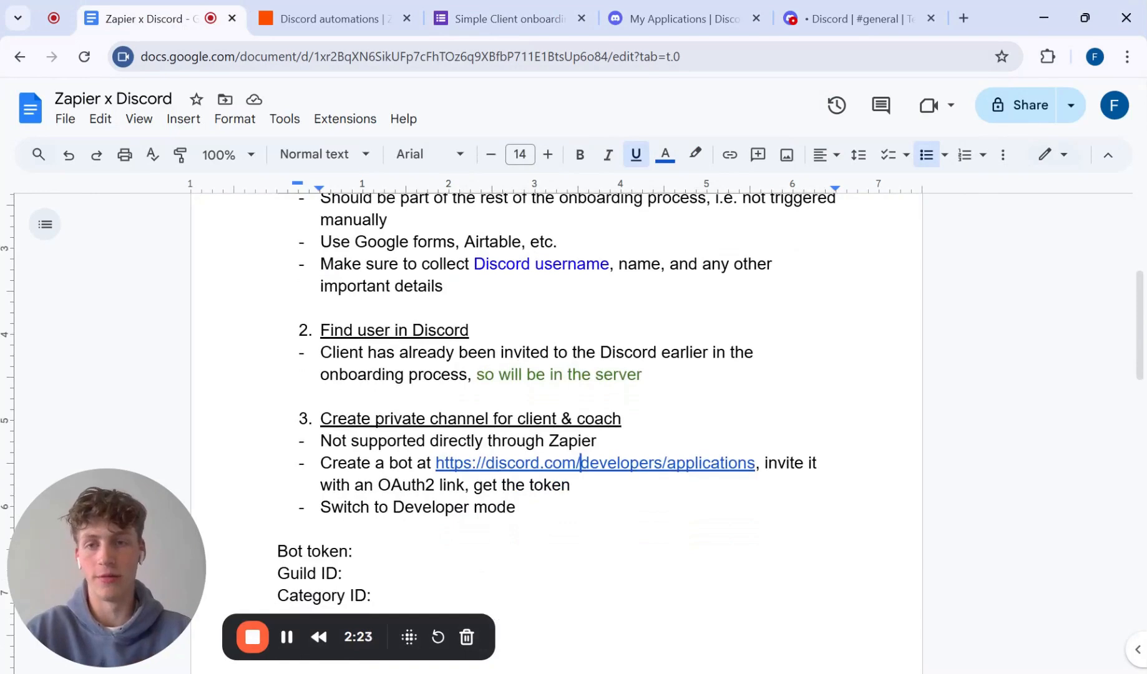
pyautogui.click(332, 19)
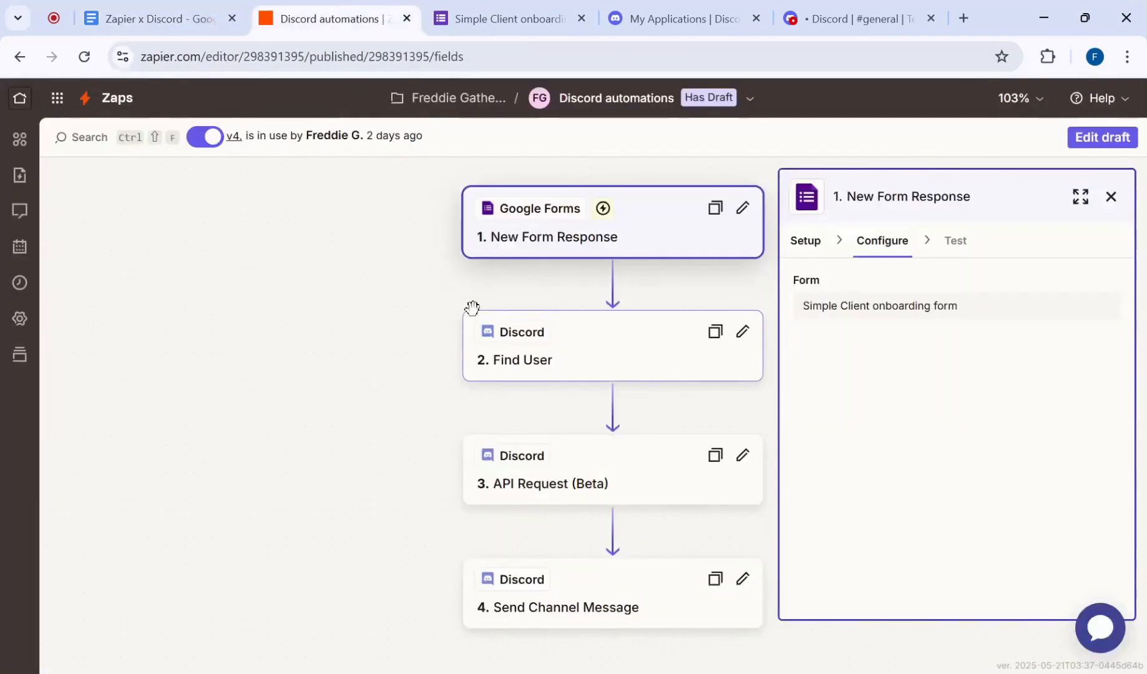
pyautogui.click(156, 19)
pyautogui.click(312, 8)
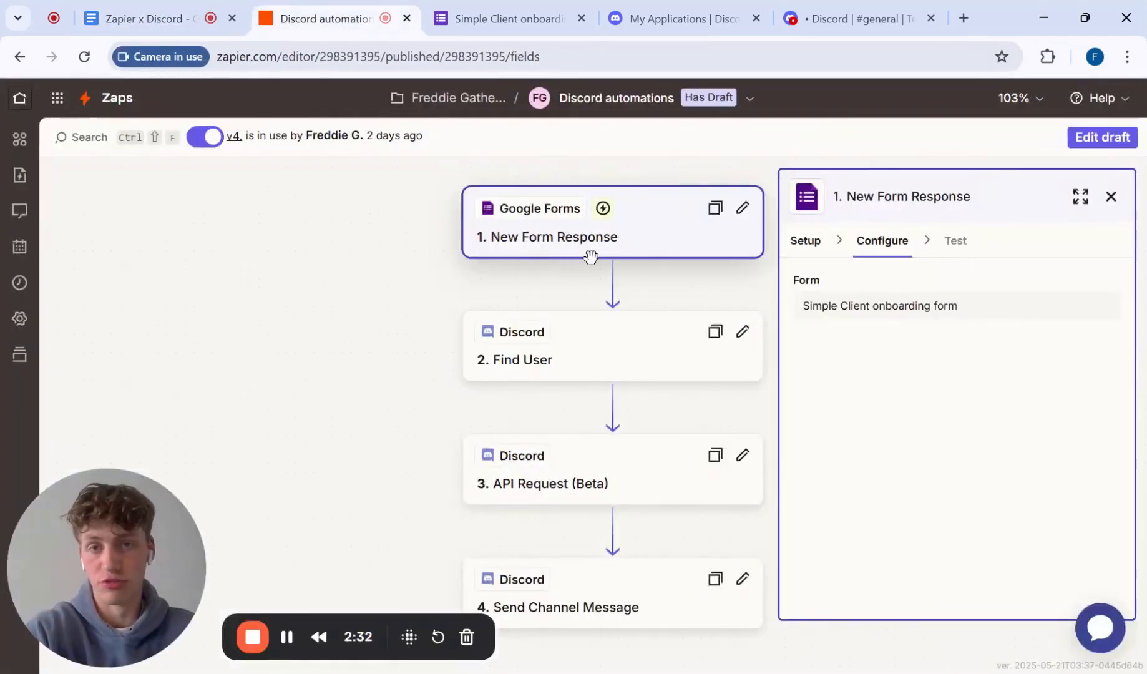
pyautogui.scroll(-1, 587, 254)
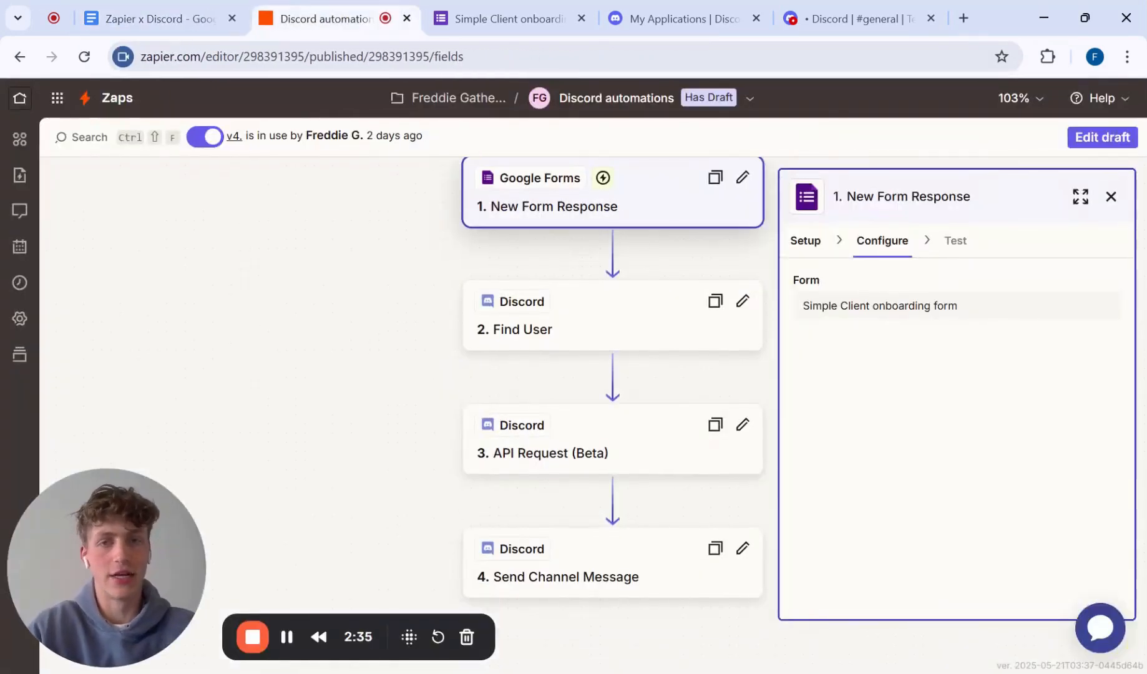
pyautogui.scroll(-1, 589, 318)
pyautogui.click(588, 318)
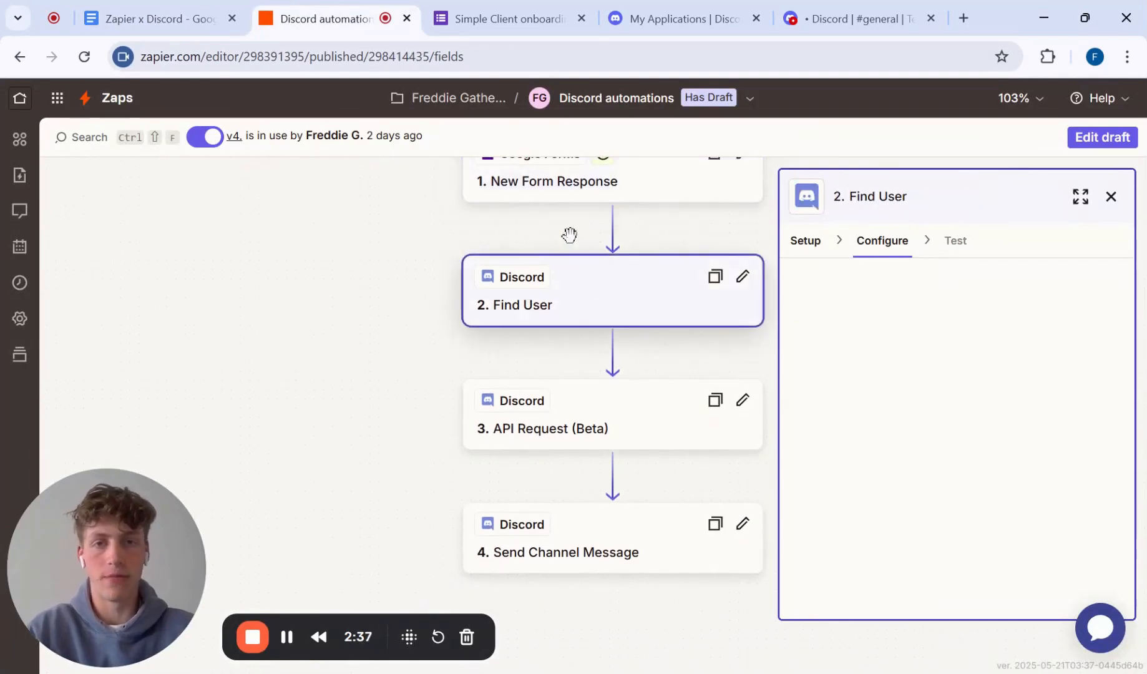
pyautogui.click(807, 242)
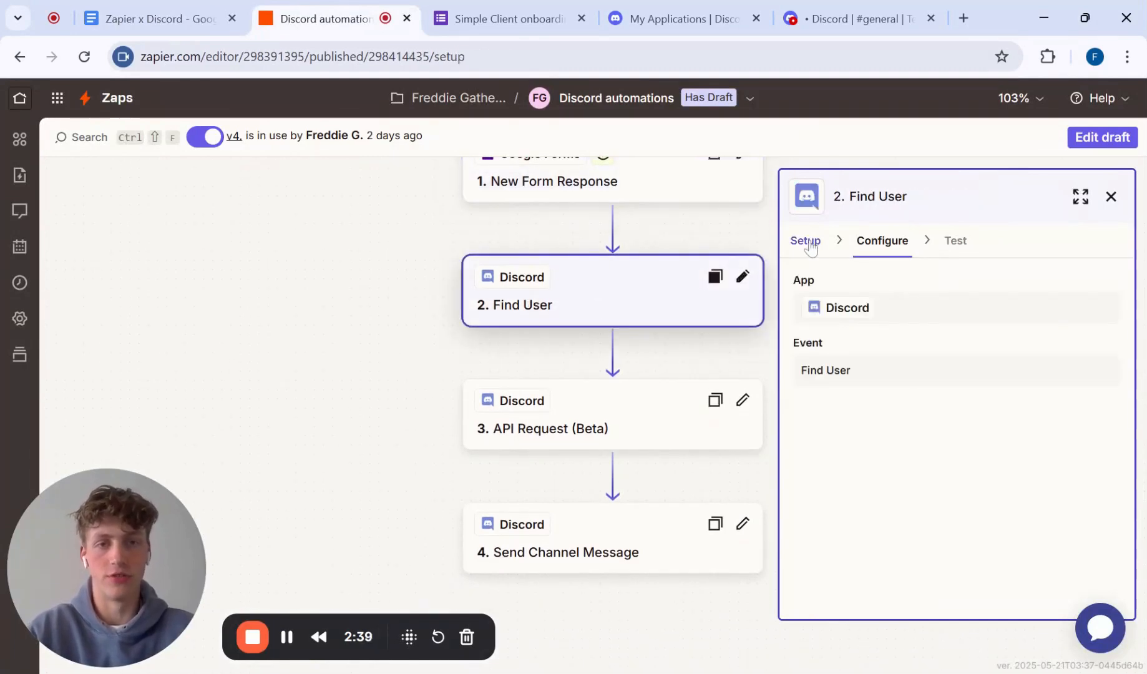
# Step: Open the Zap's draft for editing and review the Find User step's setup, username mapping and test data
pyautogui.click(1093, 137)
pyautogui.click(648, 422)
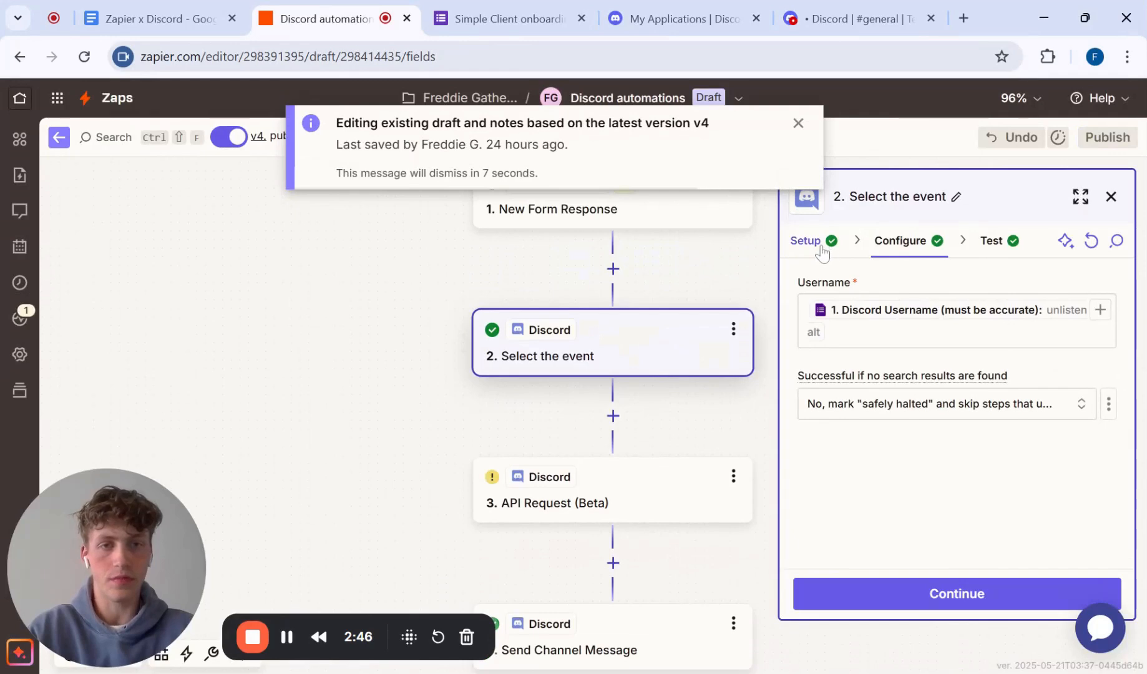
pyautogui.click(807, 242)
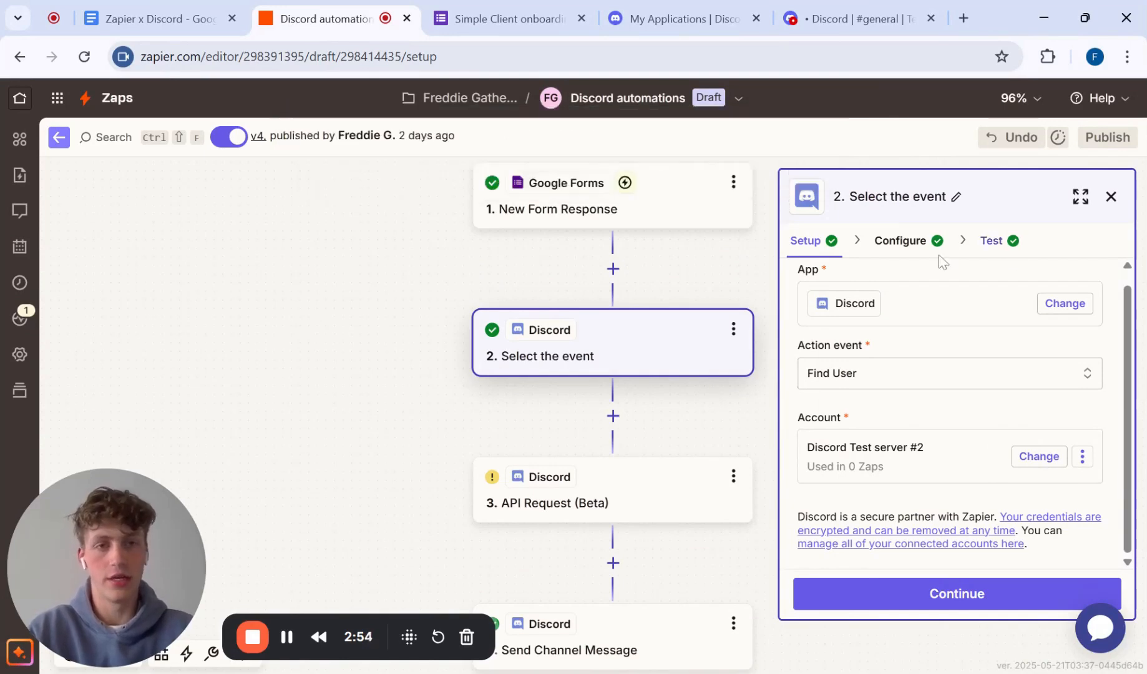
pyautogui.click(903, 250)
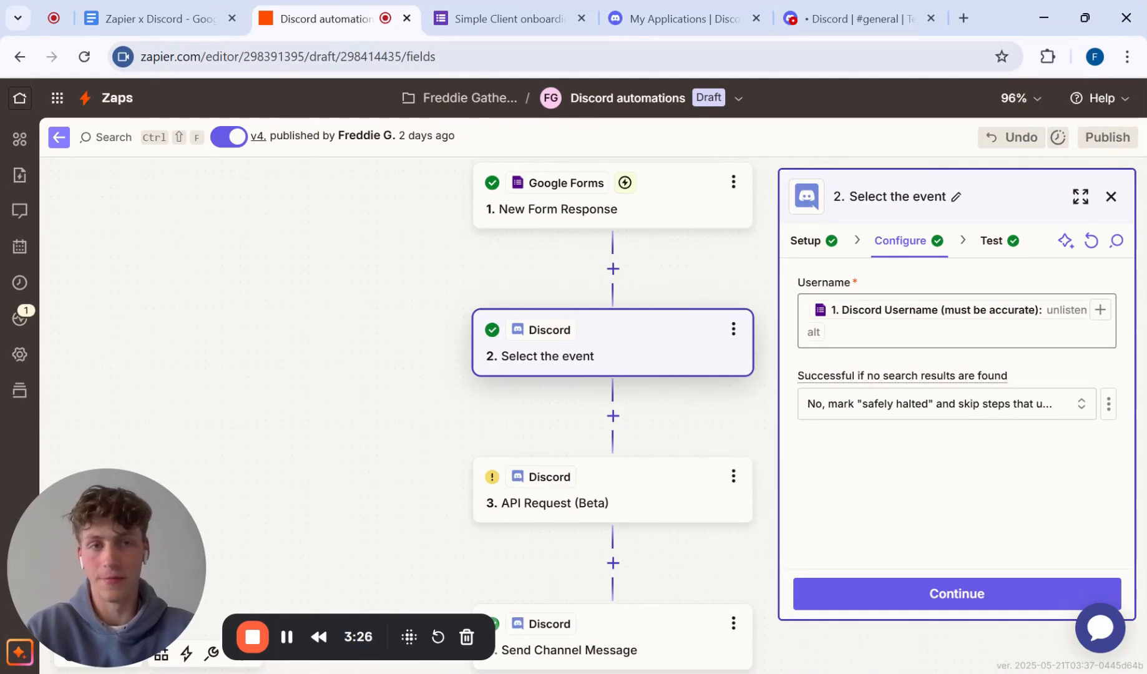
pyautogui.click(983, 242)
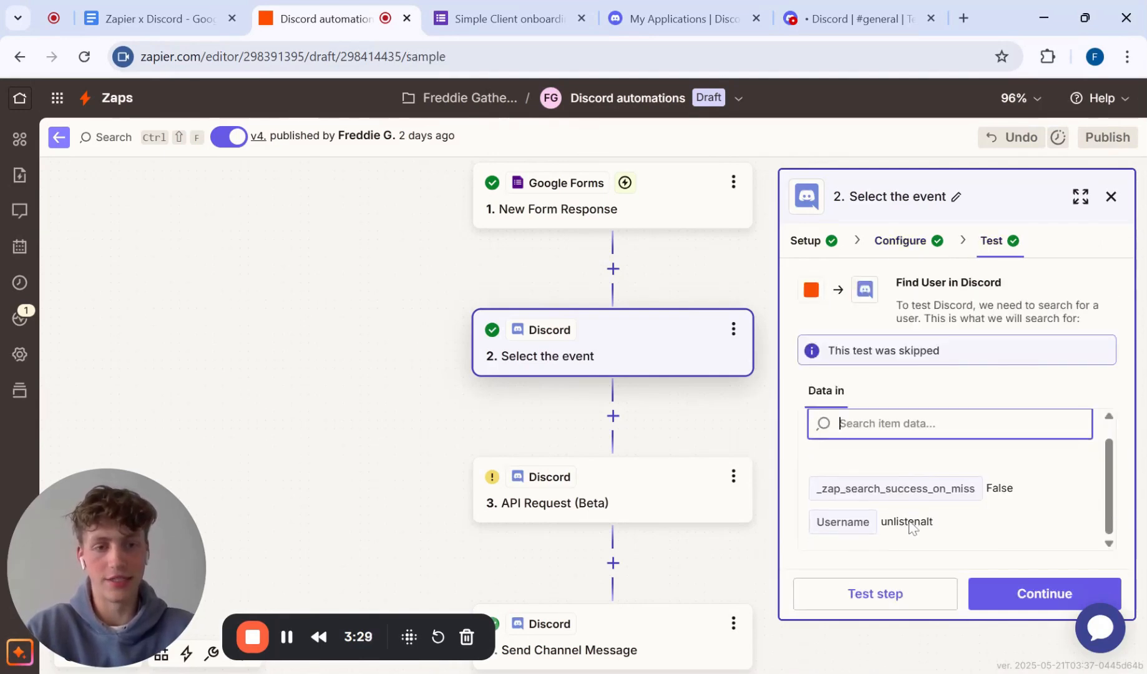
# Step: Find new records for the New Form Response trigger and continue with Form Response D as the test record
pyautogui.click(620, 217)
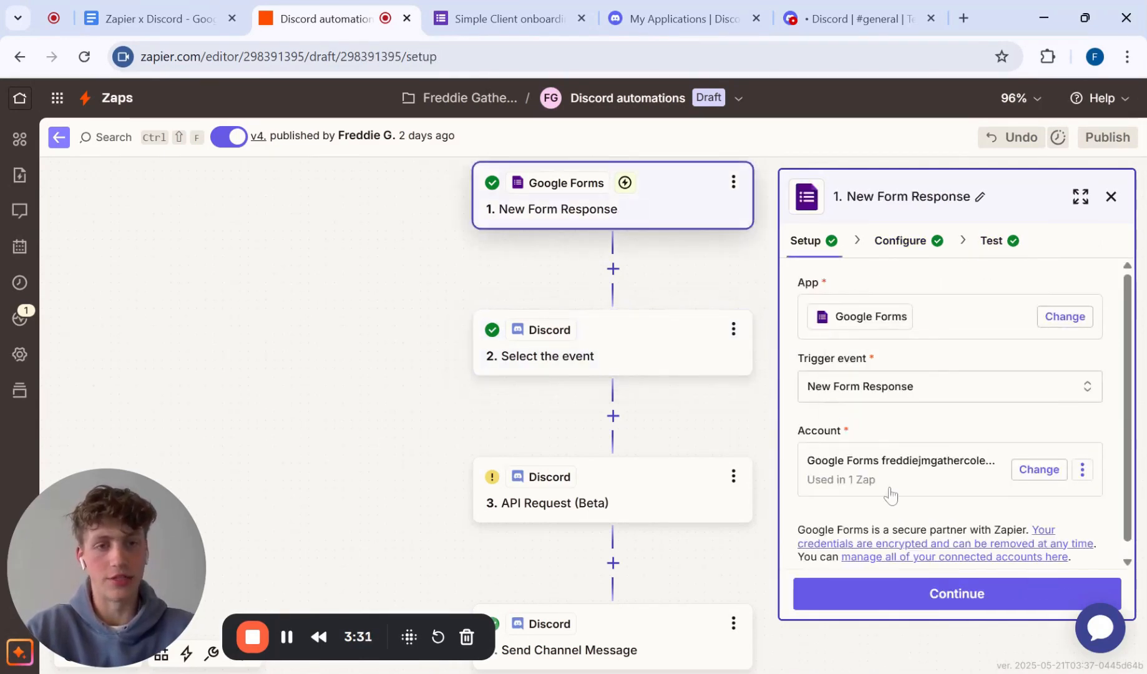
pyautogui.scroll(-1, 892, 496)
pyautogui.click(900, 241)
pyautogui.click(999, 254)
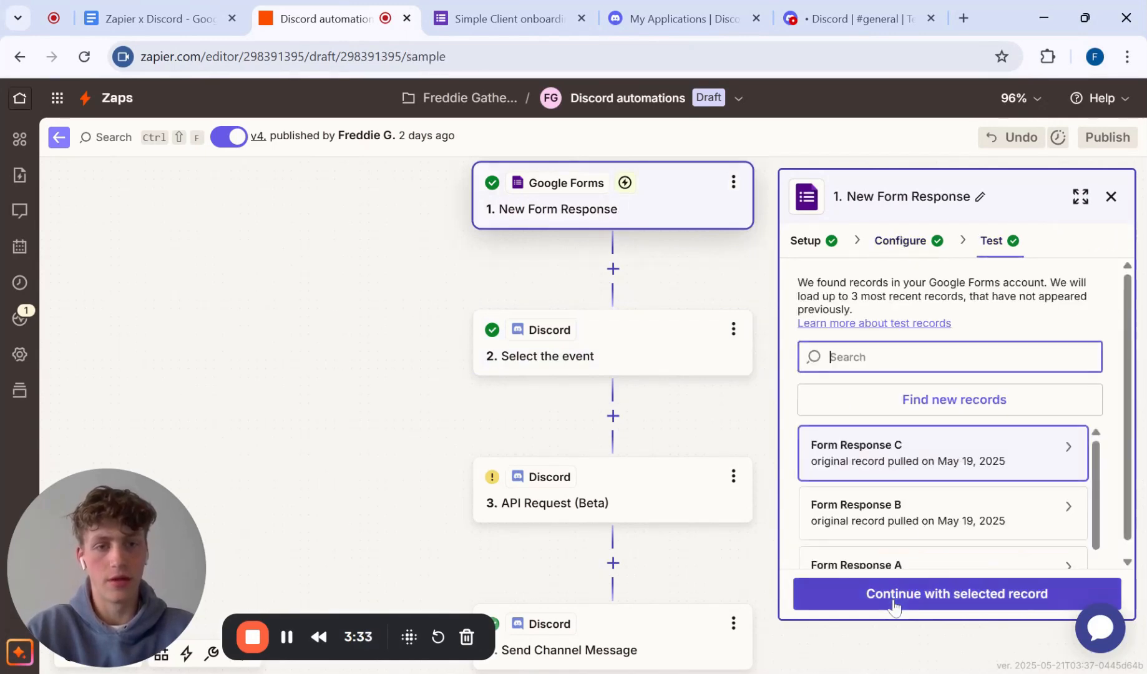
pyautogui.click(944, 404)
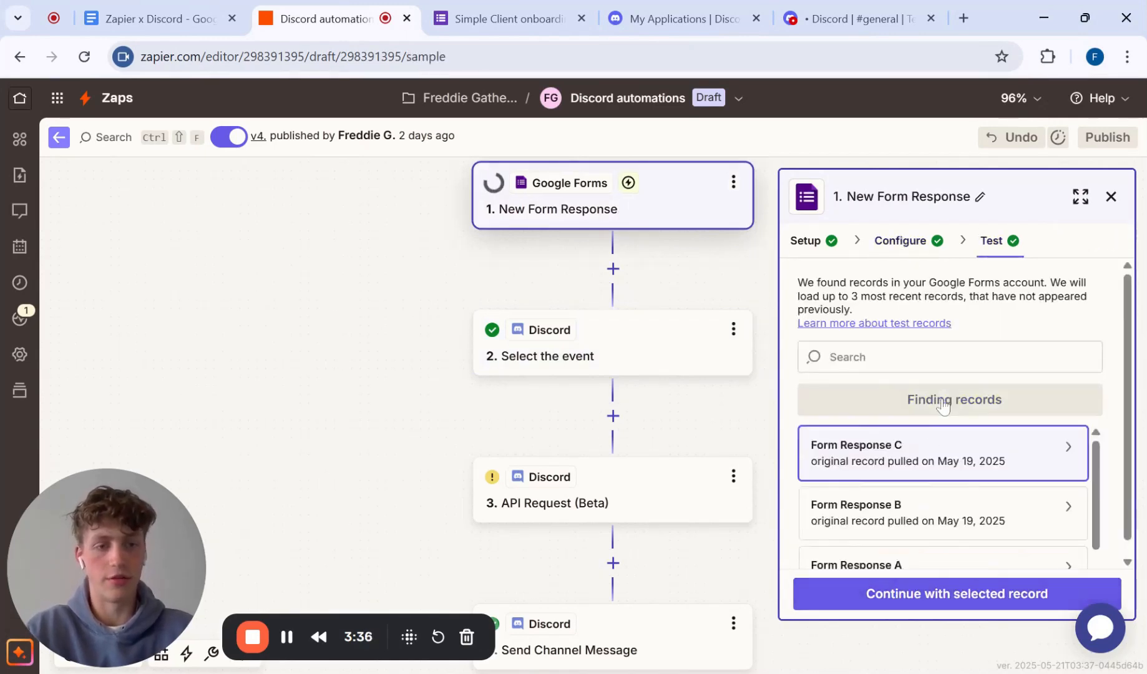
pyautogui.click(929, 449)
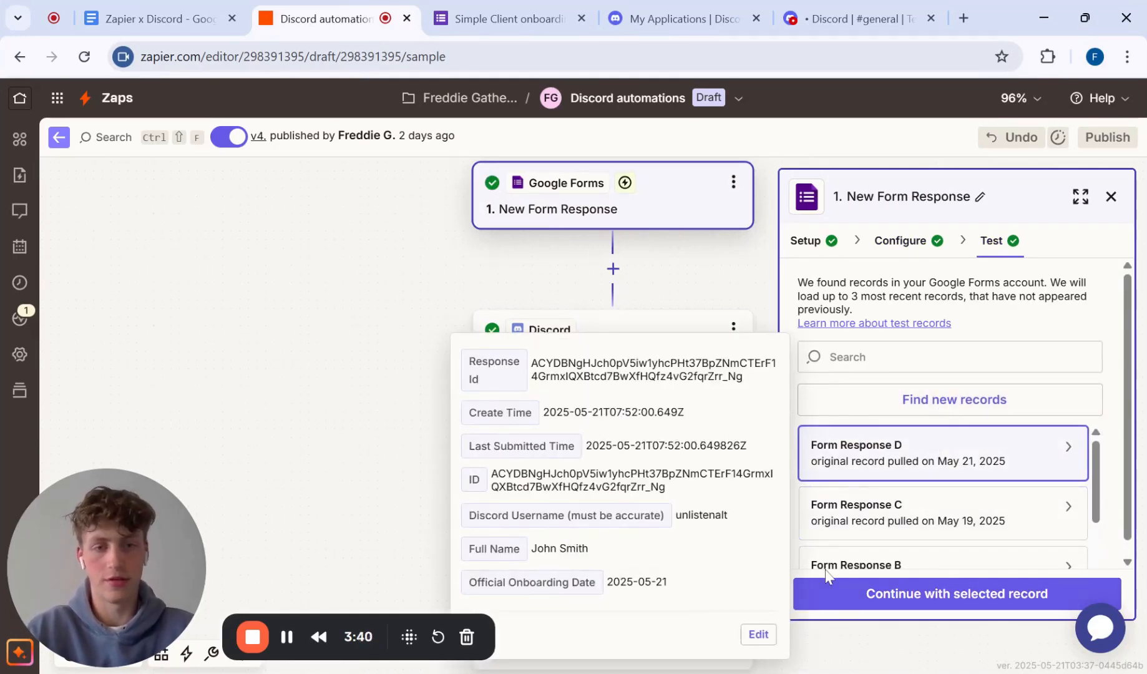
pyautogui.click(916, 599)
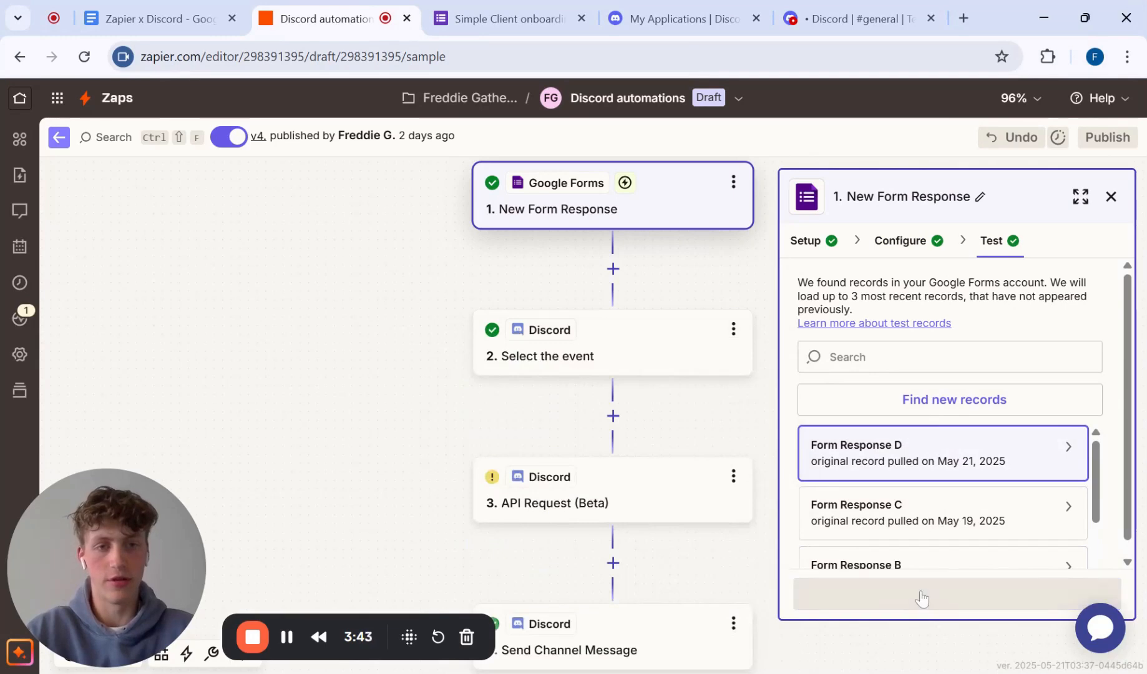
# Step: Test the Find User step with the mapped Discord username and continue to the API Request (Beta) step
pyautogui.click(909, 593)
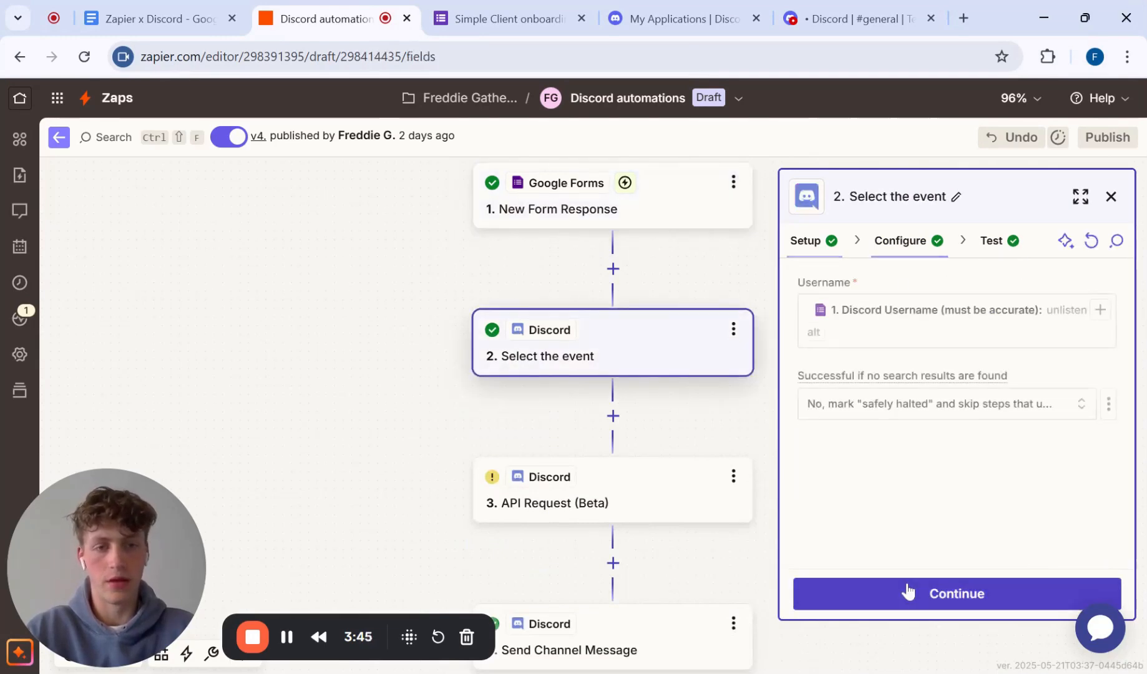
pyautogui.click(909, 591)
pyautogui.click(873, 596)
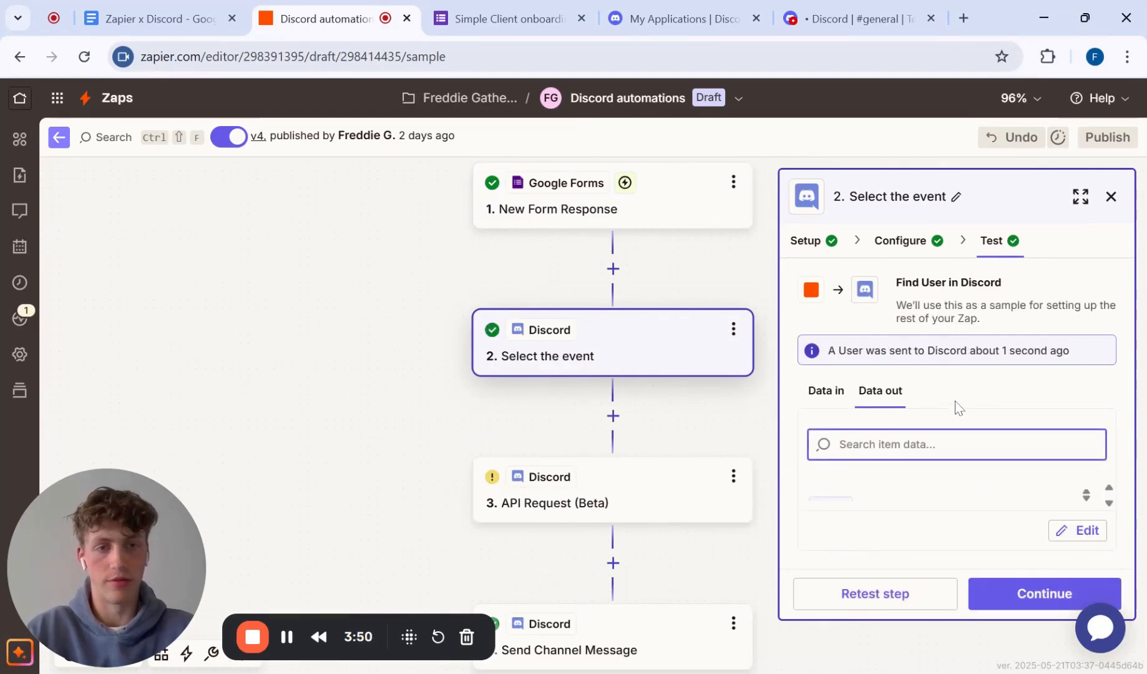
pyautogui.click(999, 593)
pyautogui.scroll(-1, 619, 491)
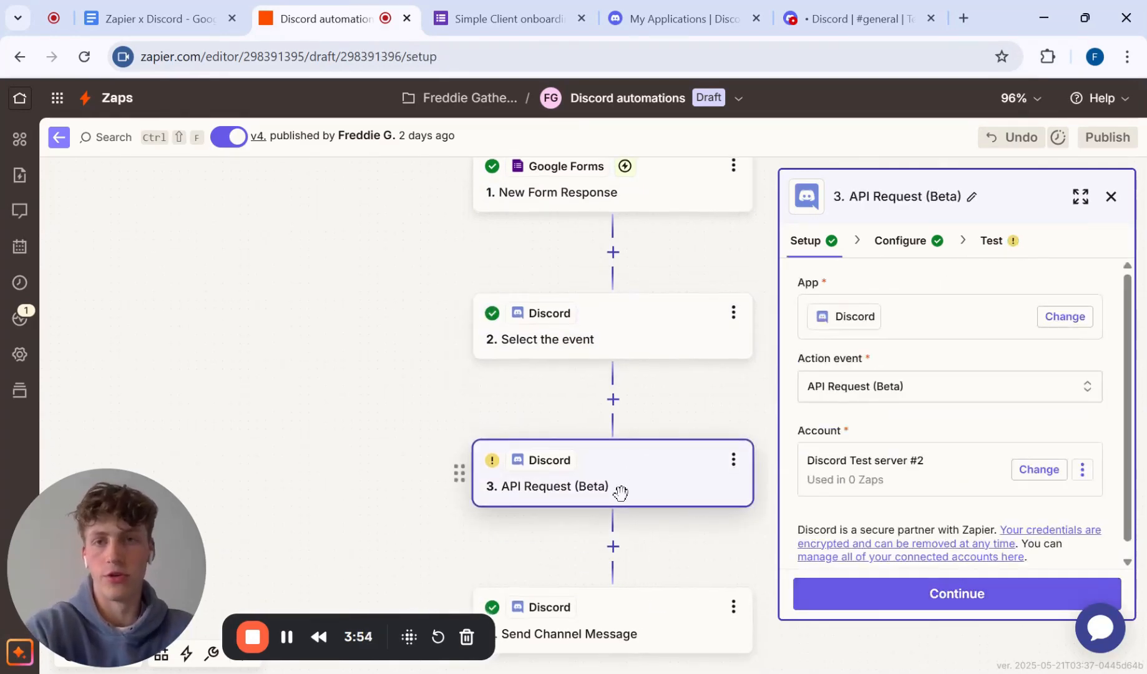
# Step: Review the document's notes on creating a private channel, and look at the Find User step's setup in the Zap again
pyautogui.click(188, 18)
pyautogui.scroll(-1, 555, 374)
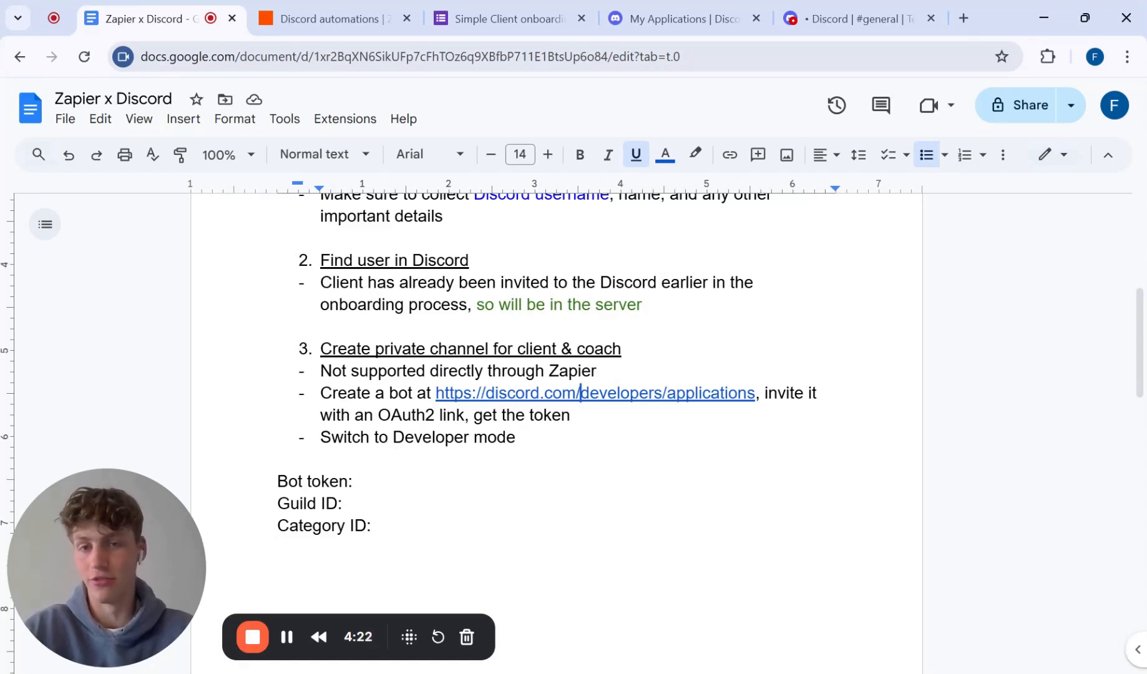
pyautogui.click(324, 18)
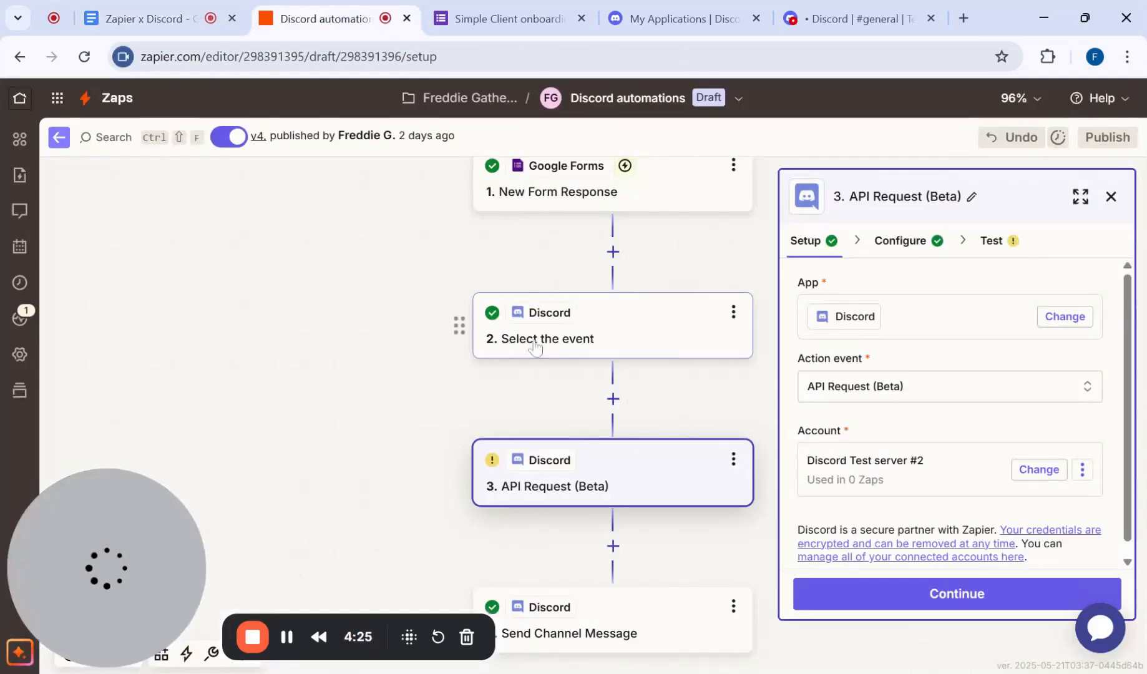
pyautogui.click(605, 353)
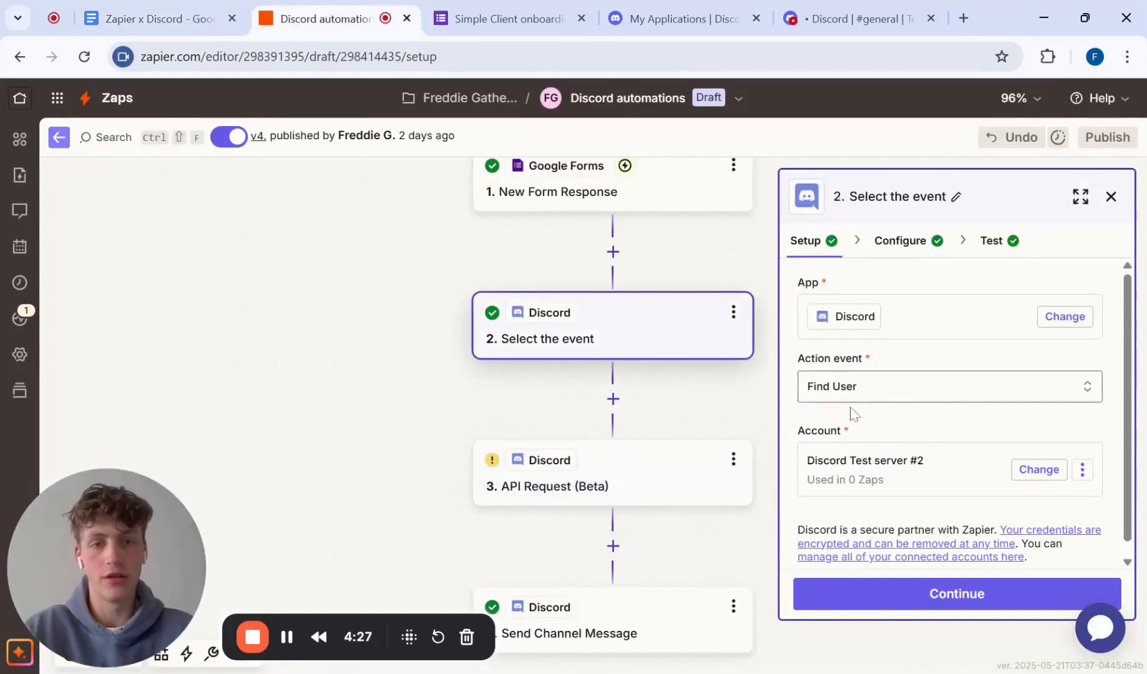
# Step: Look at the API Request (Beta) step in the Zap and the document's notes on creating a Discord bot
pyautogui.click(624, 477)
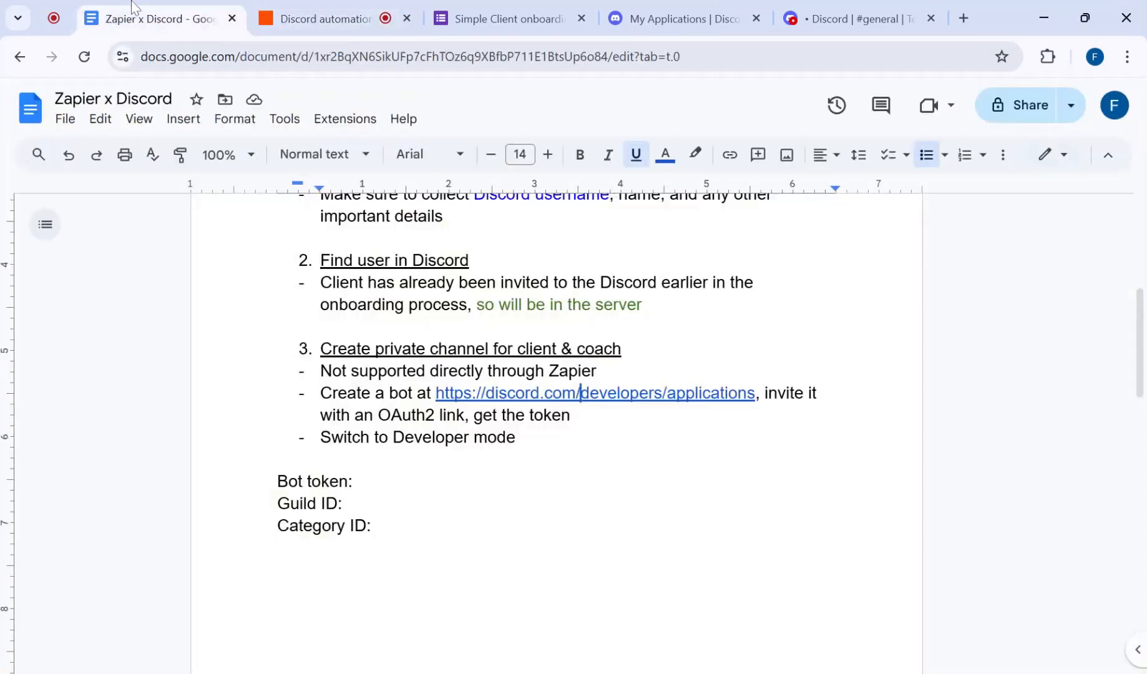
pyautogui.click(144, 18)
pyautogui.scroll(-1, 556, 374)
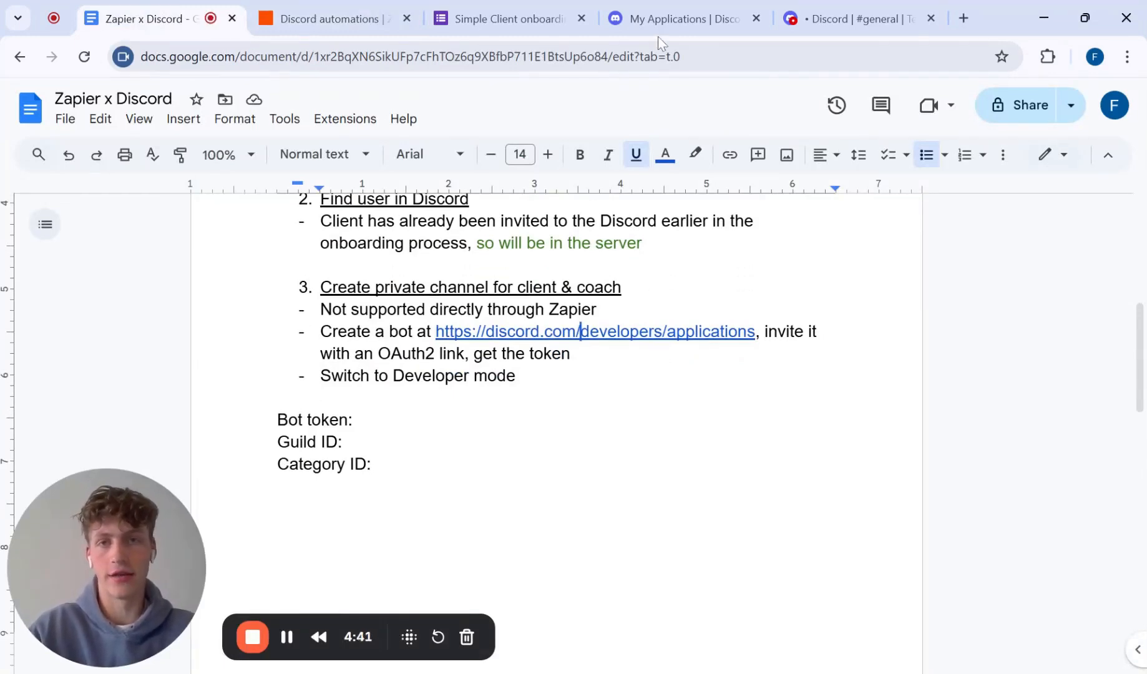
# Step: In the Discord Developer Portal, create a new application named Test App and accept the developer terms
pyautogui.click(668, 19)
pyautogui.scroll(-1, 856, 324)
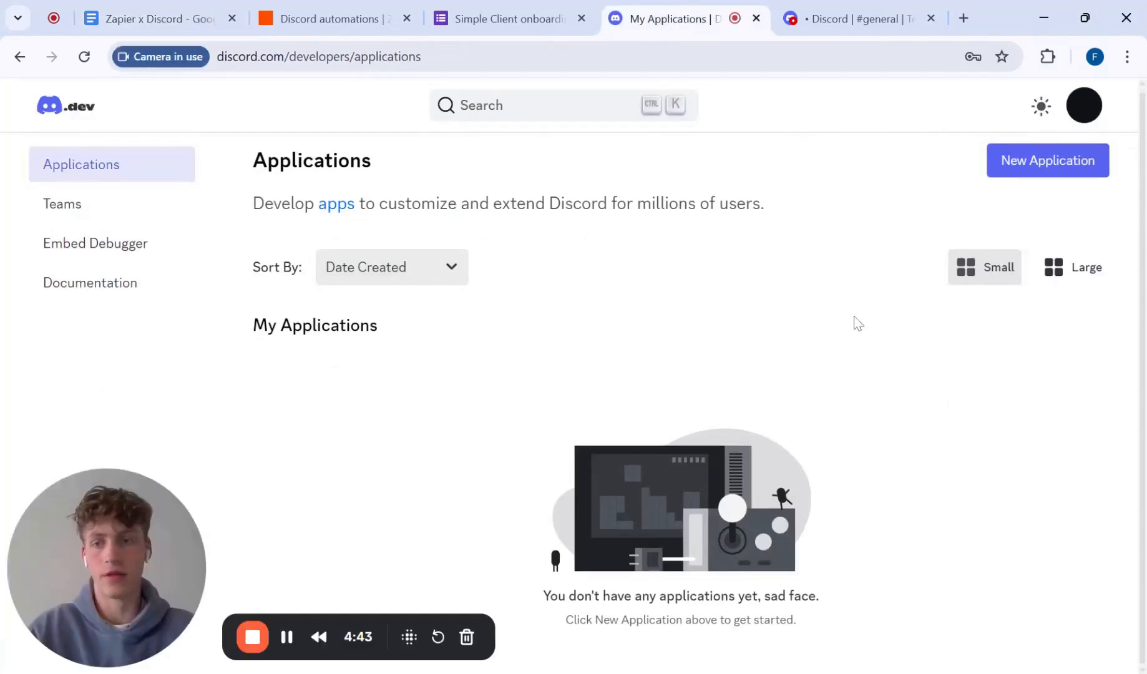
pyautogui.click(1064, 163)
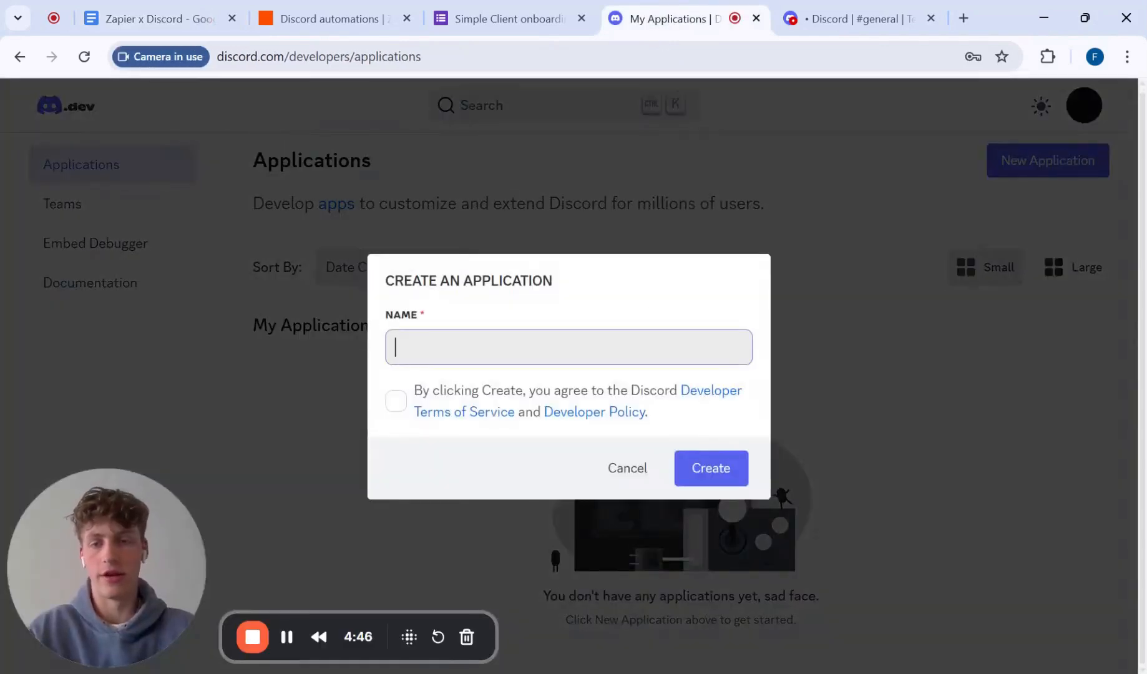
pyautogui.write('Test App')
pyautogui.click(396, 402)
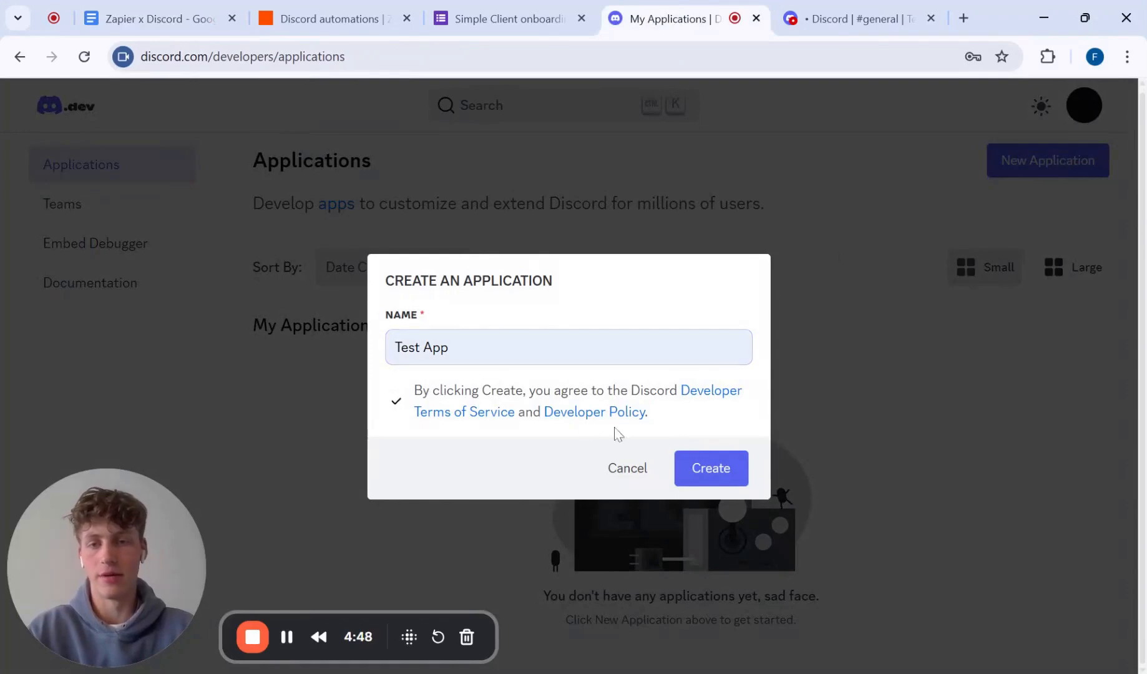
pyautogui.click(703, 460)
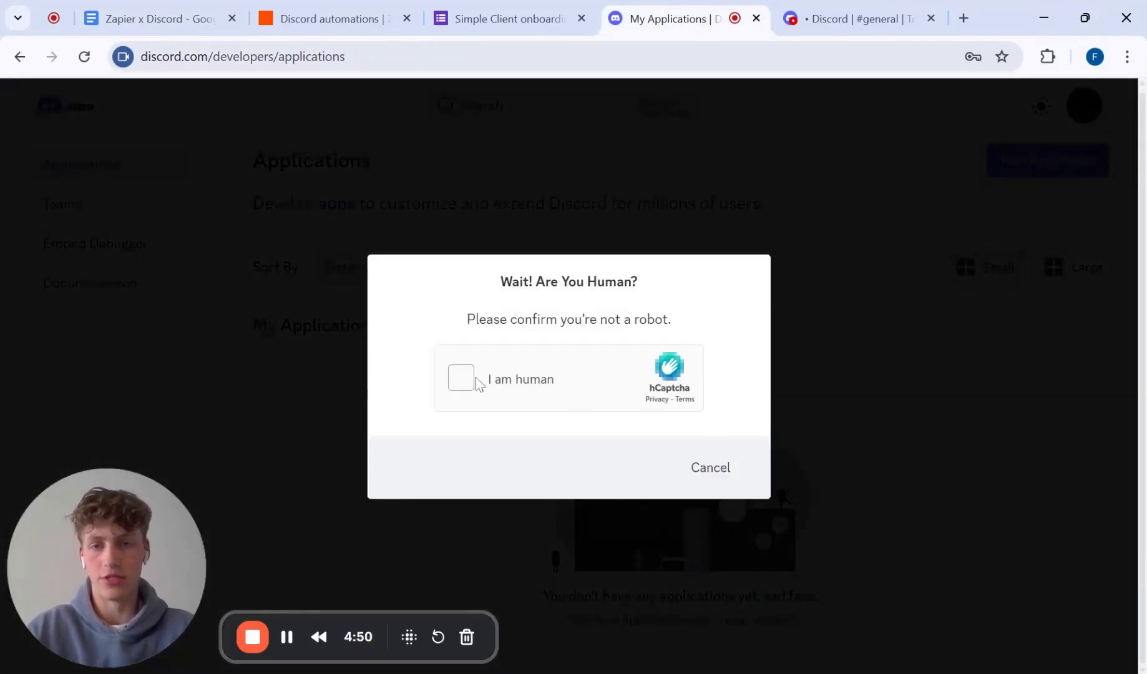
pyautogui.click(465, 379)
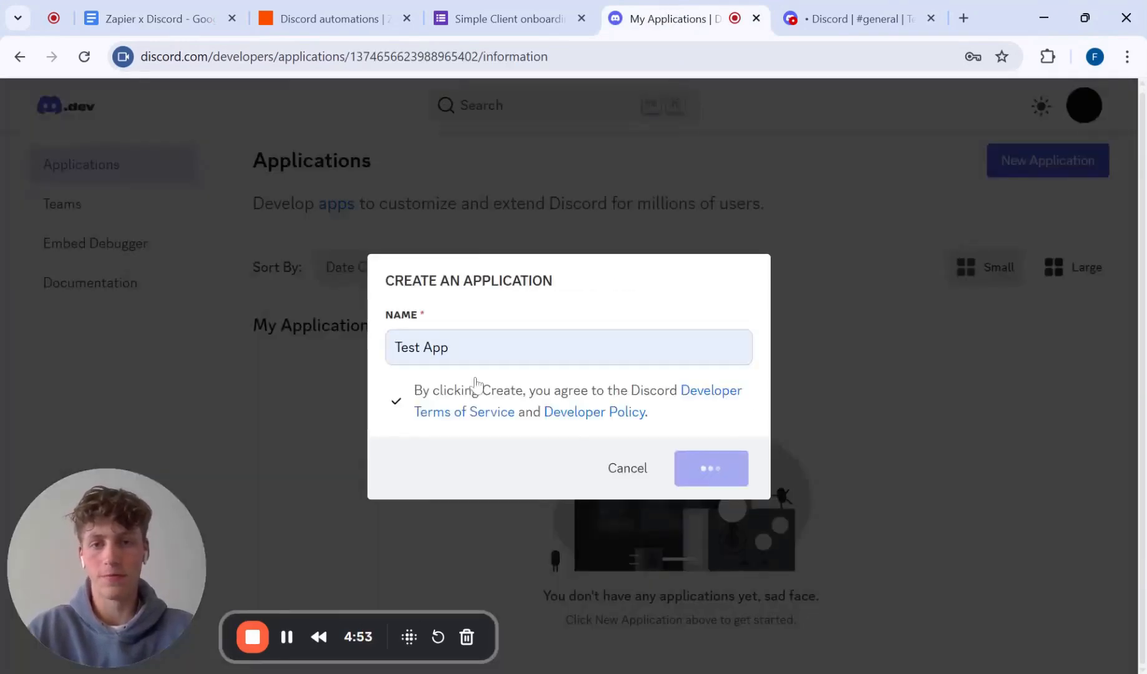
# Step: Set the username of Test App's bot to Welcomer and save the change
pyautogui.scroll(-2, 532, 328)
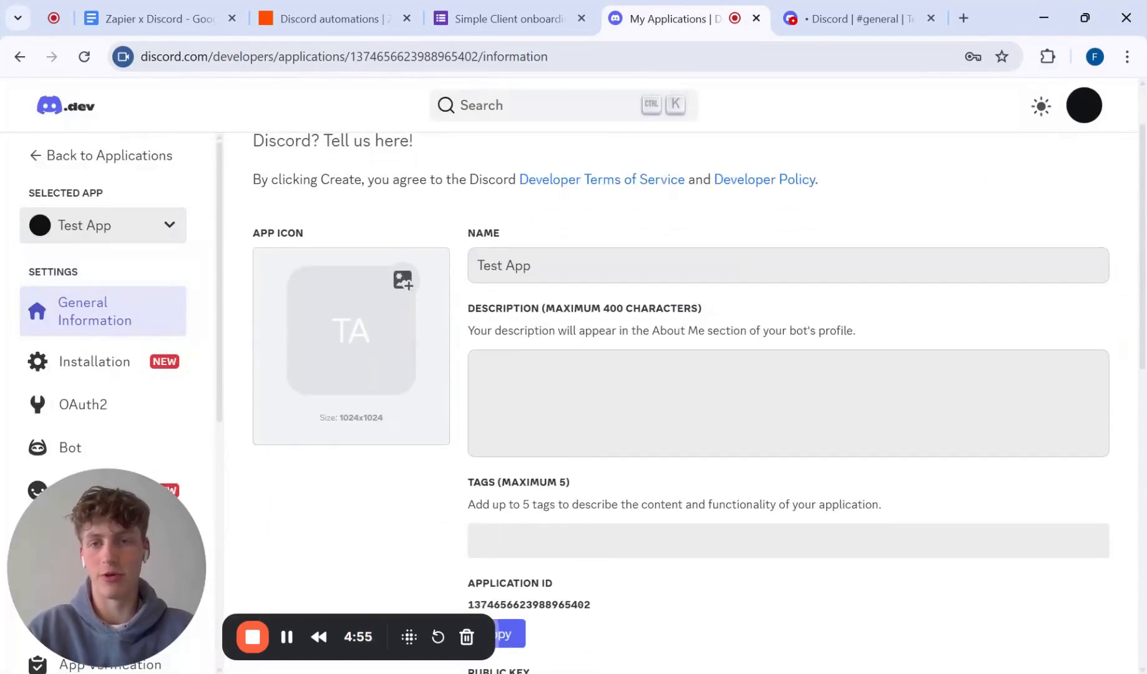
pyautogui.scroll(-2, 431, 305)
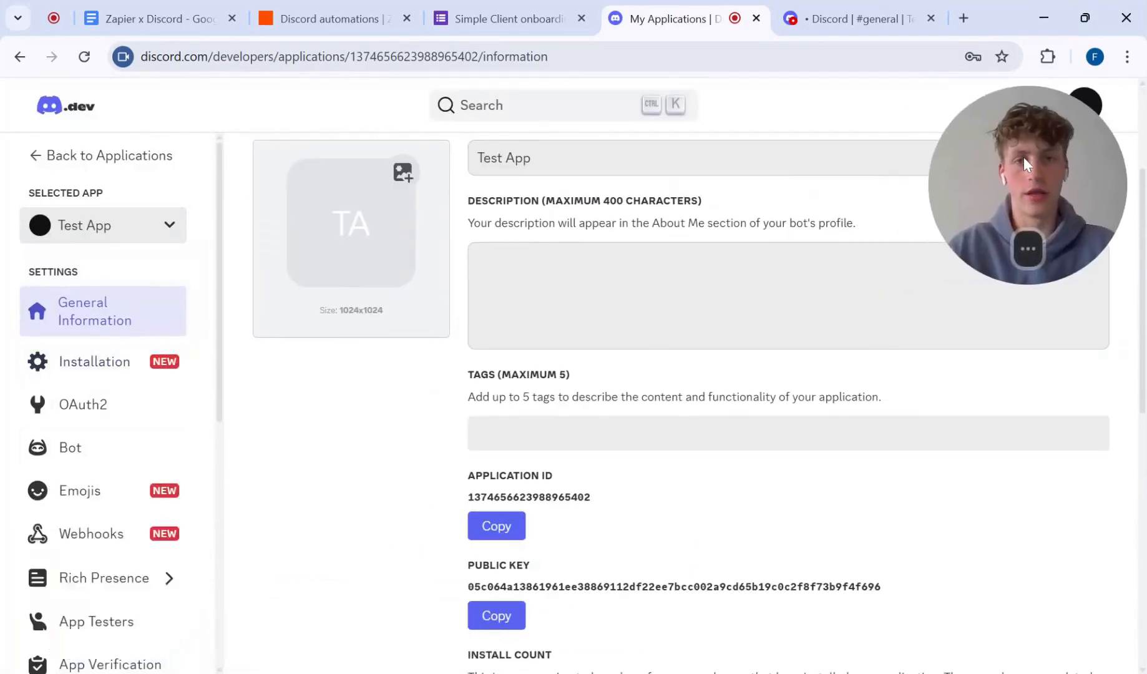
pyautogui.click(69, 448)
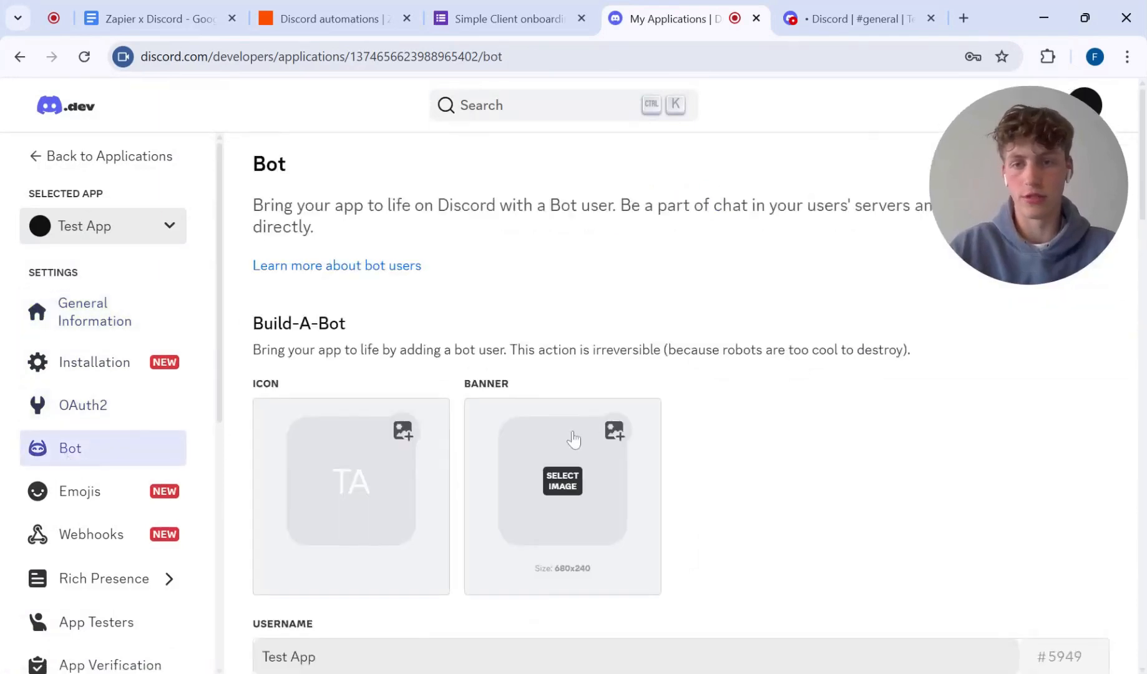
pyautogui.scroll(-1, 573, 440)
pyautogui.press('Tab')
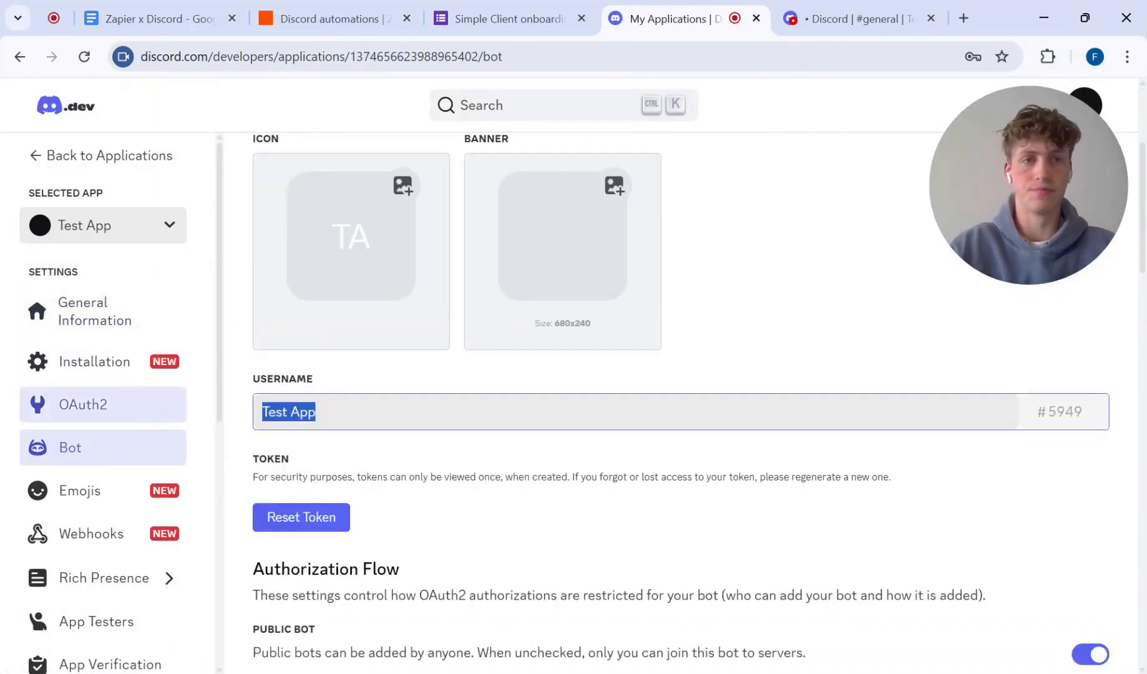
pyautogui.write('Welcomer')
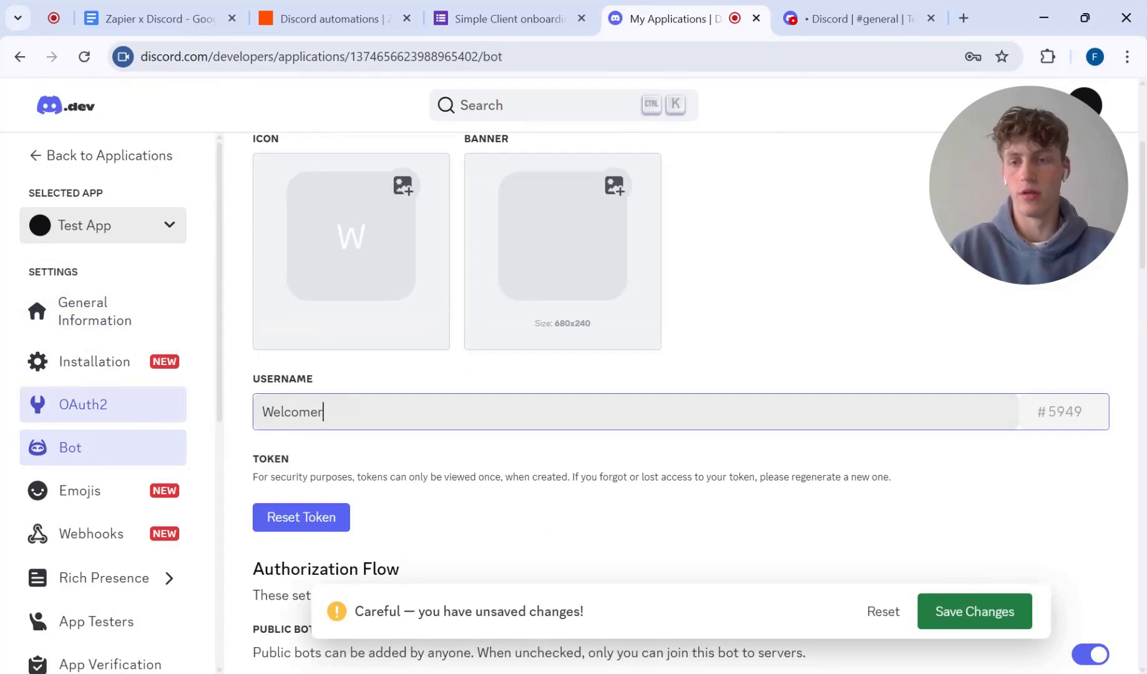
pyautogui.click(984, 621)
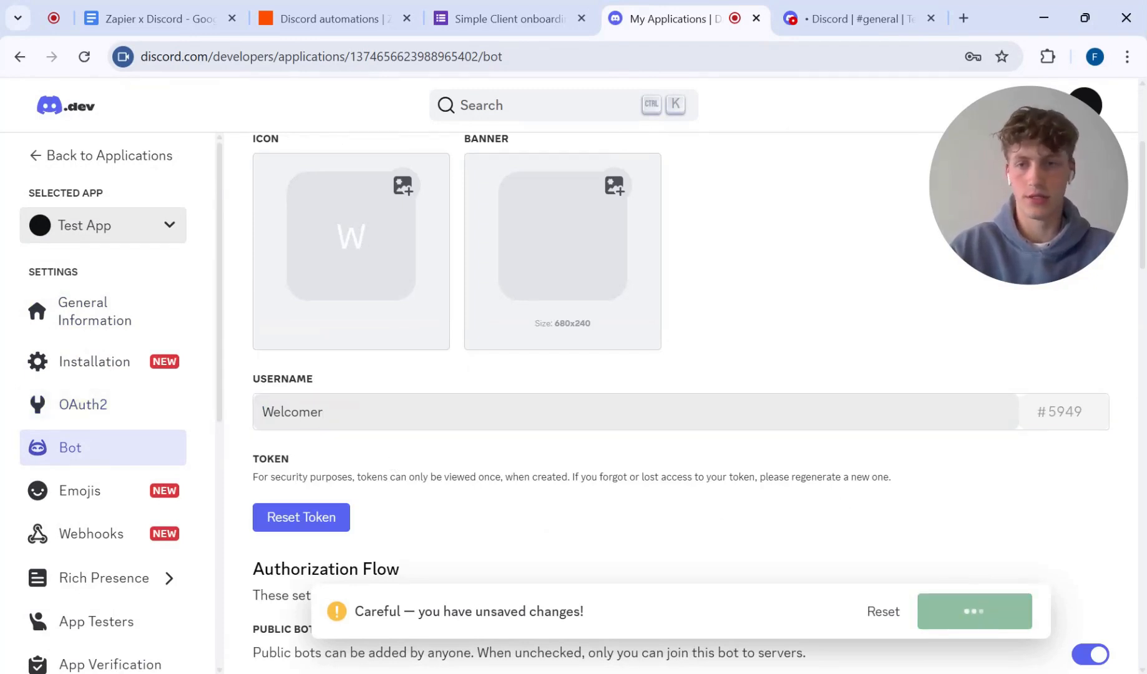
# Step: Reset the bot's token and authorize the reset by entering the account password
pyautogui.scroll(-6, 435, 379)
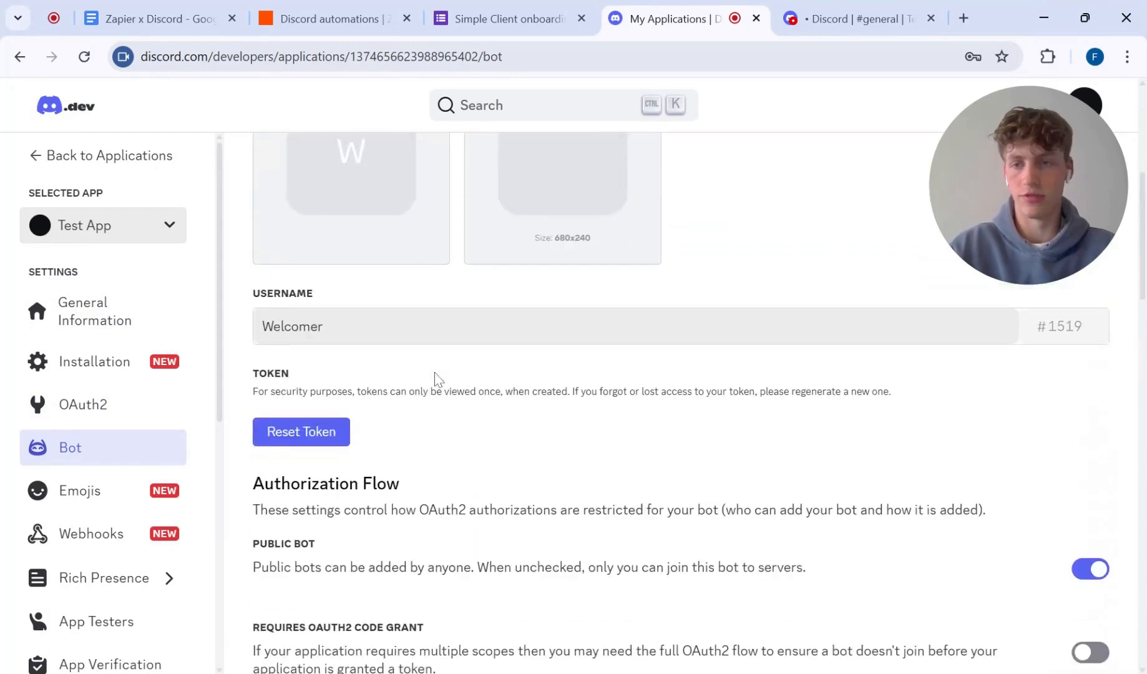
pyautogui.click(342, 427)
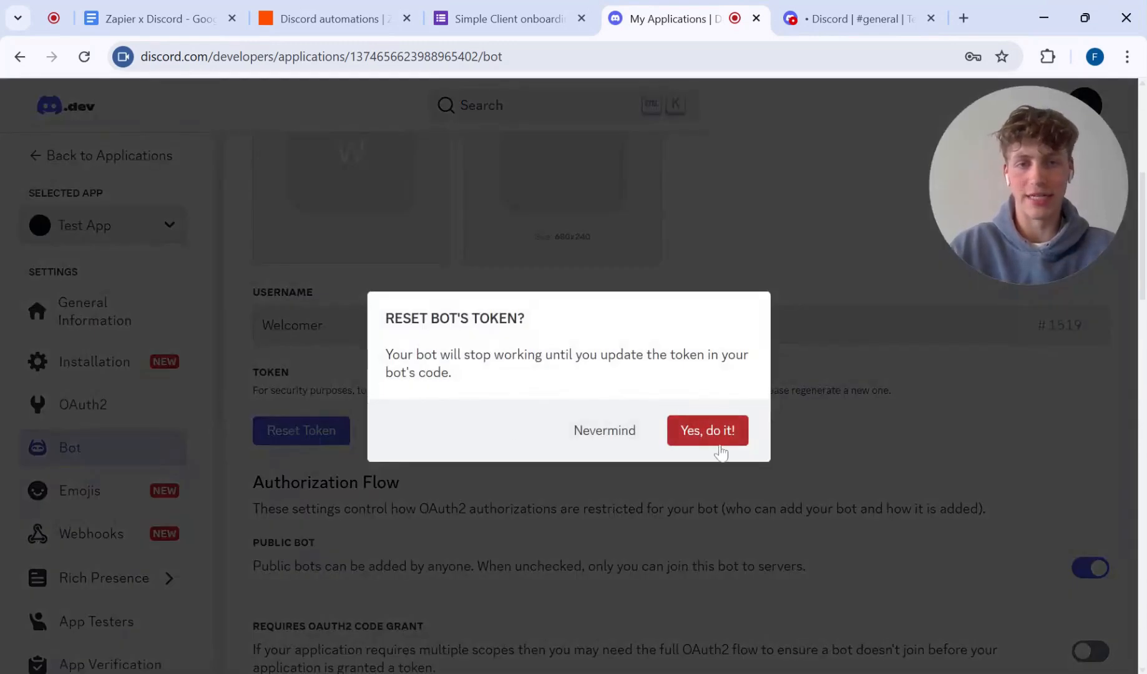
pyautogui.click(719, 449)
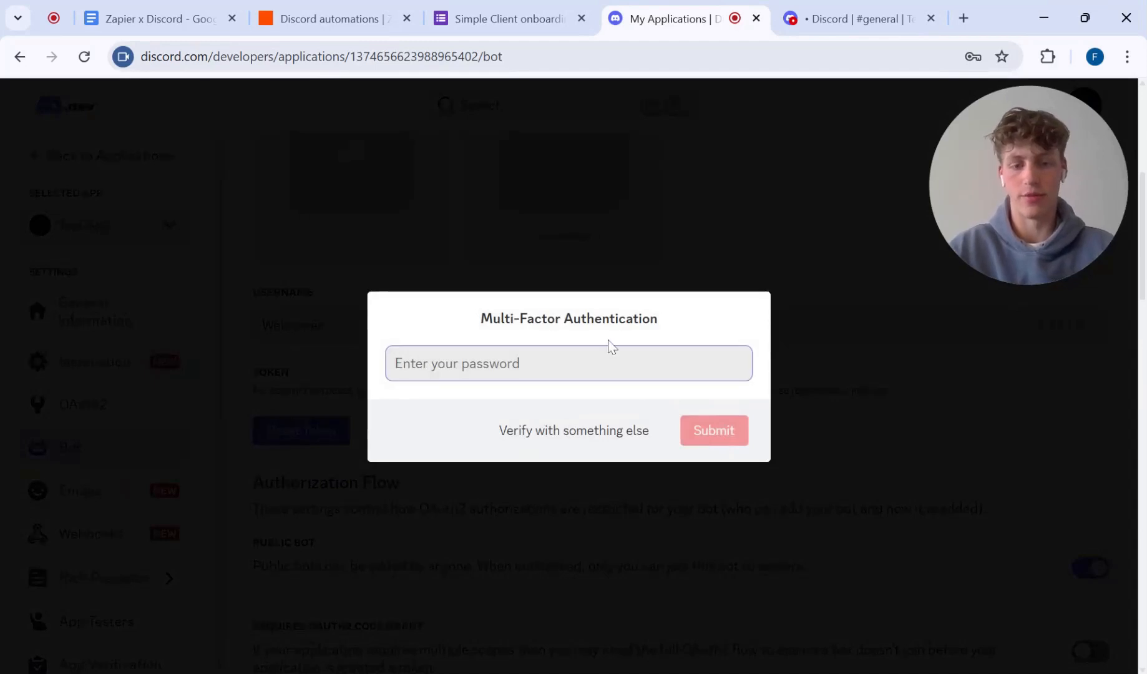
pyautogui.write('••••••••••')
pyautogui.press('Return')
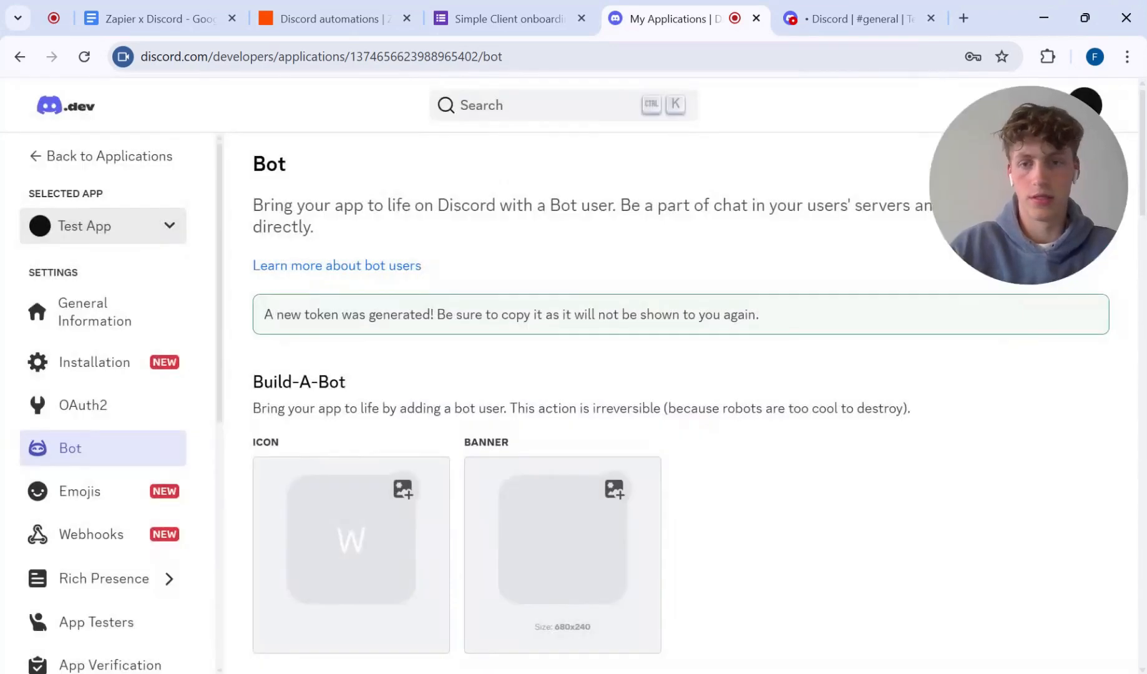
# Step: Copy the new bot token and paste it after Bot token in the Zapier x Discord document
pyautogui.scroll(-5, 286, 437)
pyautogui.click(281, 428)
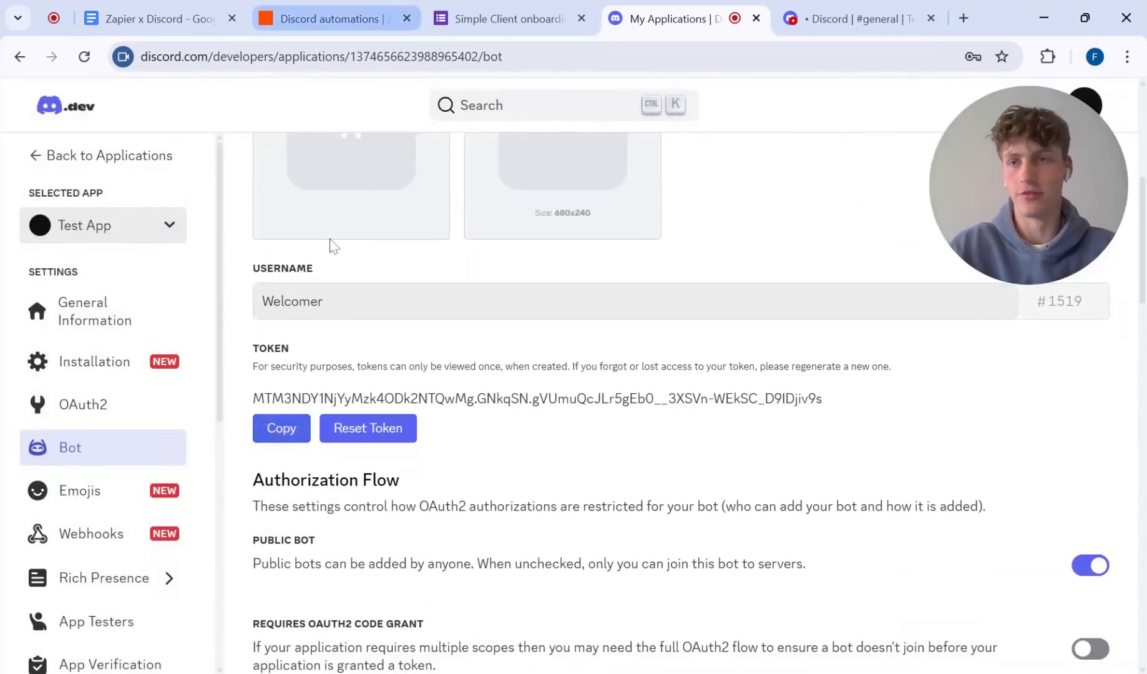
pyautogui.click(155, 15)
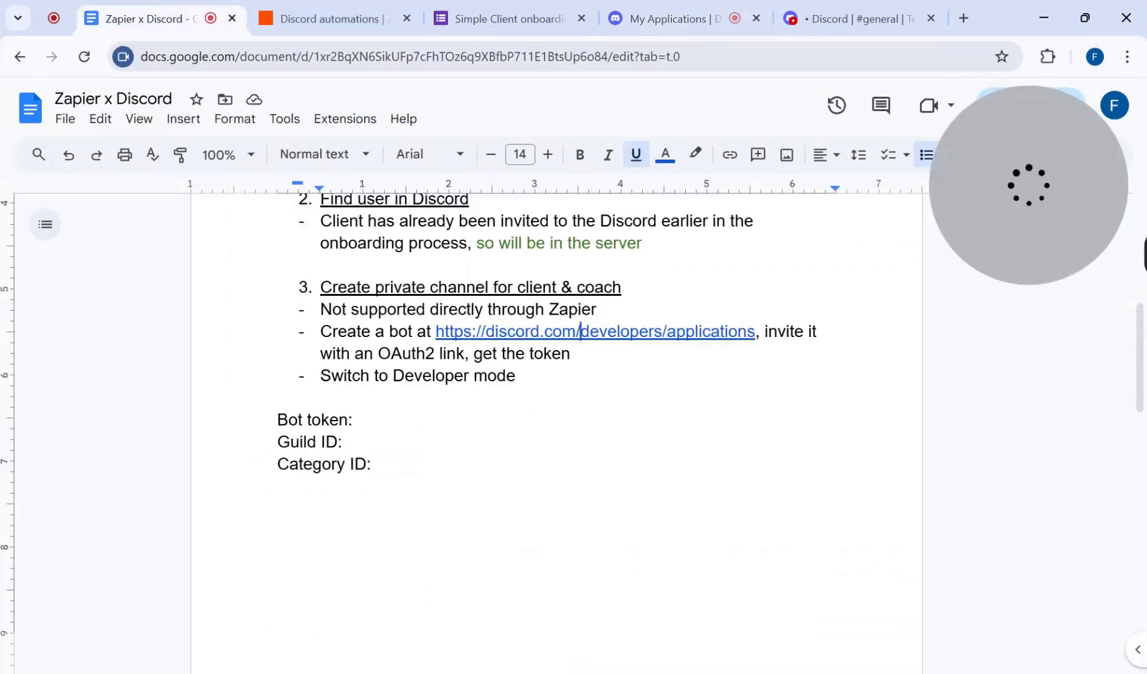
pyautogui.scroll(-1, 557, 430)
pyautogui.click(359, 365)
pyautogui.hotkey('ctrl', 'v')
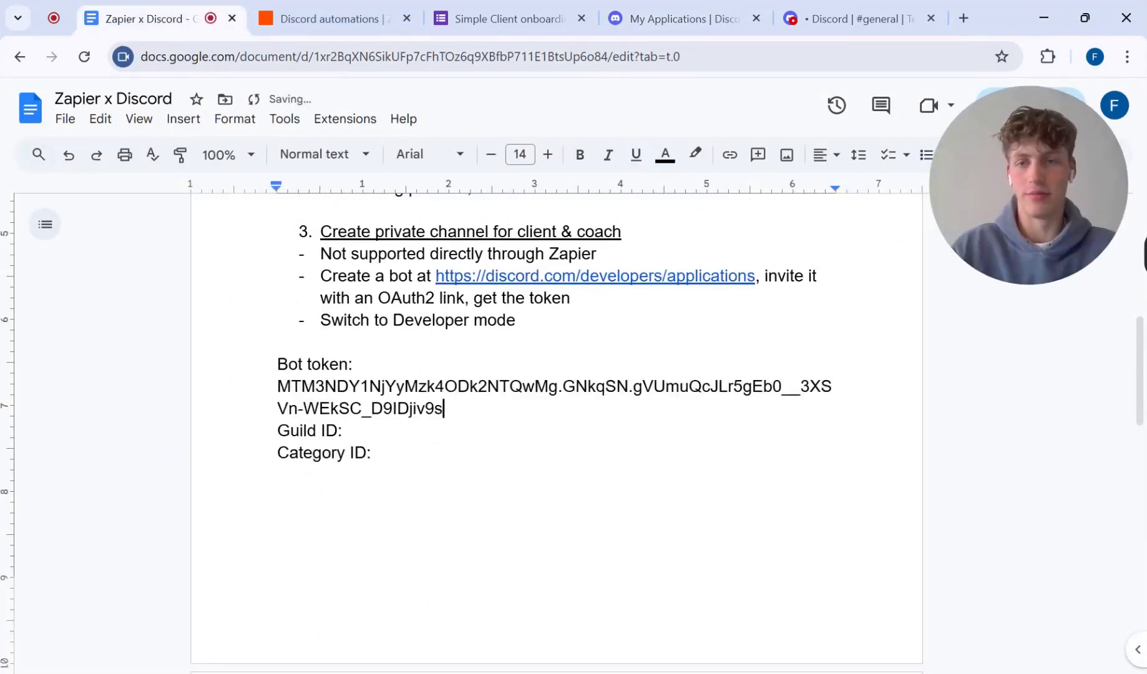
pyautogui.scroll(-1, 557, 430)
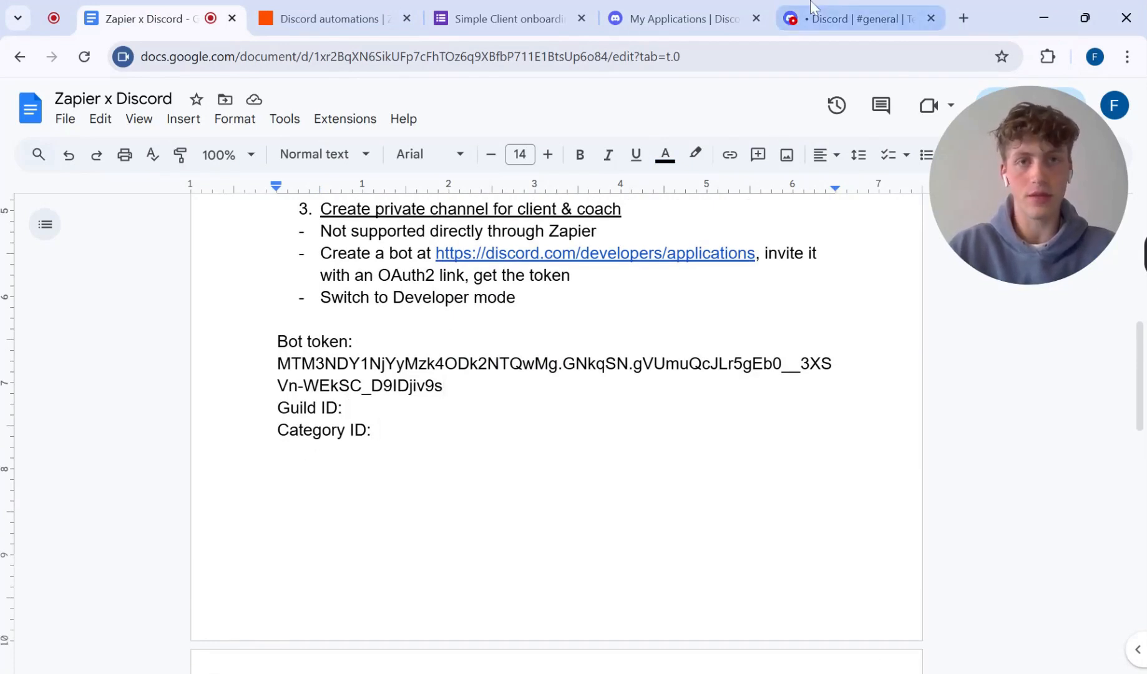
# Step: Switch to Discord and look through the Test server's options and those of its Private Channels category
pyautogui.click(855, 18)
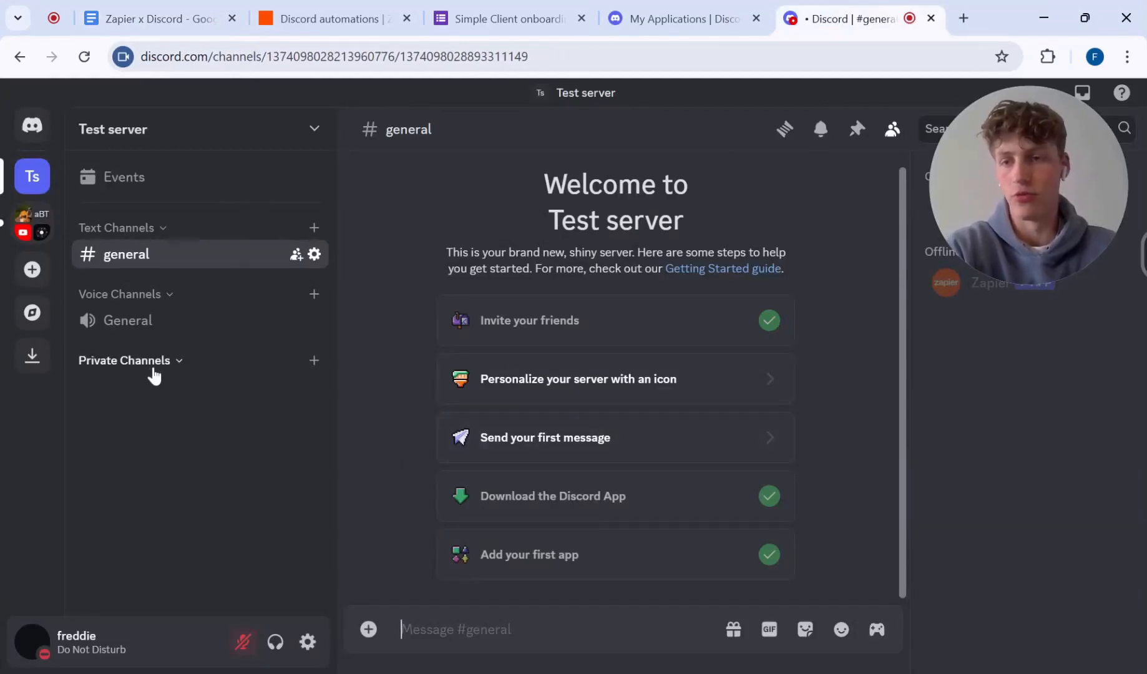
pyautogui.click(256, 131)
pyautogui.click(265, 132)
pyautogui.click(299, 132)
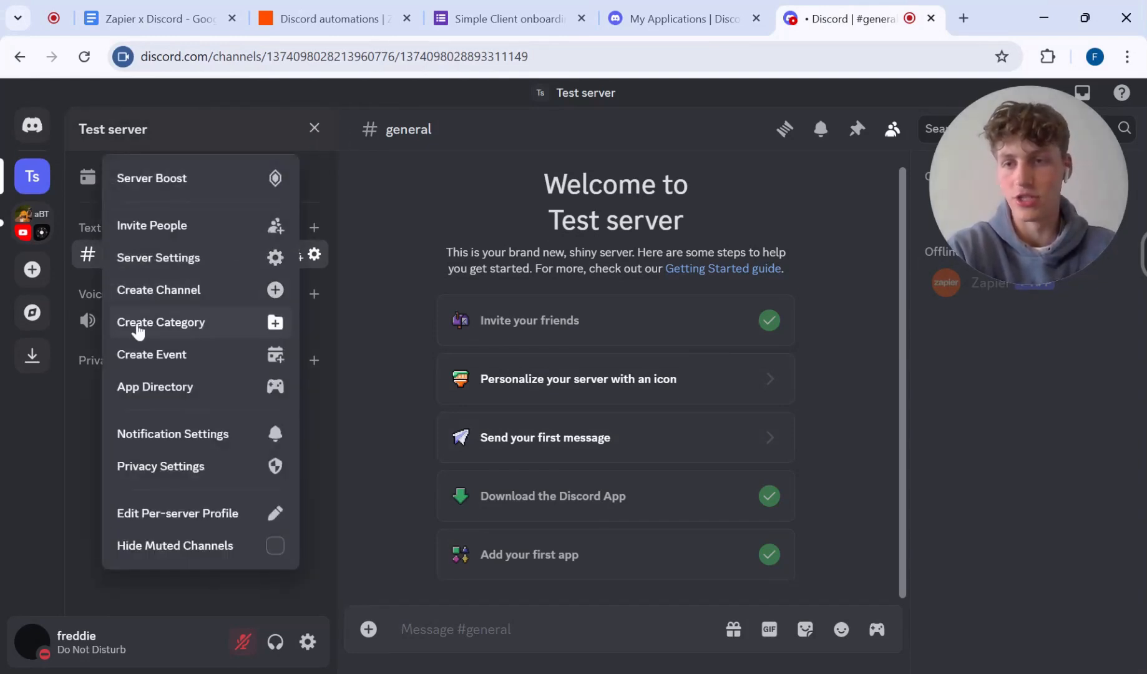
pyautogui.click(387, 329)
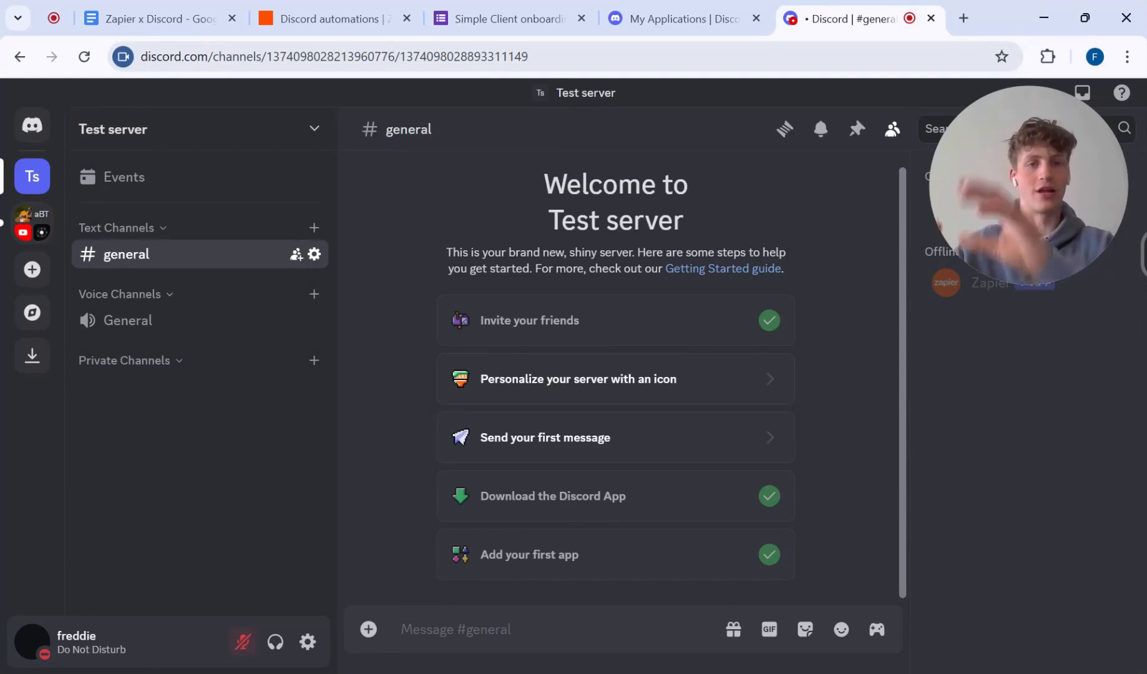
pyautogui.rightClick(139, 360)
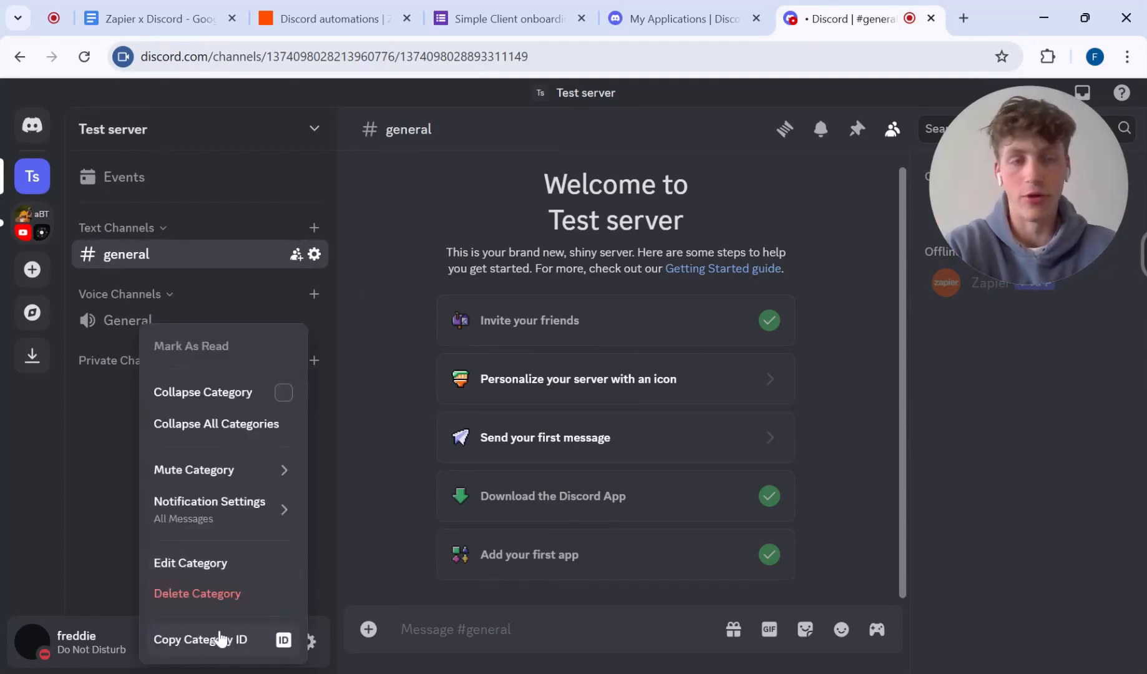
pyautogui.click(120, 551)
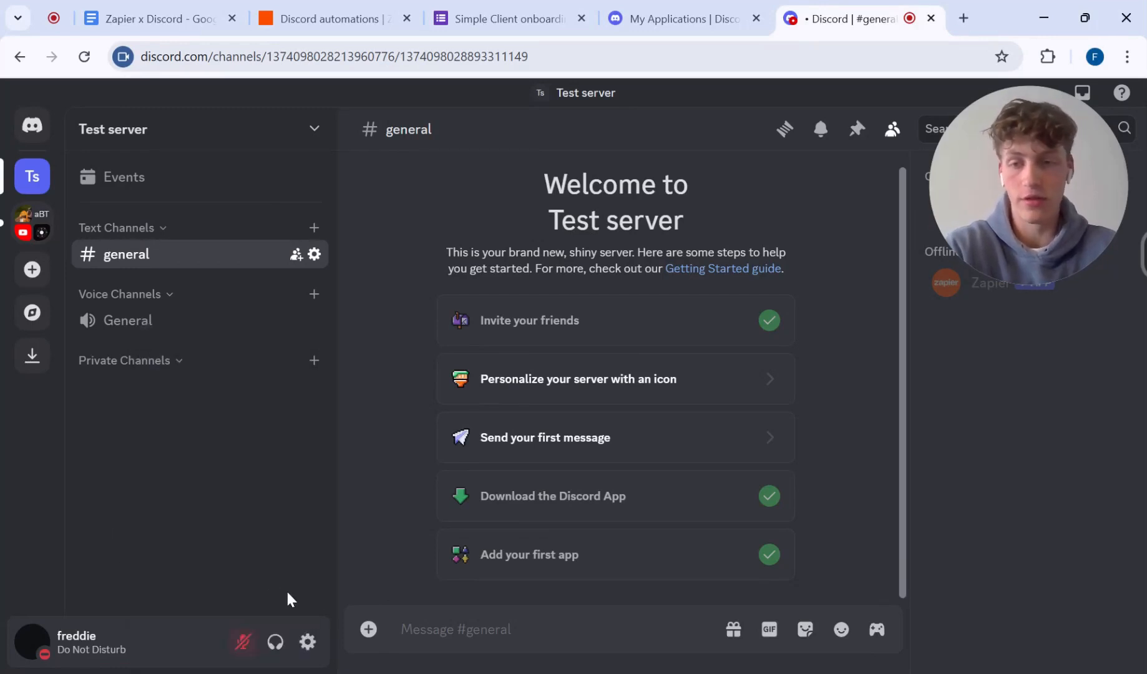
# Step: Switch Developer Mode off and on again in the advanced user settings, and return to the server
pyautogui.click(307, 643)
pyautogui.scroll(-2, 257, 487)
pyautogui.scroll(-6, 256, 485)
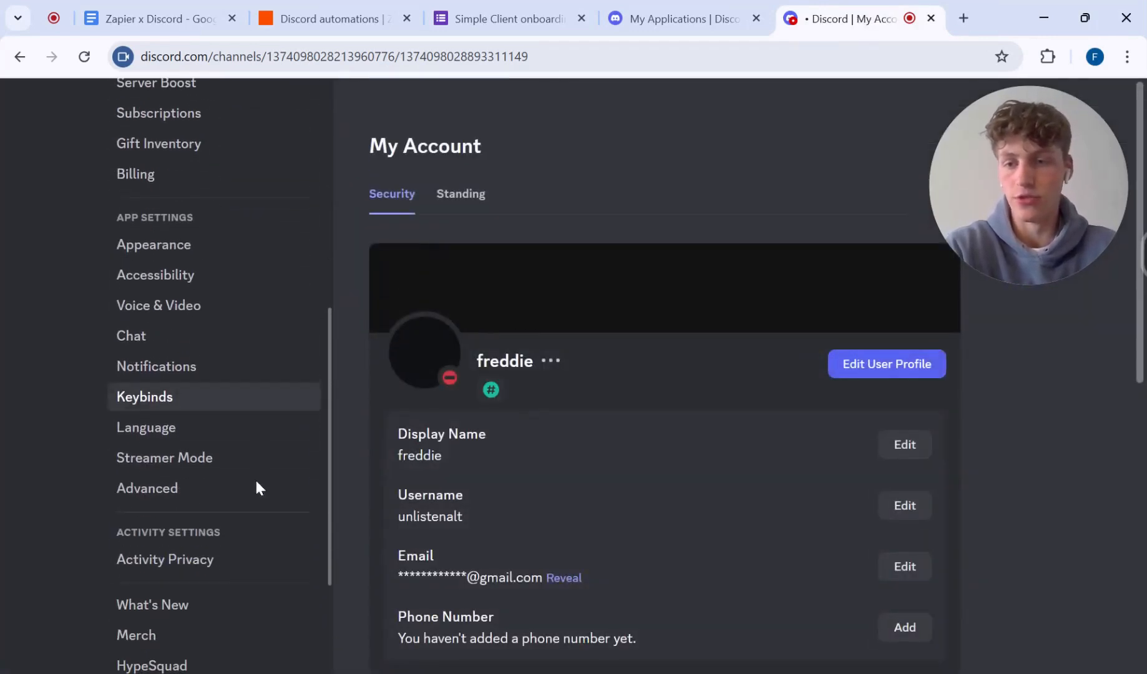
pyautogui.click(147, 483)
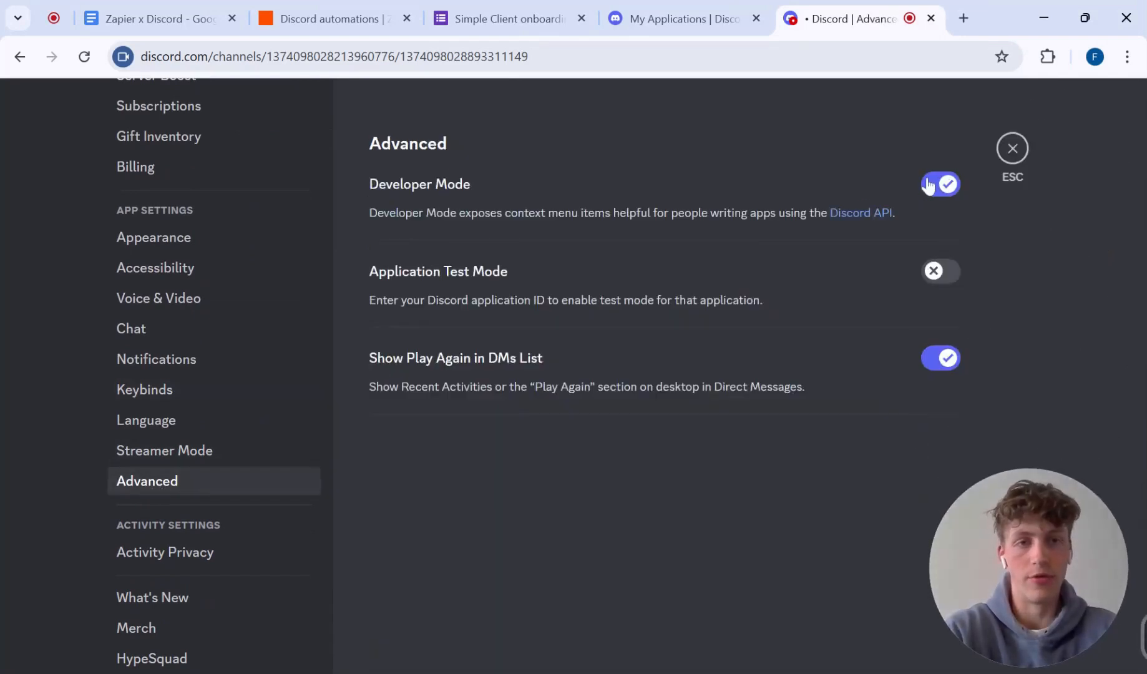
pyautogui.click(939, 185)
pyautogui.click(942, 185)
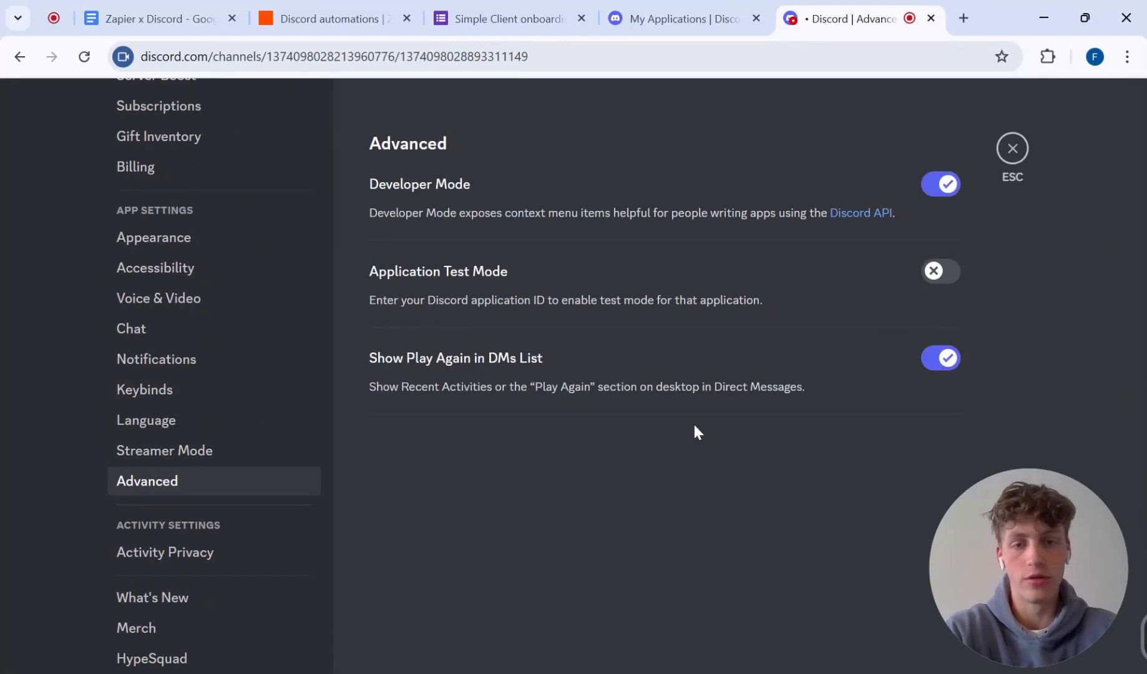
pyautogui.click(1012, 151)
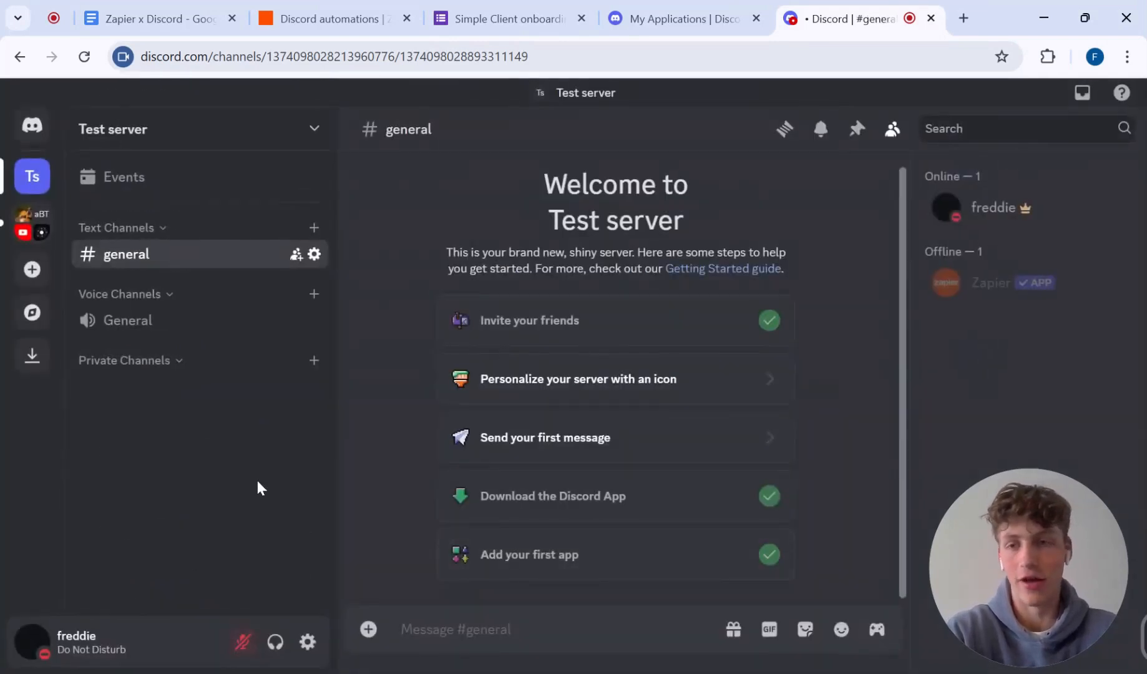
# Step: Copy the Test server's ID and paste it after Guild ID in the Zapier x Discord document
pyautogui.rightClick(125, 256)
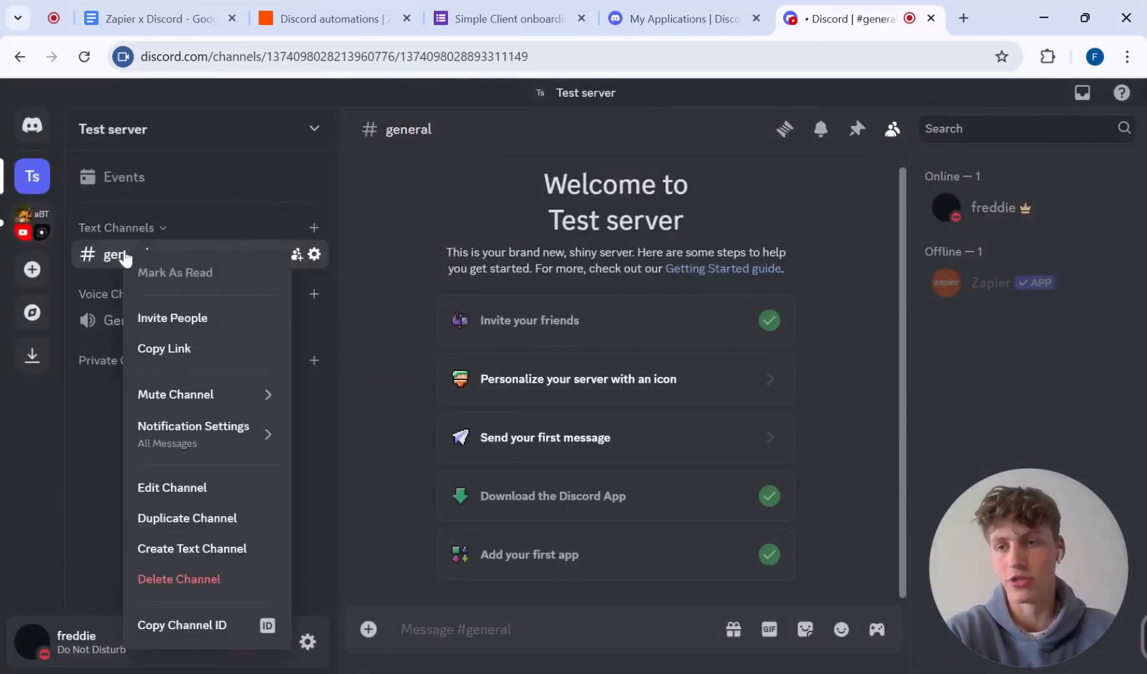
pyautogui.click(89, 439)
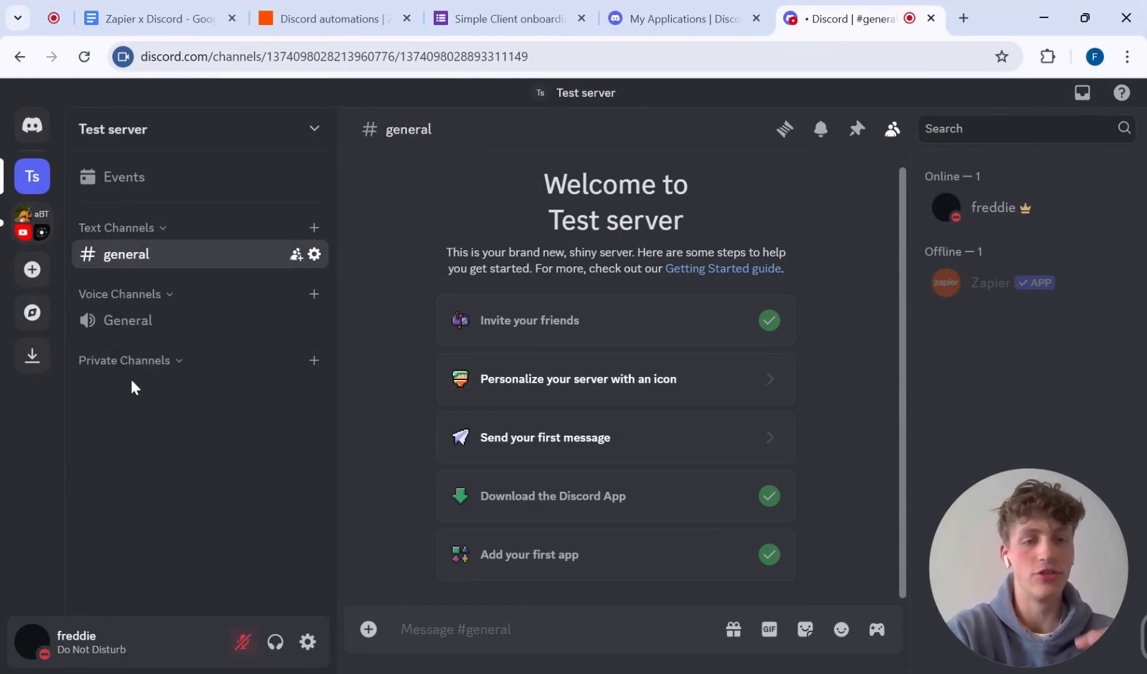
pyautogui.rightClick(34, 177)
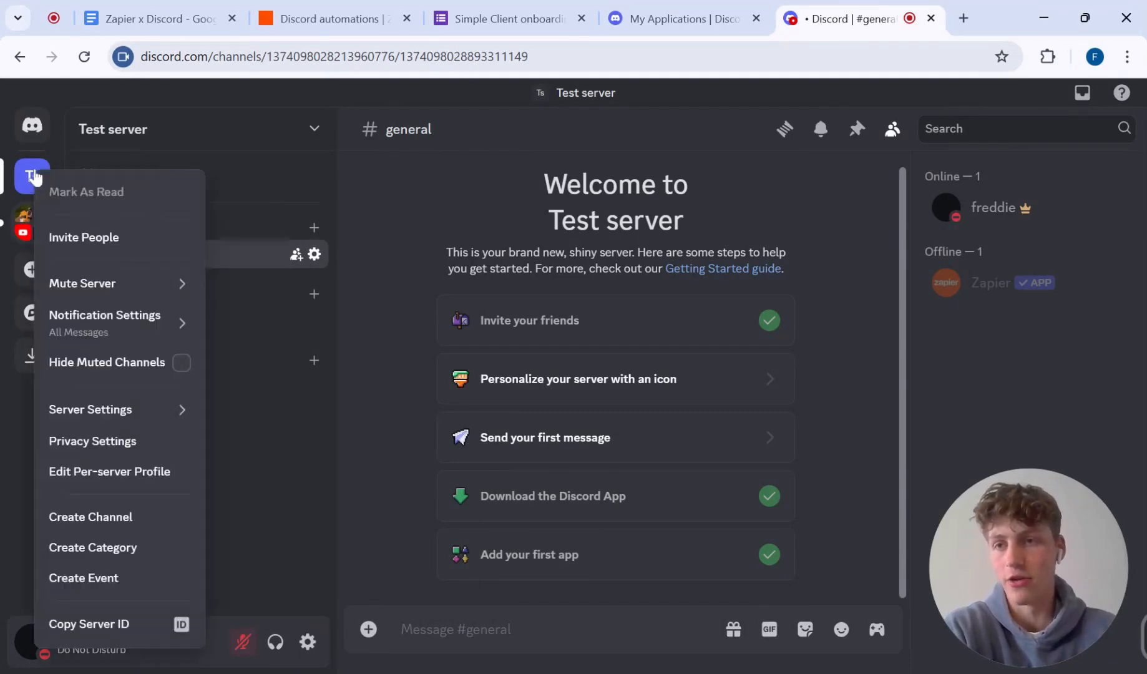
pyautogui.click(110, 617)
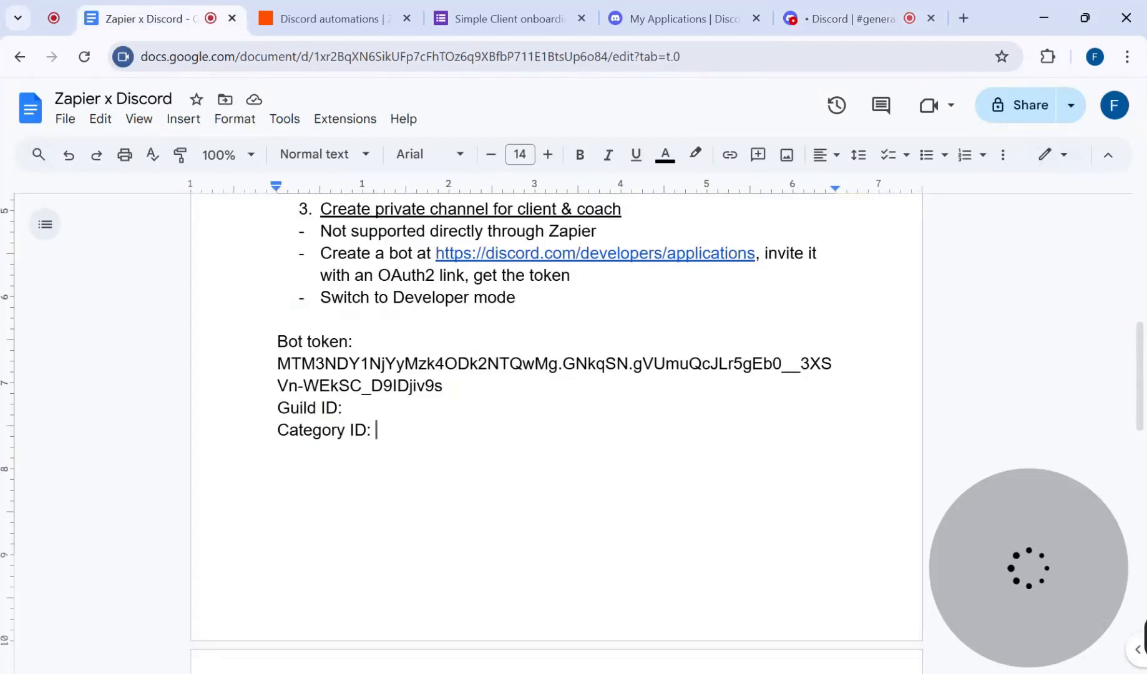
pyautogui.click(347, 408)
pyautogui.hotkey('ctrl', 'v')
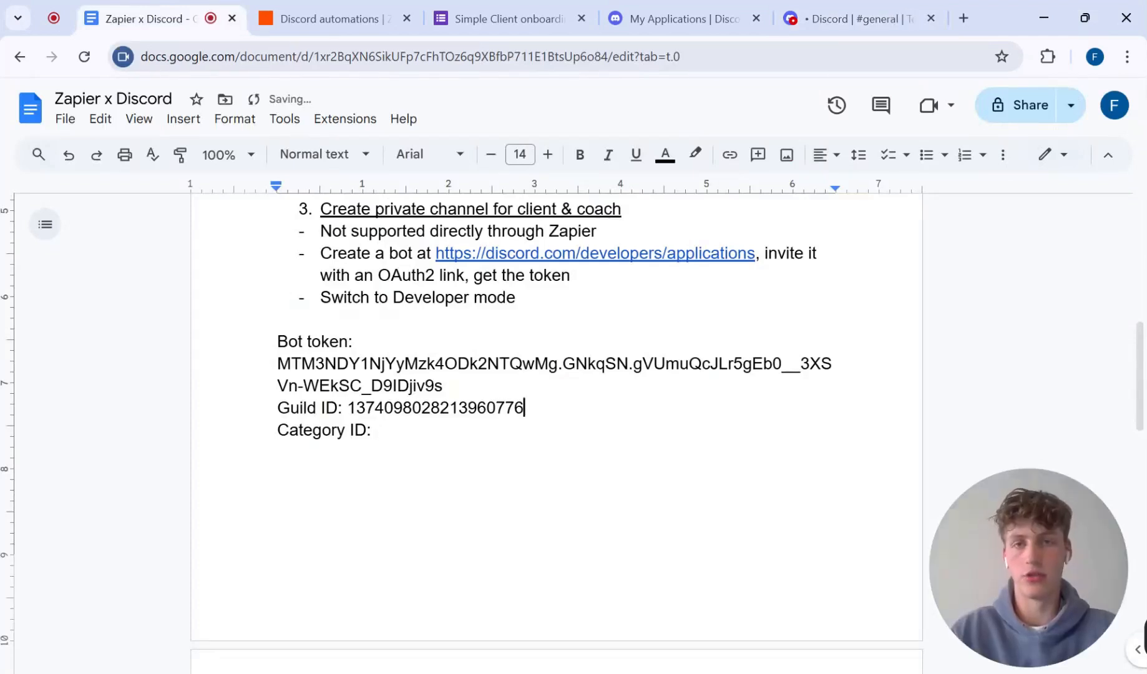
# Step: Copy the ID of the Private Channels category in Discord and paste it after Category ID in the Zapier x Discord document
pyautogui.click(873, 9)
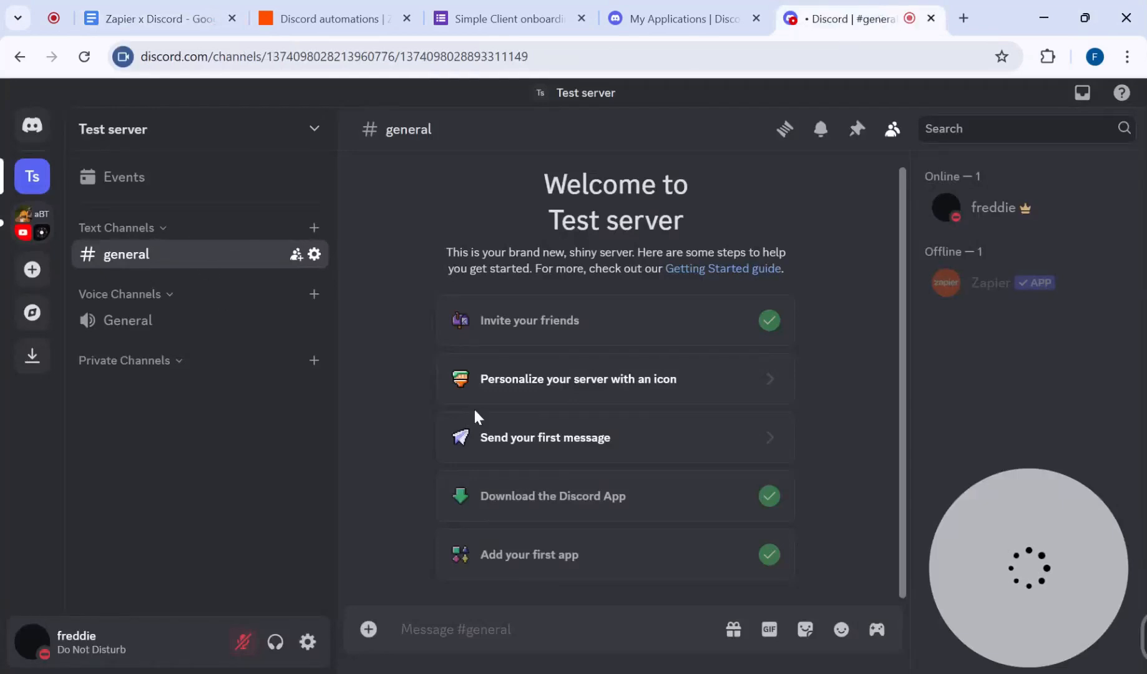
pyautogui.rightClick(156, 369)
pyautogui.click(209, 639)
pyautogui.click(156, 19)
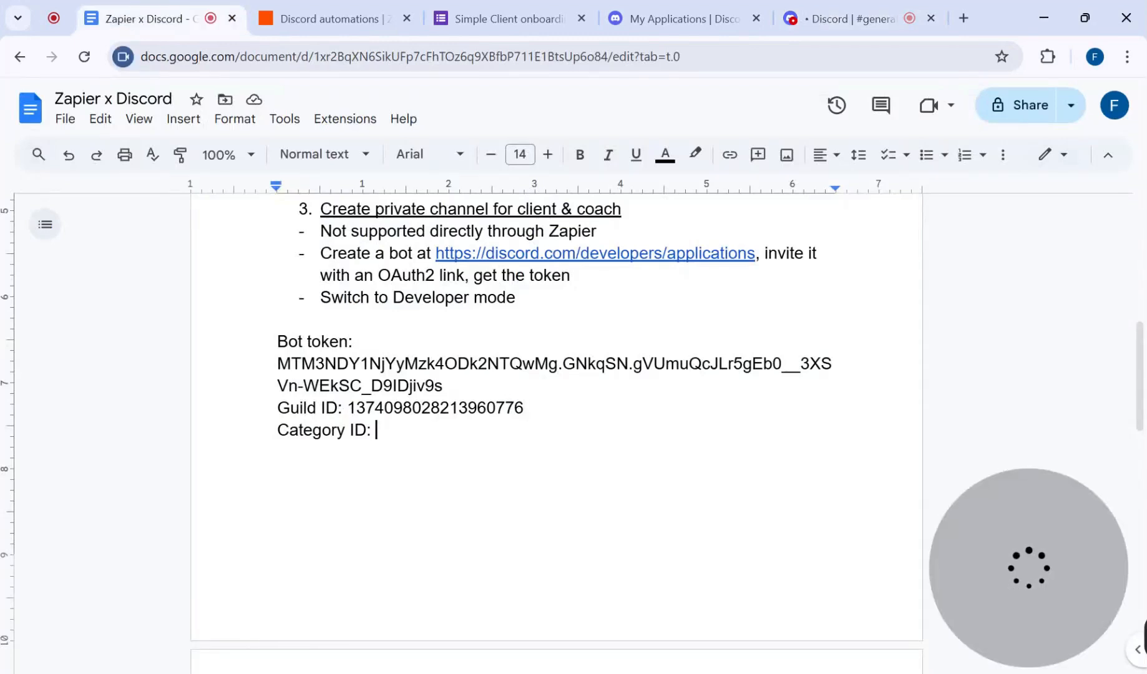
pyautogui.hotkey('ctrl', 'v')
pyautogui.scroll(-2, 556, 418)
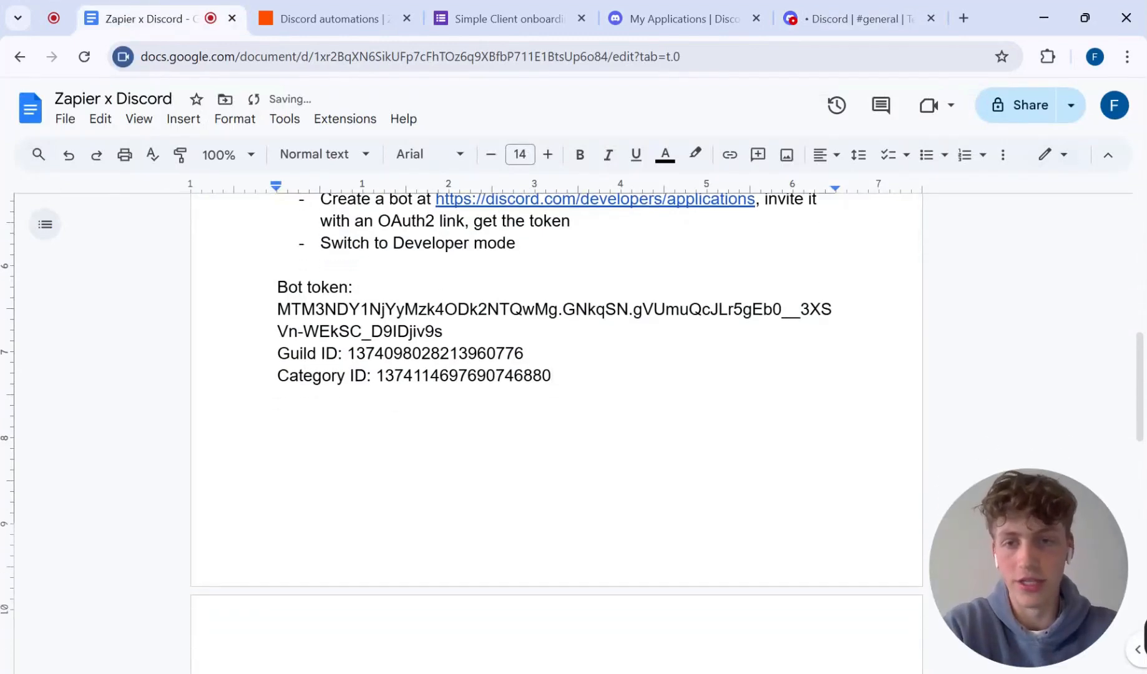
pyautogui.scroll(1, 555, 418)
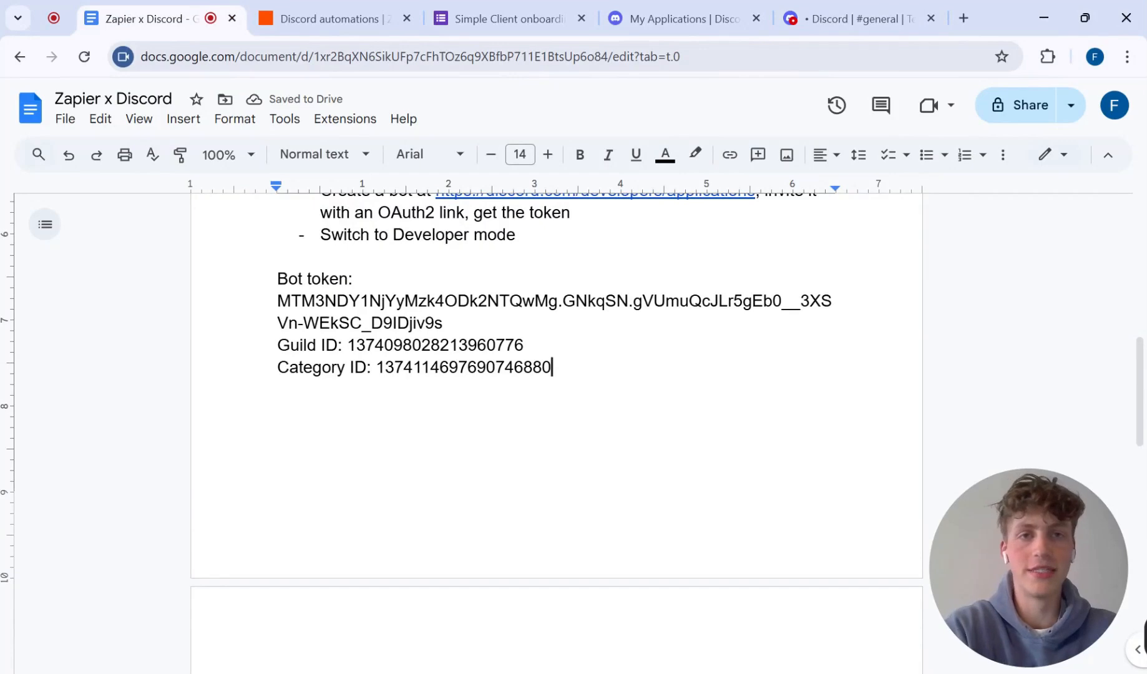
pyautogui.click(706, 7)
pyautogui.scroll(-1, 660, 374)
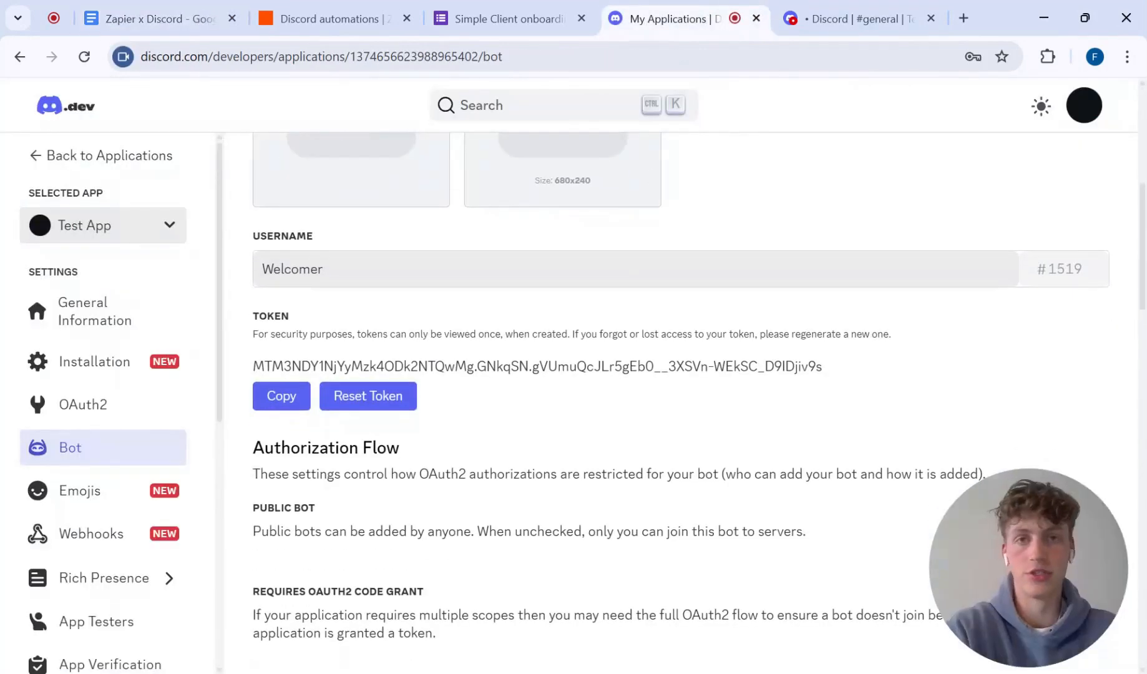
pyautogui.scroll(3, 680, 403)
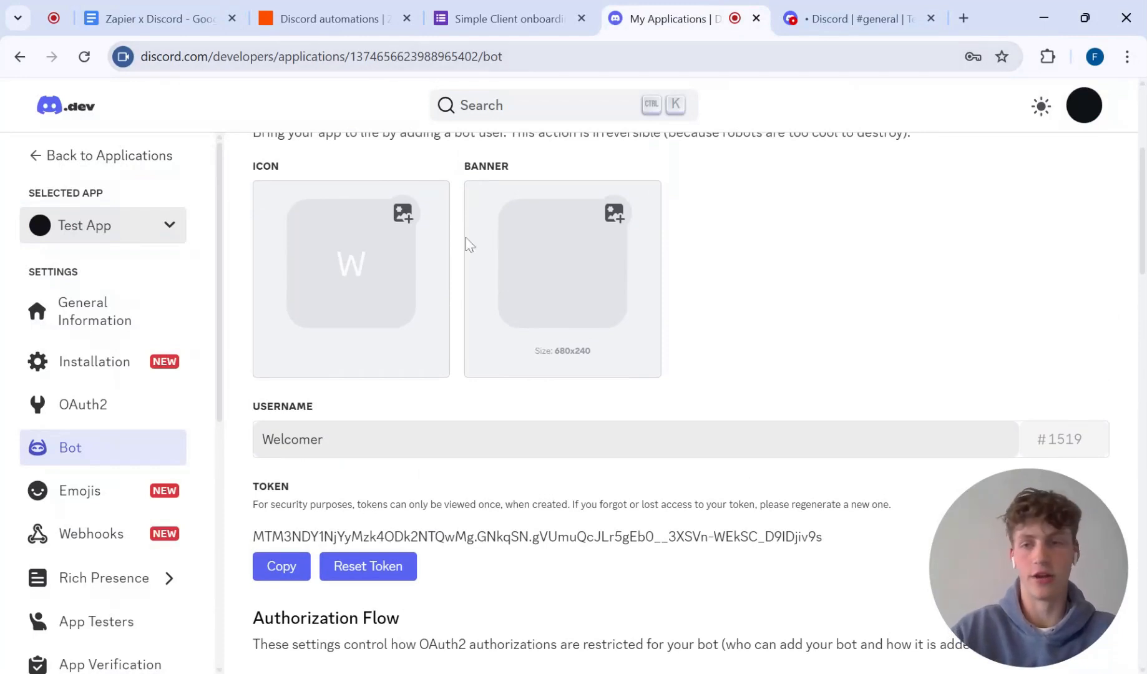
pyautogui.scroll(-3, 467, 176)
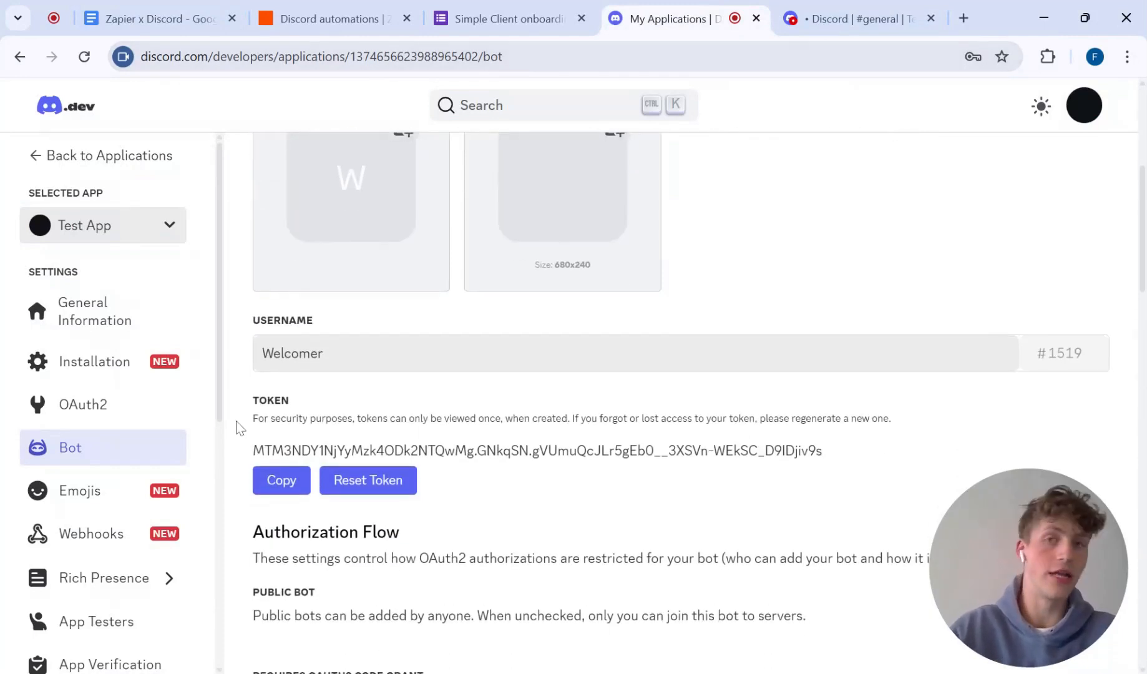
pyautogui.click(156, 18)
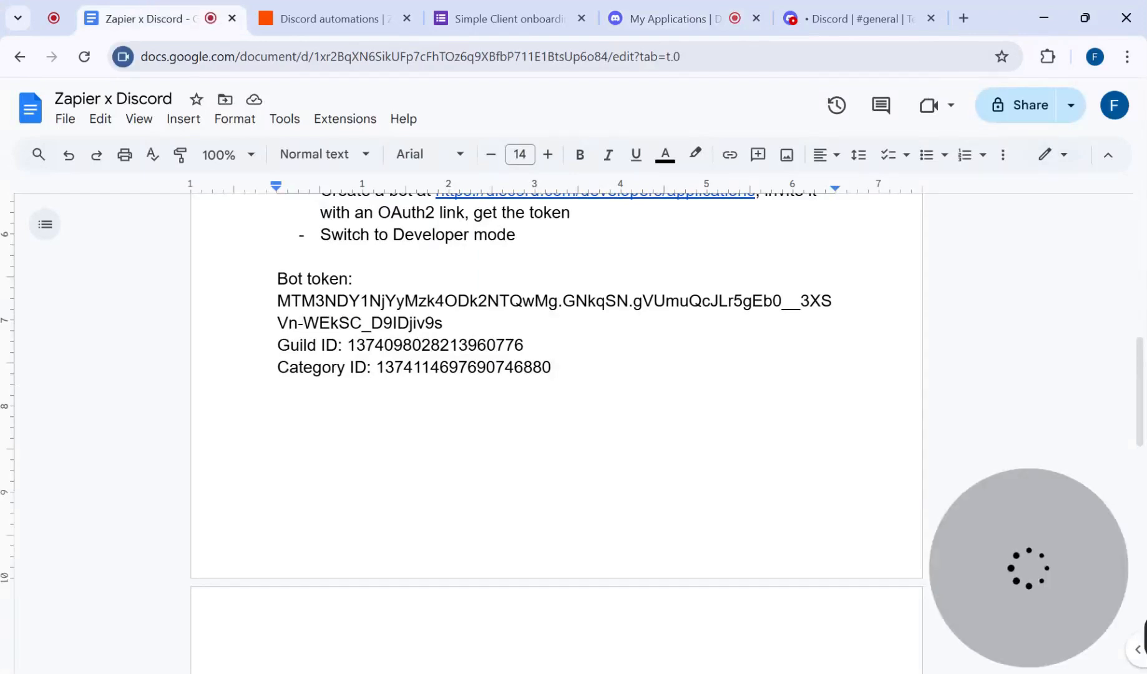
# Step: In the Discord developer portal's OAuth2 URL Generator for Test App, select the bot scope and the Administrator permission
pyautogui.click(724, 9)
pyautogui.scroll(-1, 495, 387)
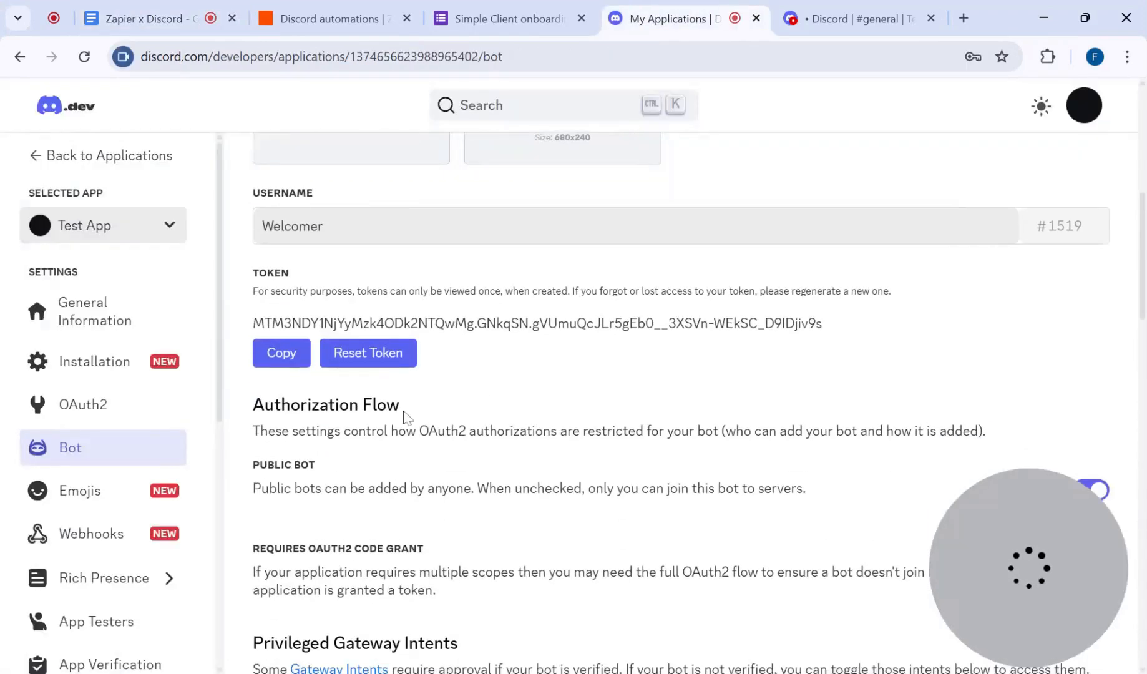
pyautogui.click(95, 416)
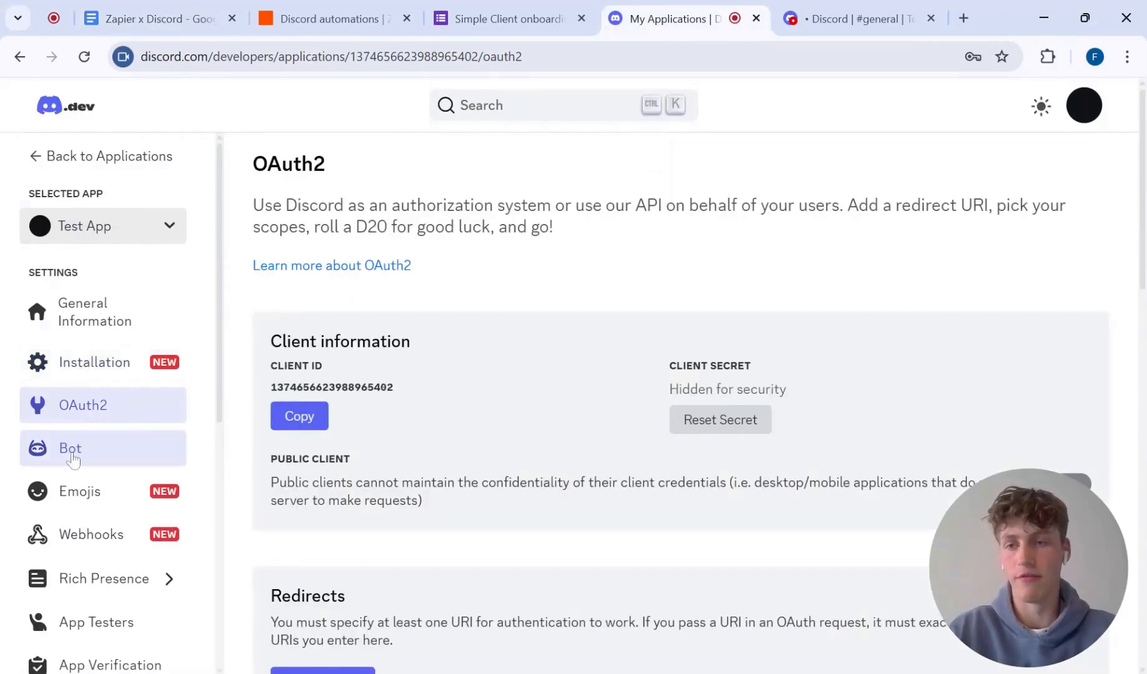
pyautogui.scroll(-1, 93, 443)
pyautogui.scroll(-1, 93, 440)
pyautogui.scroll(-8, 342, 468)
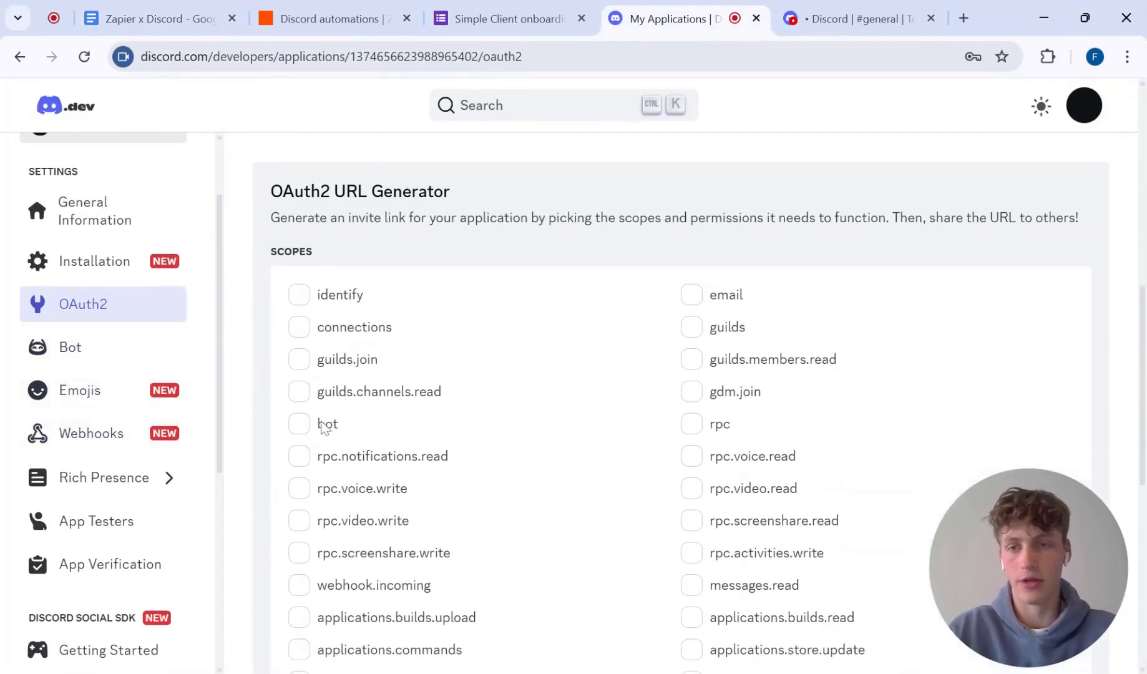
pyautogui.click(300, 426)
pyautogui.scroll(-4, 443, 440)
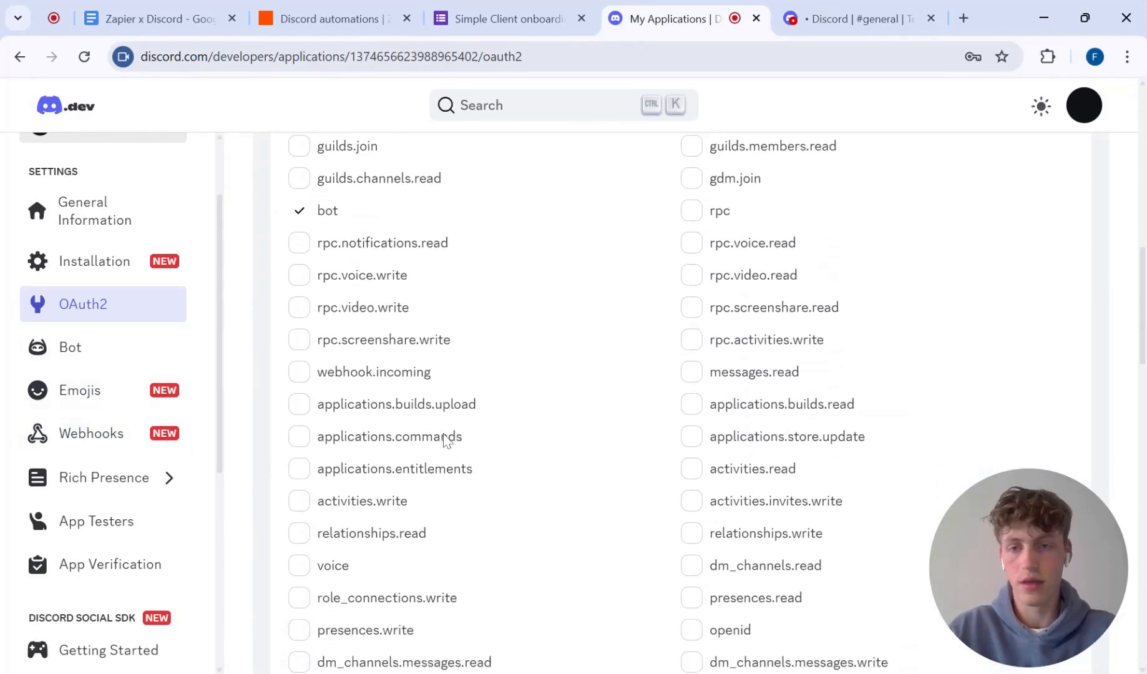
pyautogui.scroll(-9, 430, 472)
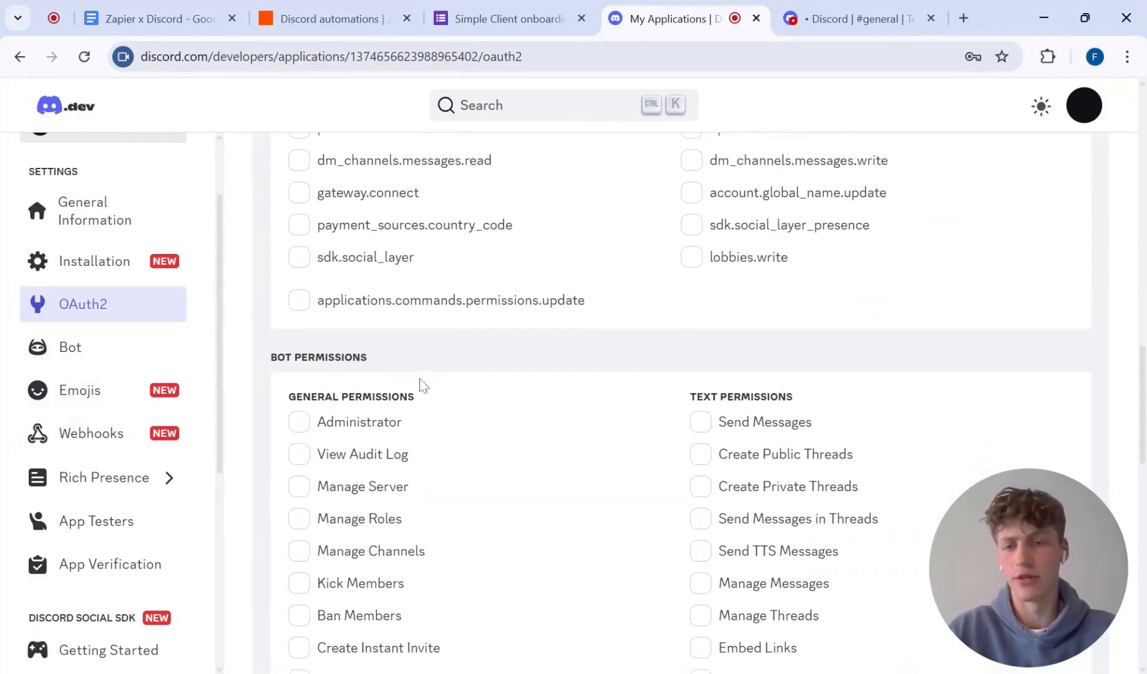
pyautogui.click(300, 302)
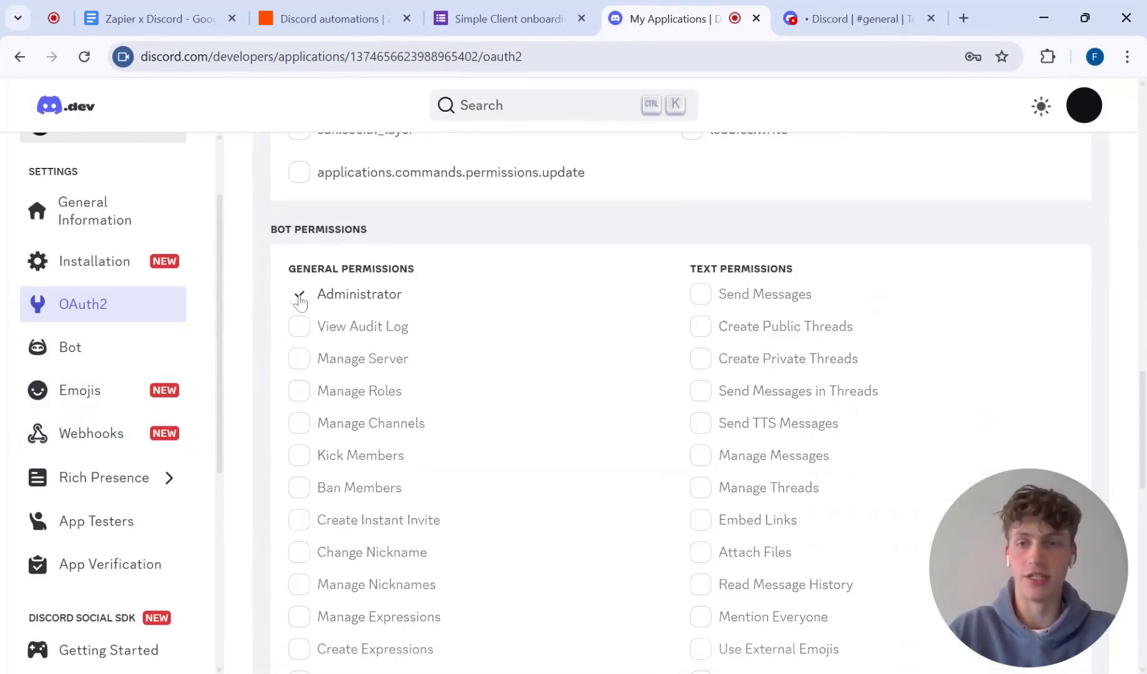
# Step: Copy the generated Guild Install invite URL and open it in the browser
pyautogui.scroll(-14, 300, 302)
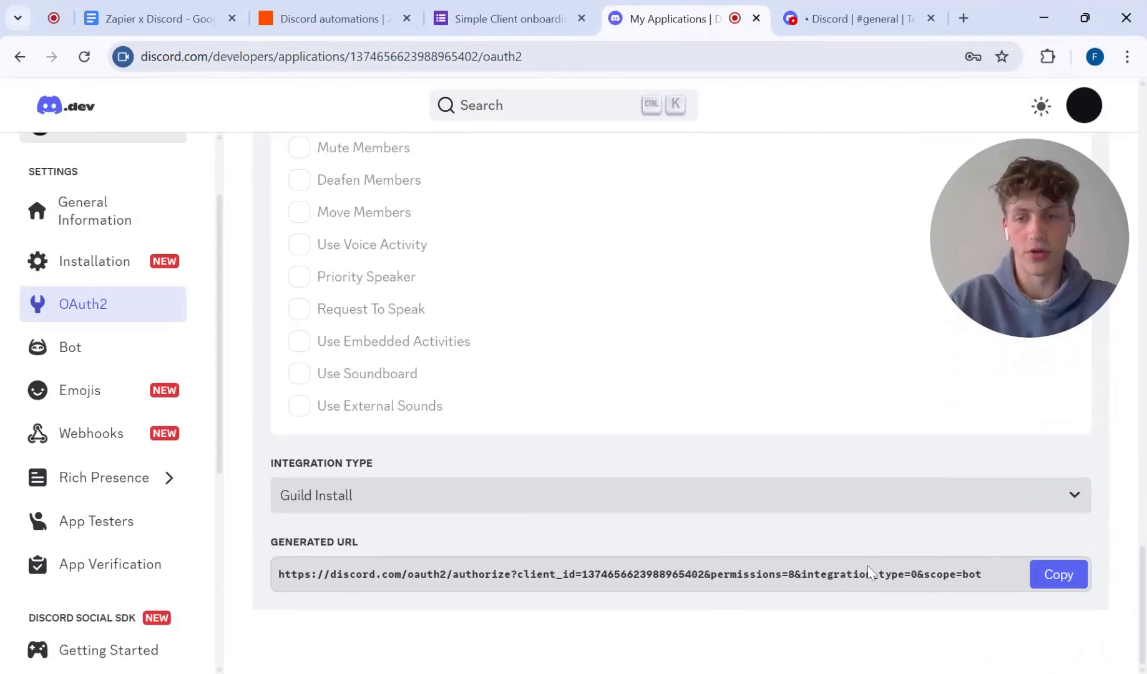
pyautogui.click(1061, 577)
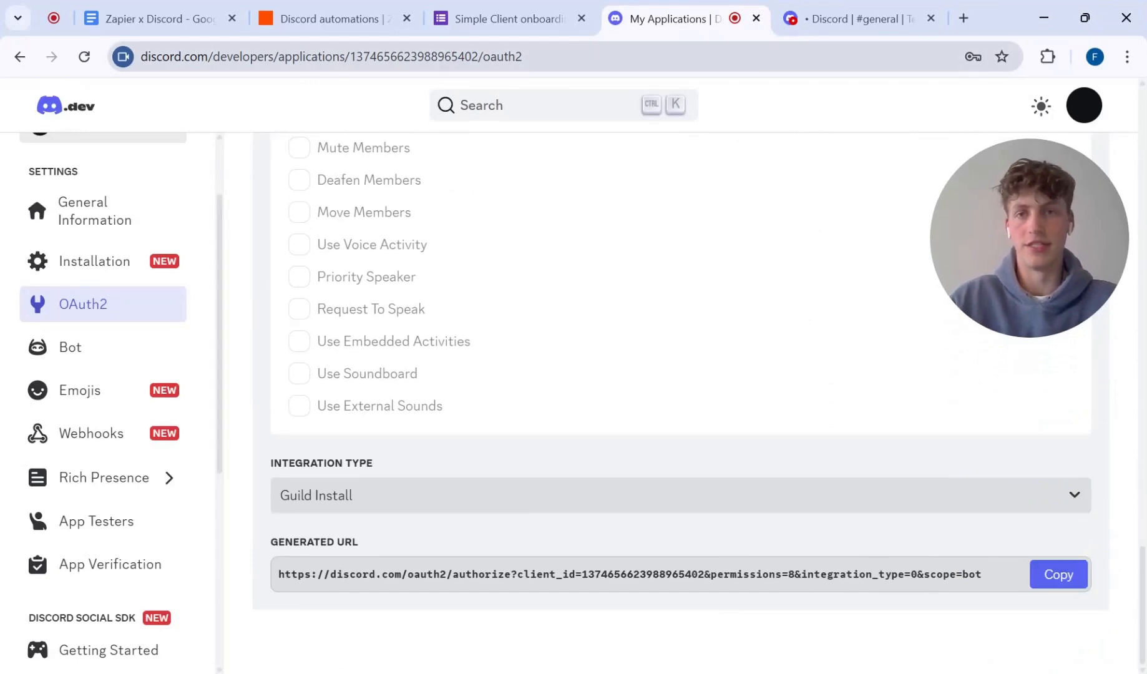
pyautogui.hotkey('ctrl', 'l')
pyautogui.hotkey('ctrl', 'v')
pyautogui.press('Return')
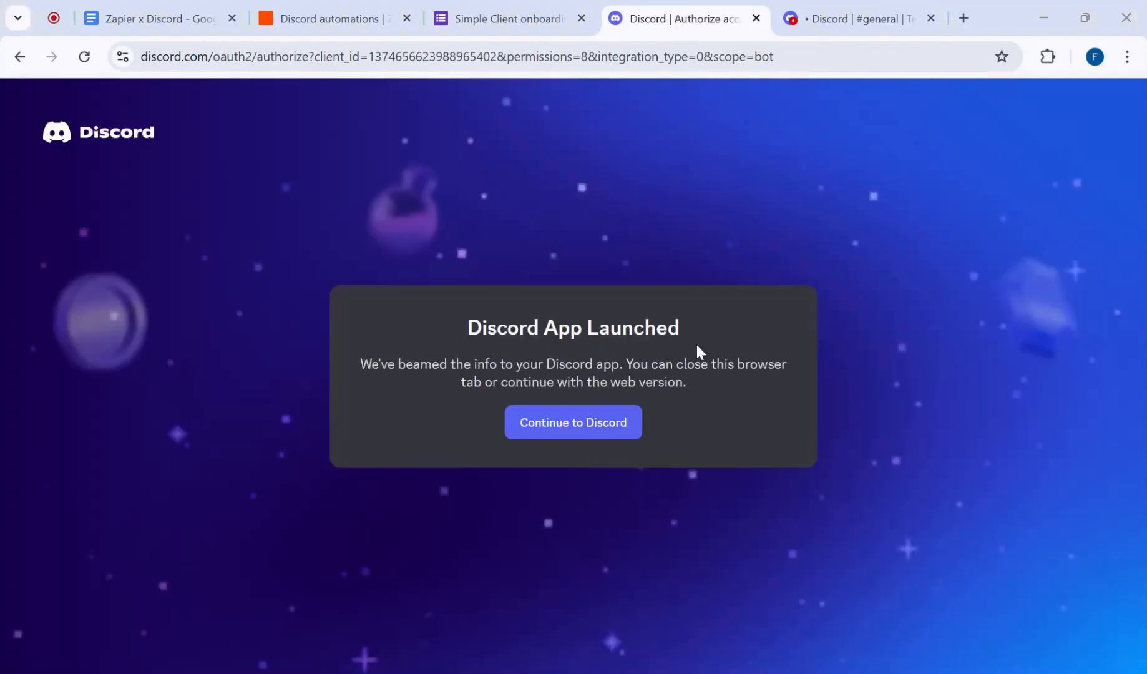
# Step: Continue on the web version, add Test App to Test server, and authorize it with the Administrator permission
pyautogui.click(578, 429)
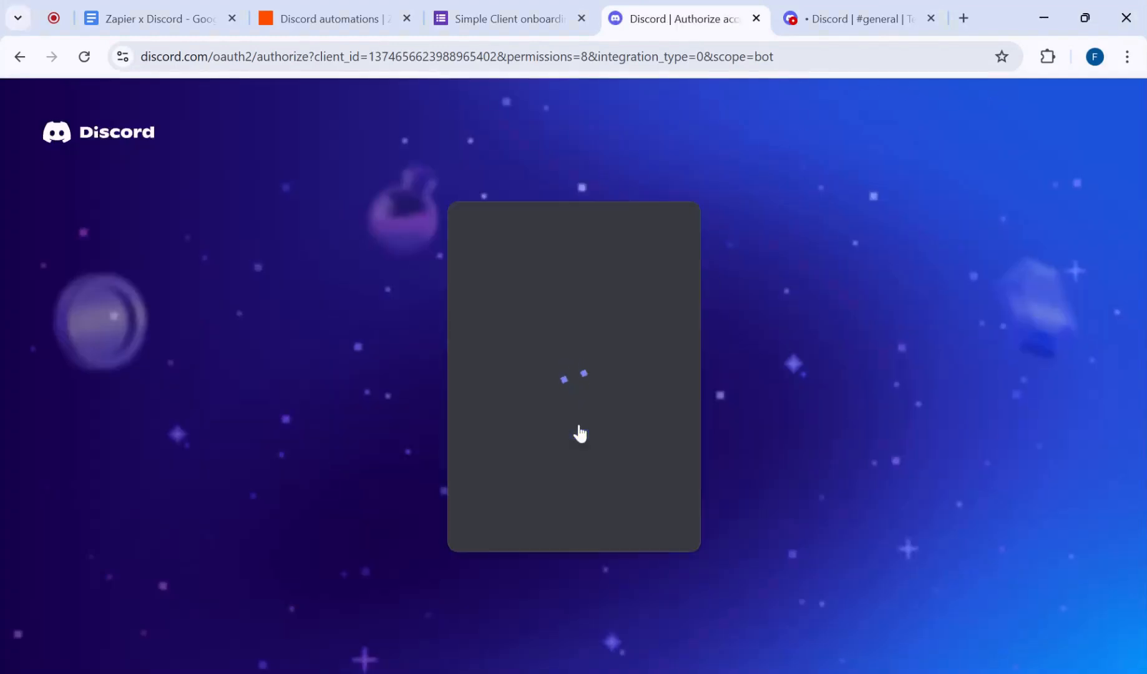
pyautogui.scroll(-2, 578, 430)
pyautogui.click(489, 454)
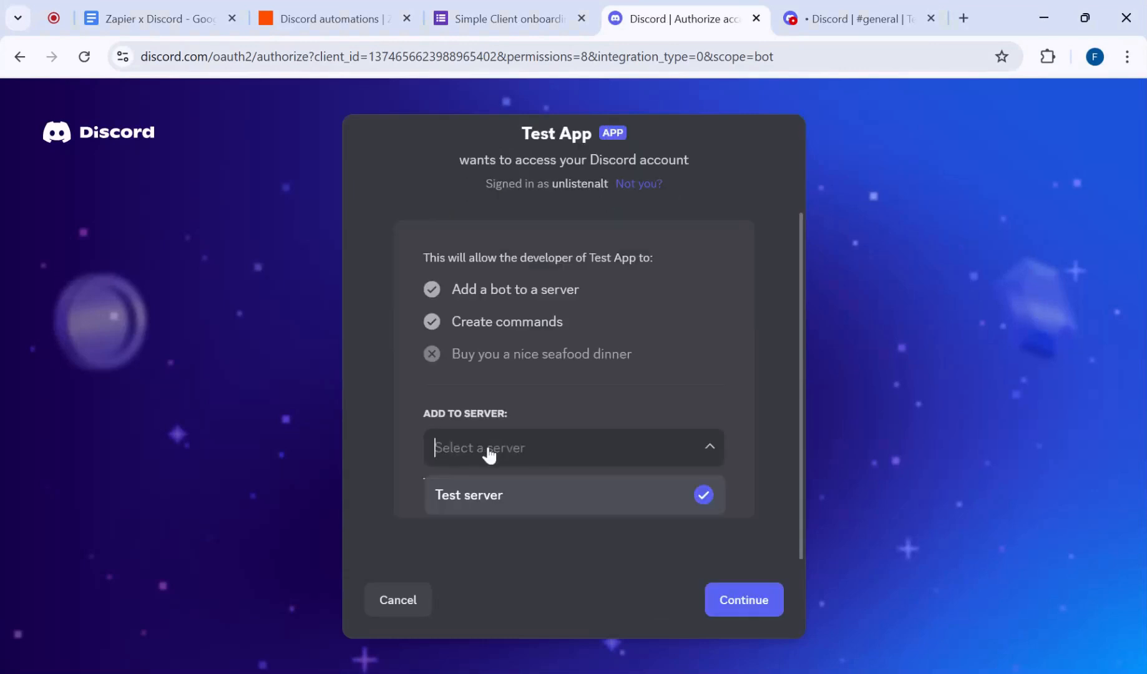
pyautogui.click(747, 492)
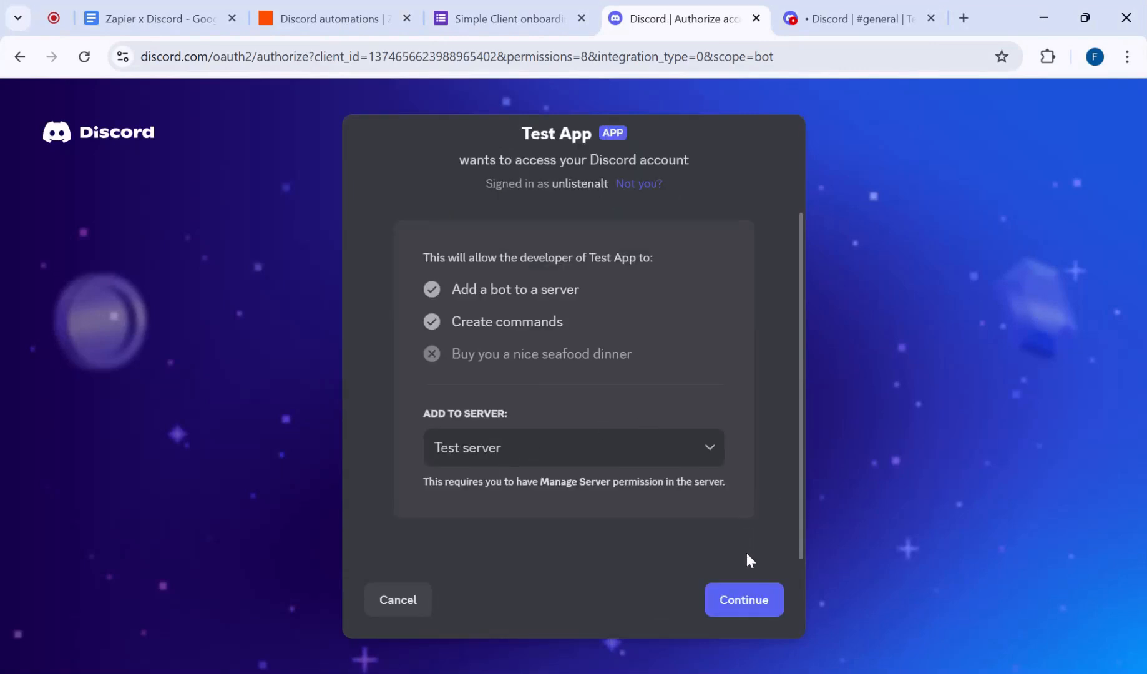
pyautogui.click(741, 602)
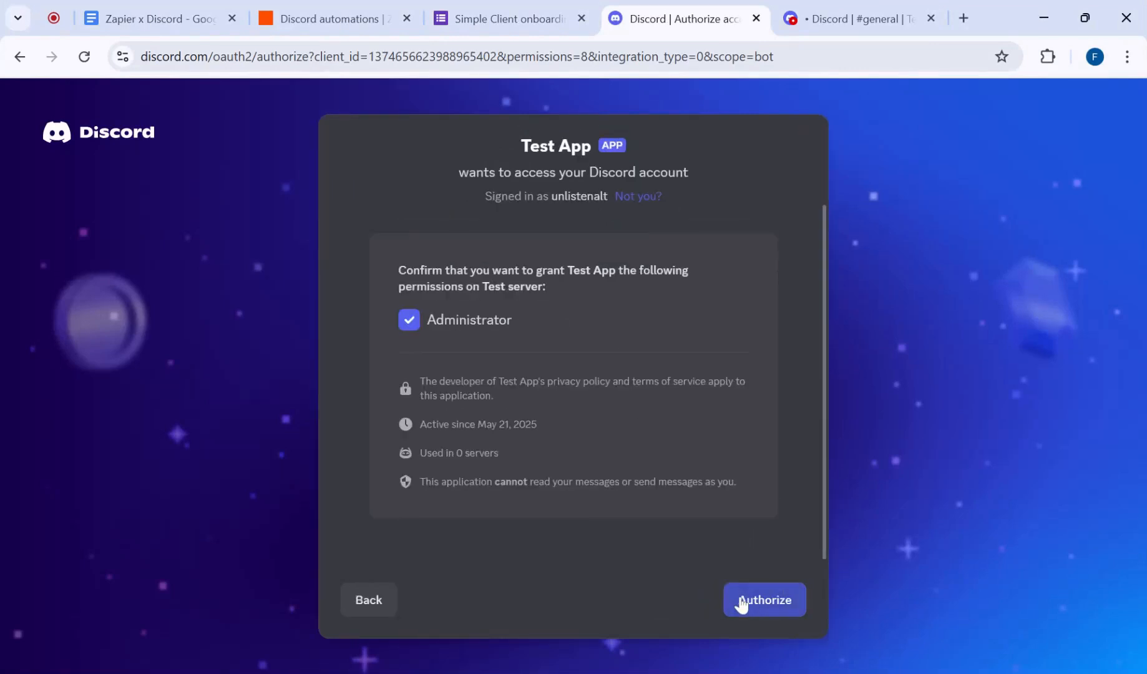
pyautogui.click(742, 602)
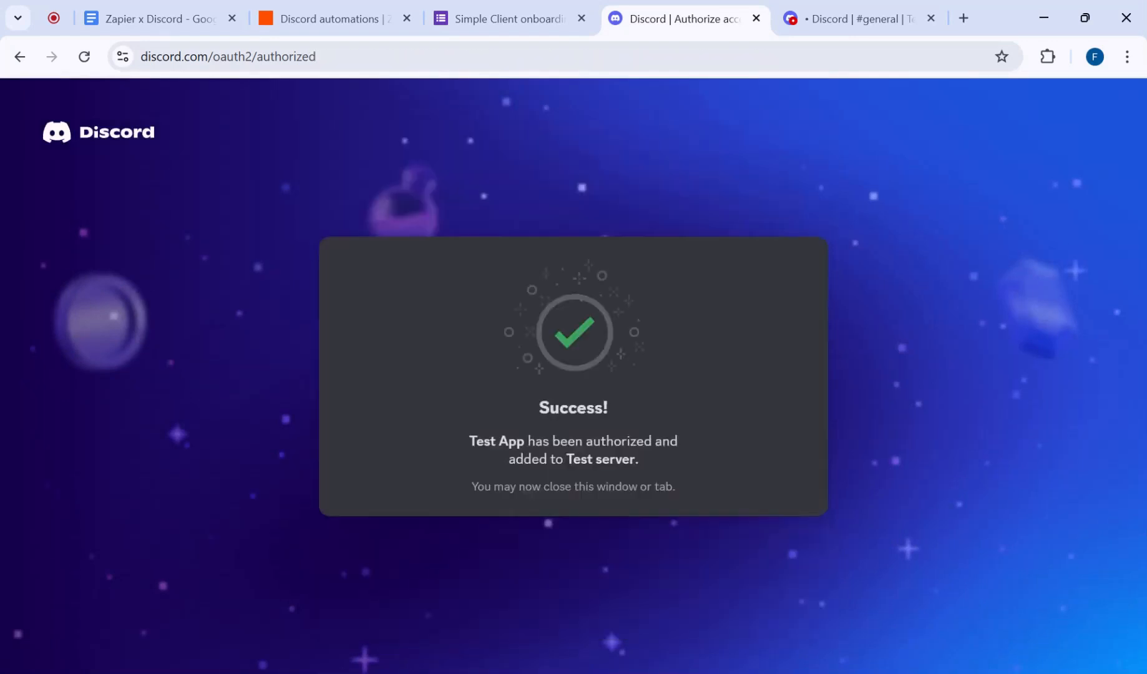
# Step: Close the authorization page and view the Welcomer bot's profile in the Test server's member list
pyautogui.click(756, 18)
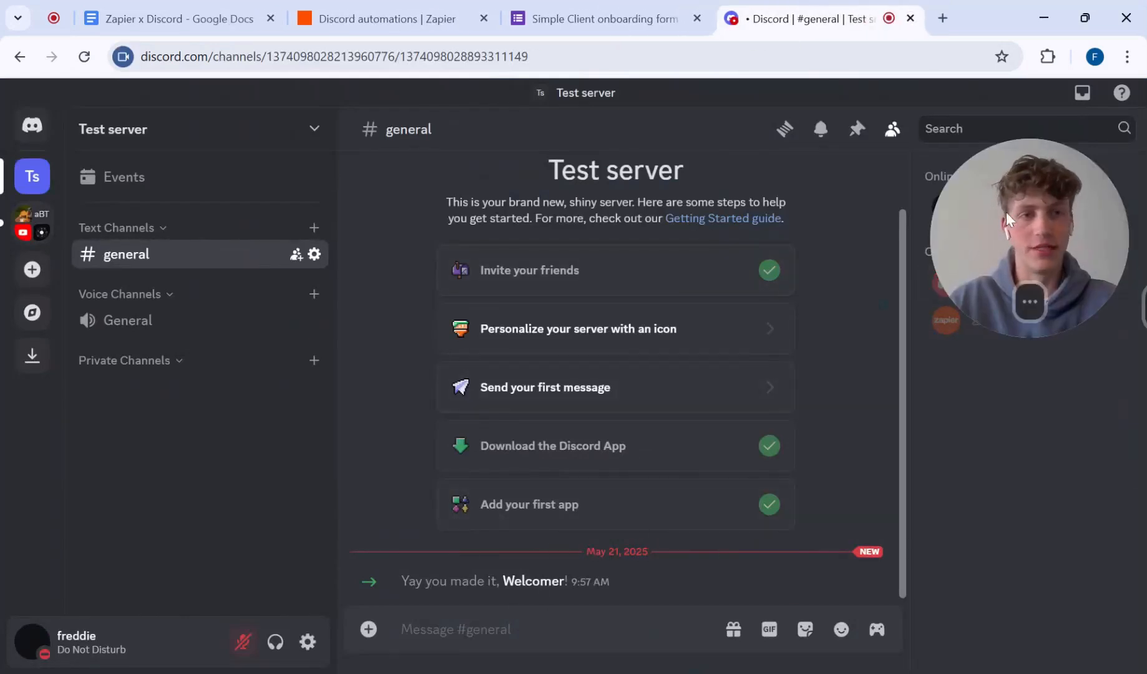
pyautogui.click(953, 281)
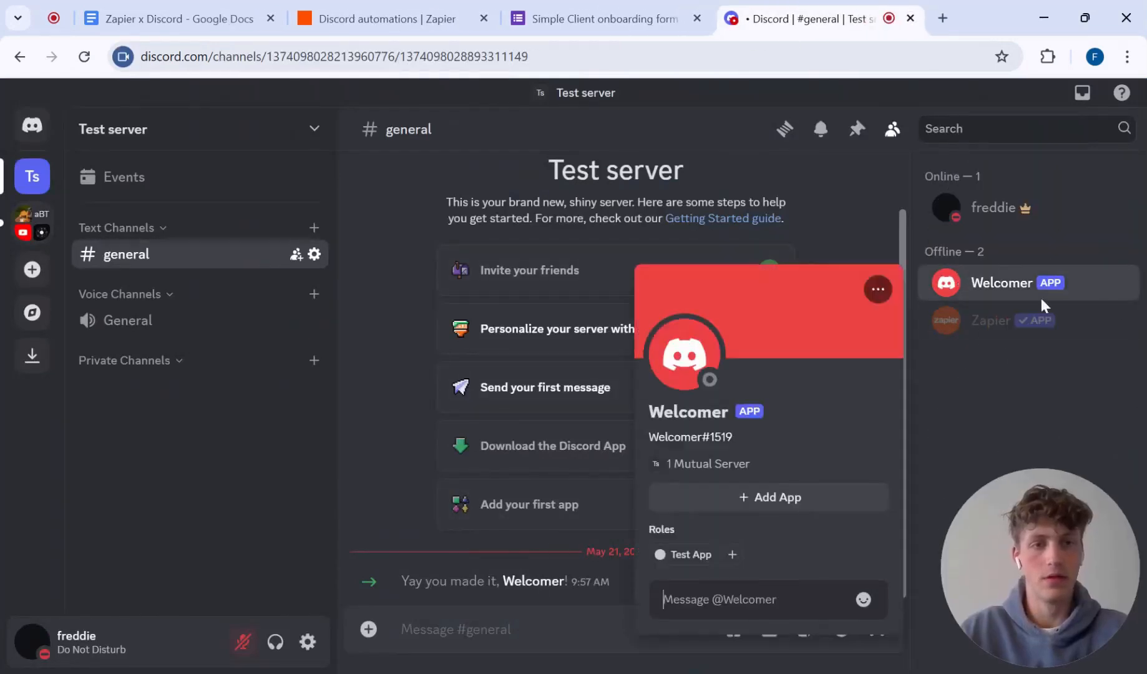
pyautogui.click(1014, 282)
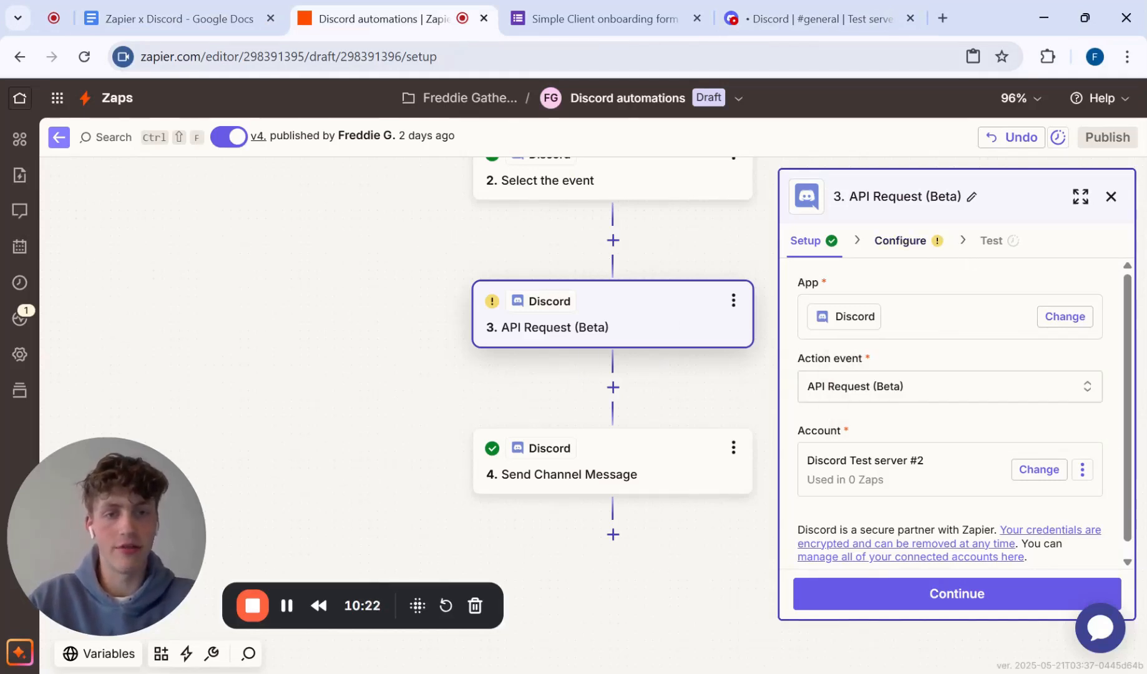
# Step: Switch to Zapier, open the configuration of the API Request (Beta) step, and use POST as the HTTP method
pyautogui.click(898, 236)
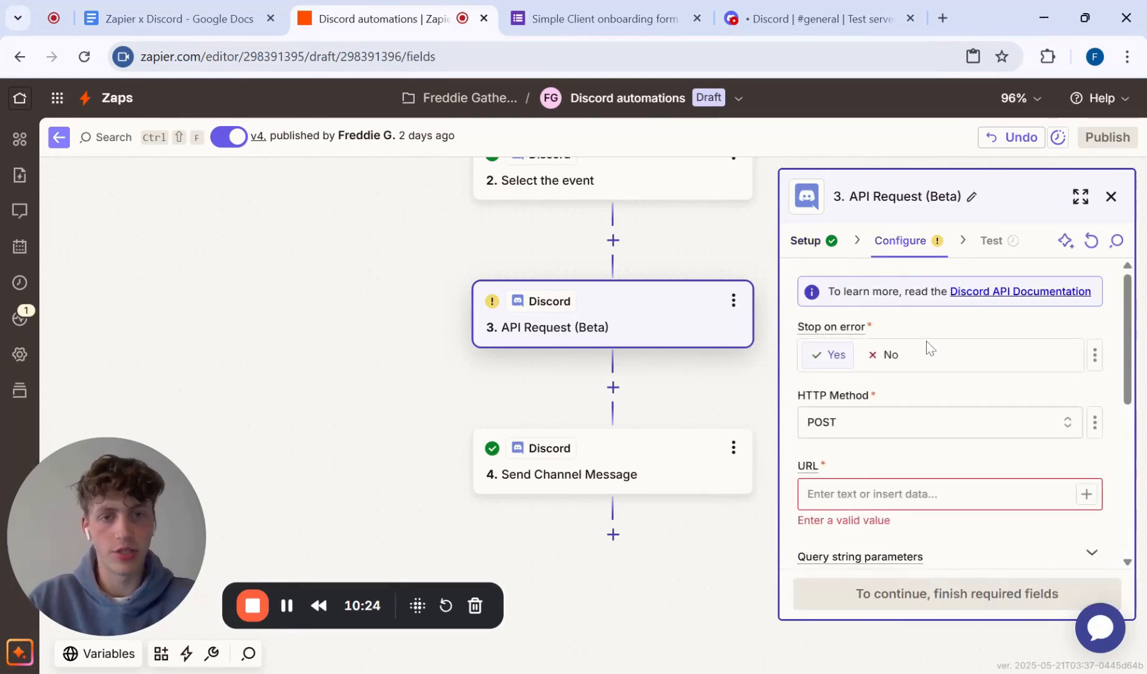
pyautogui.scroll(-2, 927, 343)
pyautogui.click(896, 359)
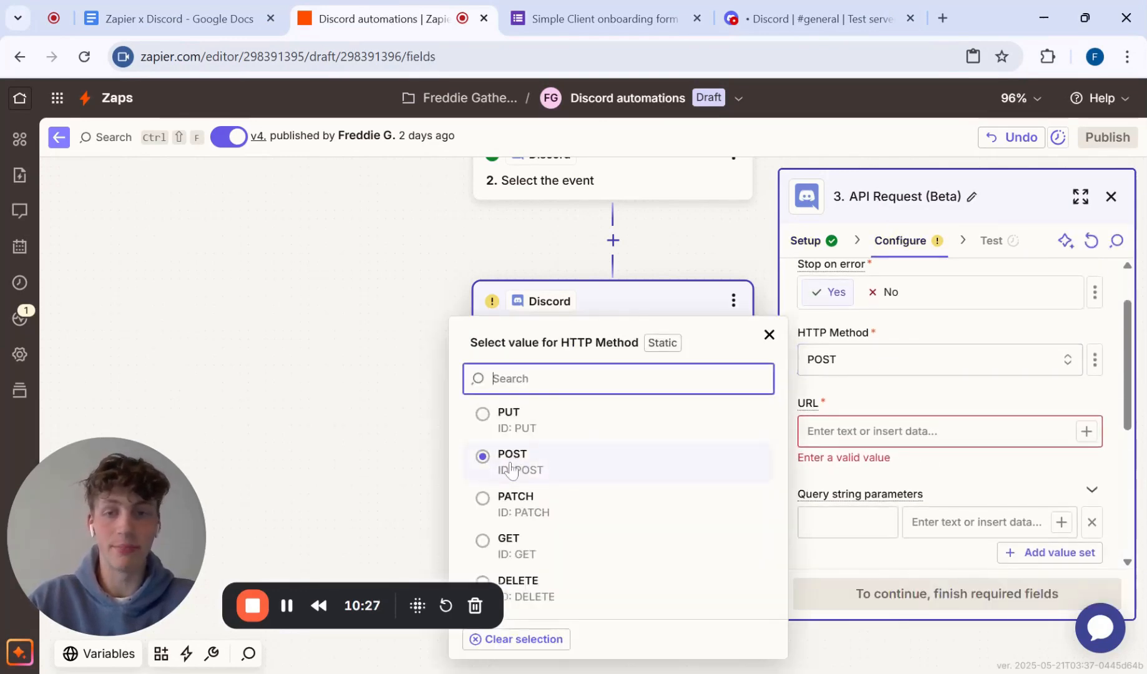
pyautogui.click(888, 359)
pyautogui.scroll(-2, 889, 358)
pyautogui.click(889, 361)
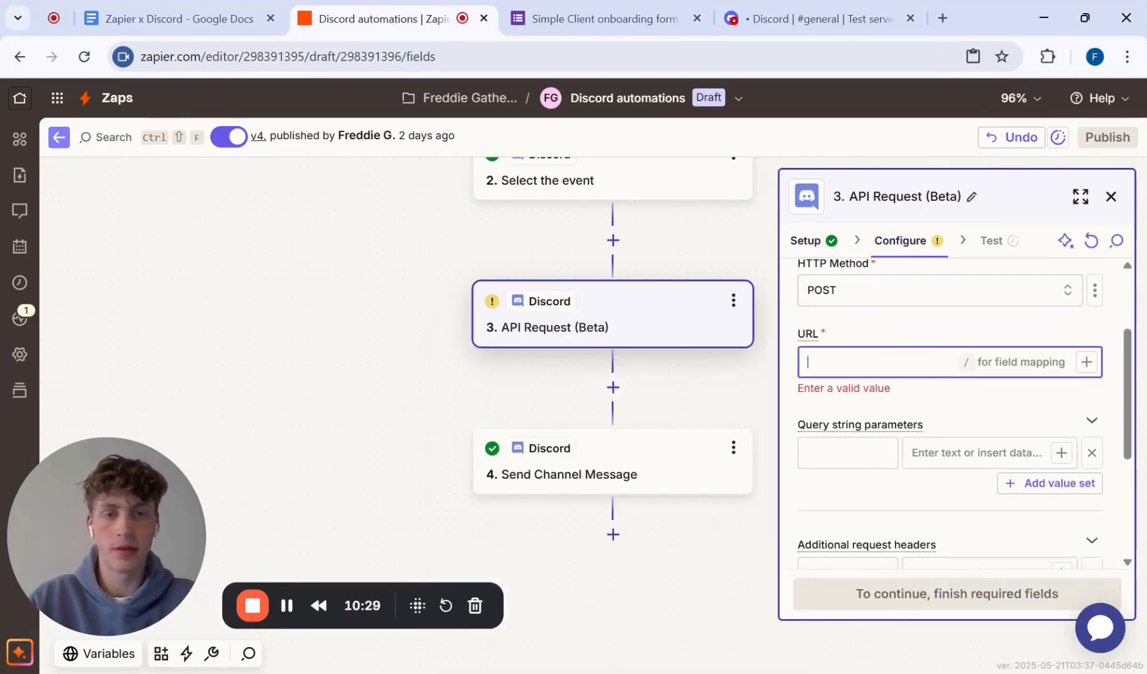
pyautogui.click(185, 8)
pyautogui.scroll(-1, 555, 374)
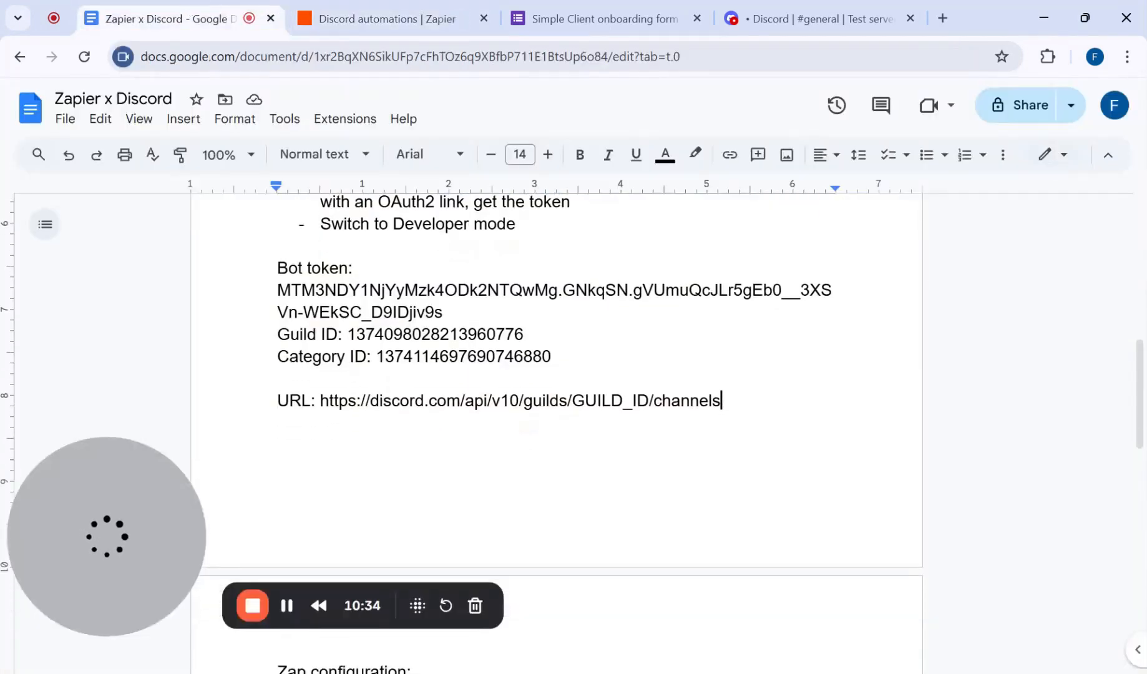
pyautogui.moveTo(320, 400); pyautogui.dragTo(709, 400)
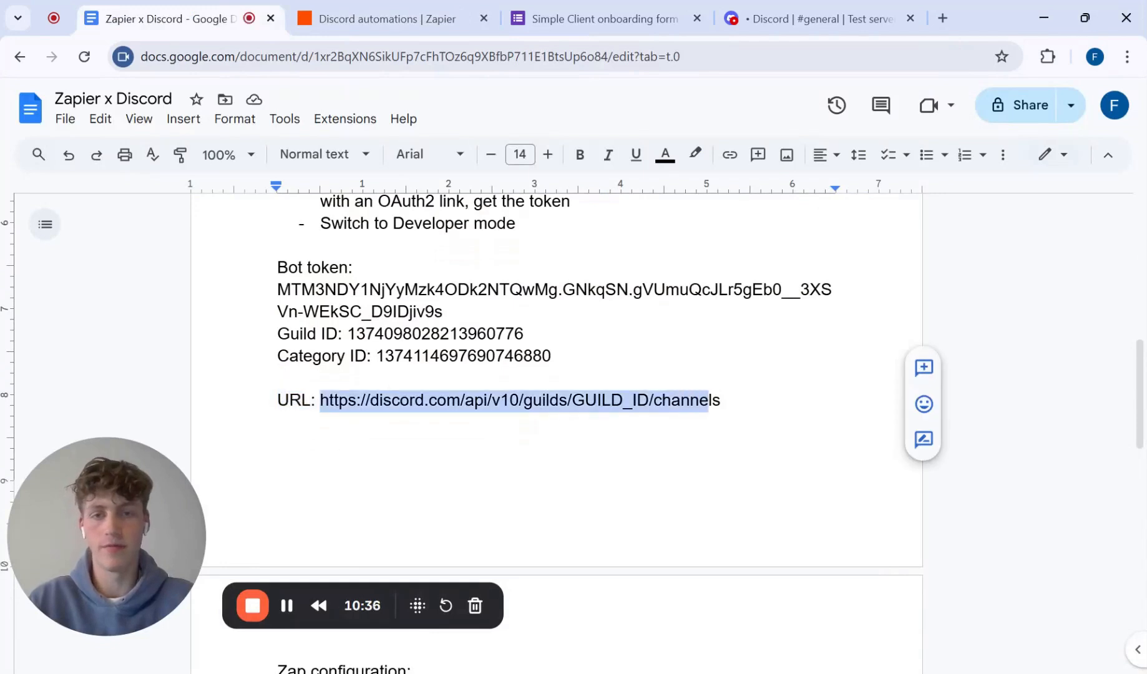
pyautogui.click(380, 19)
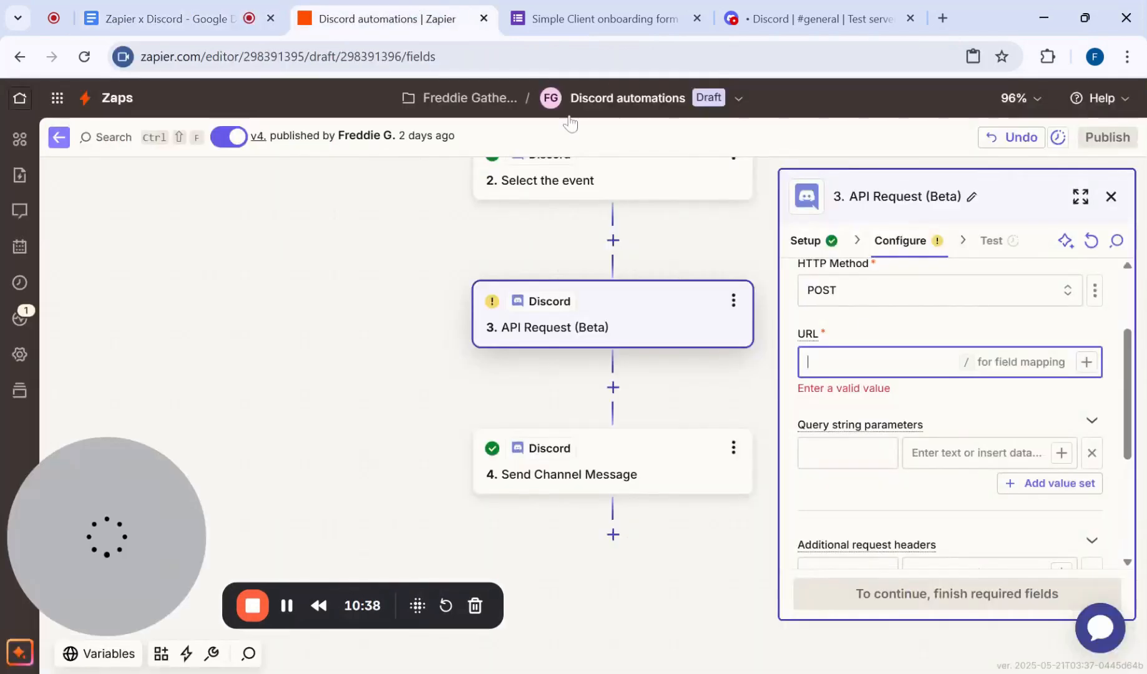
pyautogui.hotkey('ctrl', 'v')
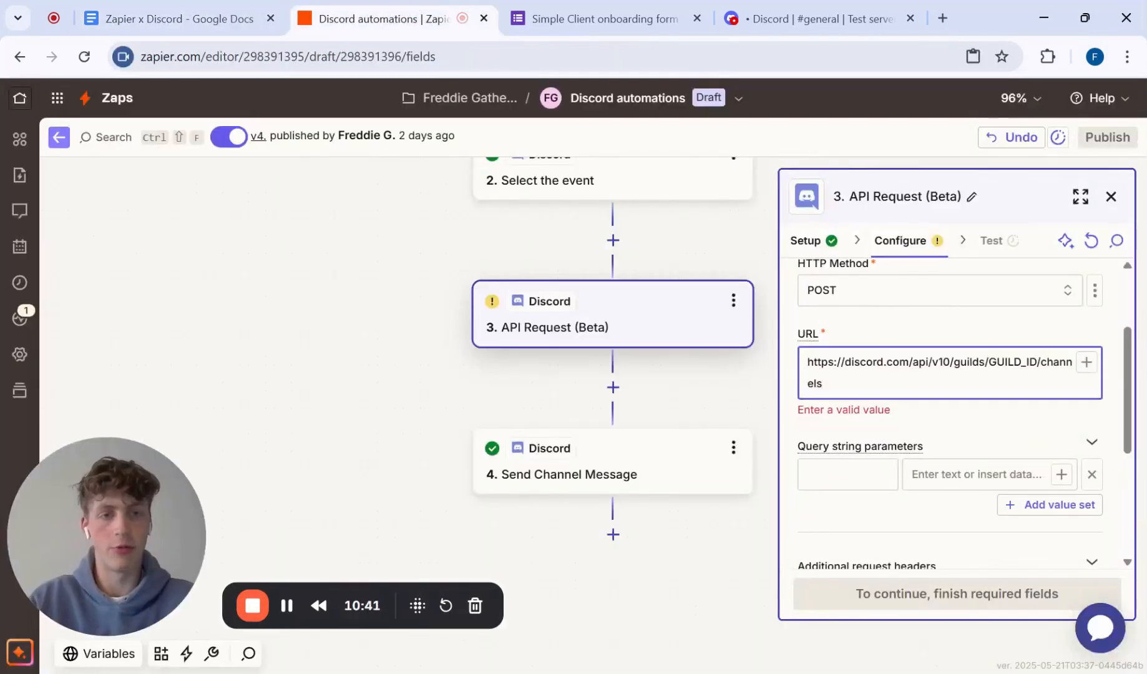
# Step: Replace GUILD_ID in the API request's URL with the Guild ID from the Zapier x Discord document
pyautogui.doubleClick(1012, 362)
pyautogui.press('BackSpace')
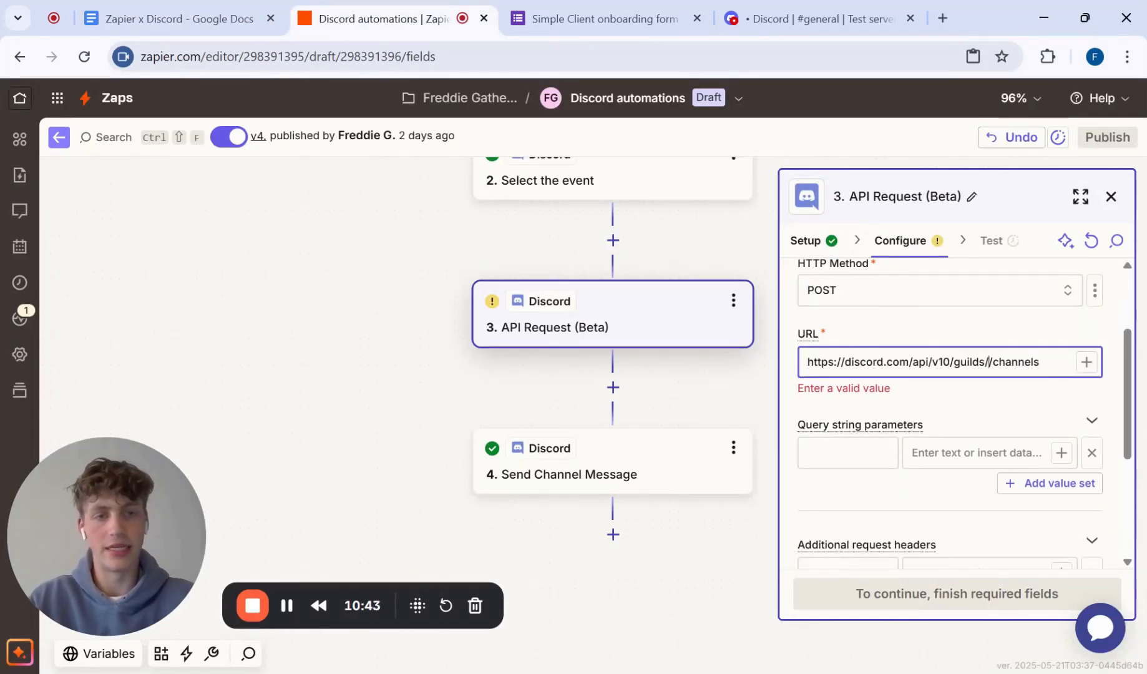
pyautogui.click(163, 30)
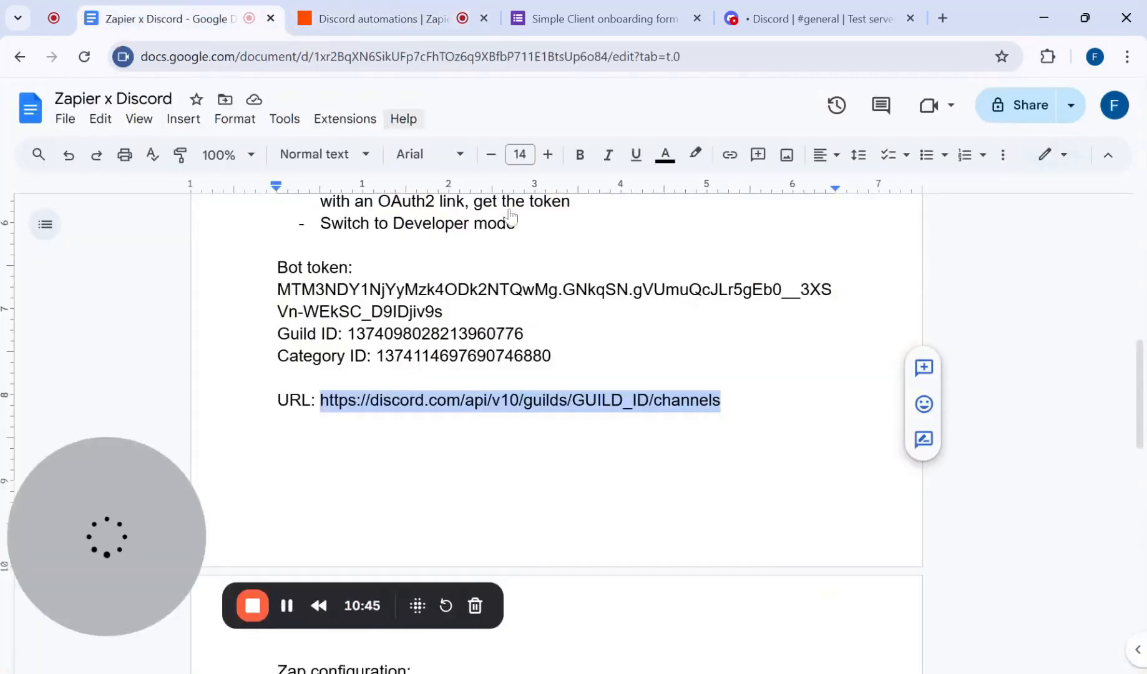
pyautogui.doubleClick(436, 333)
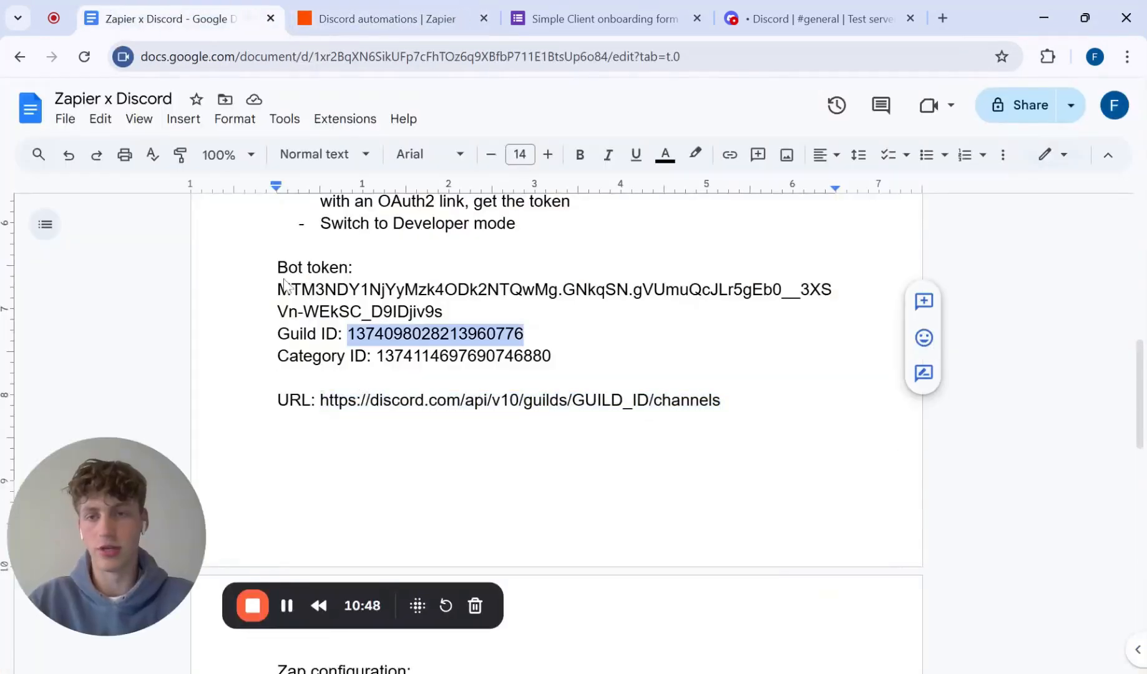
pyautogui.click(373, 23)
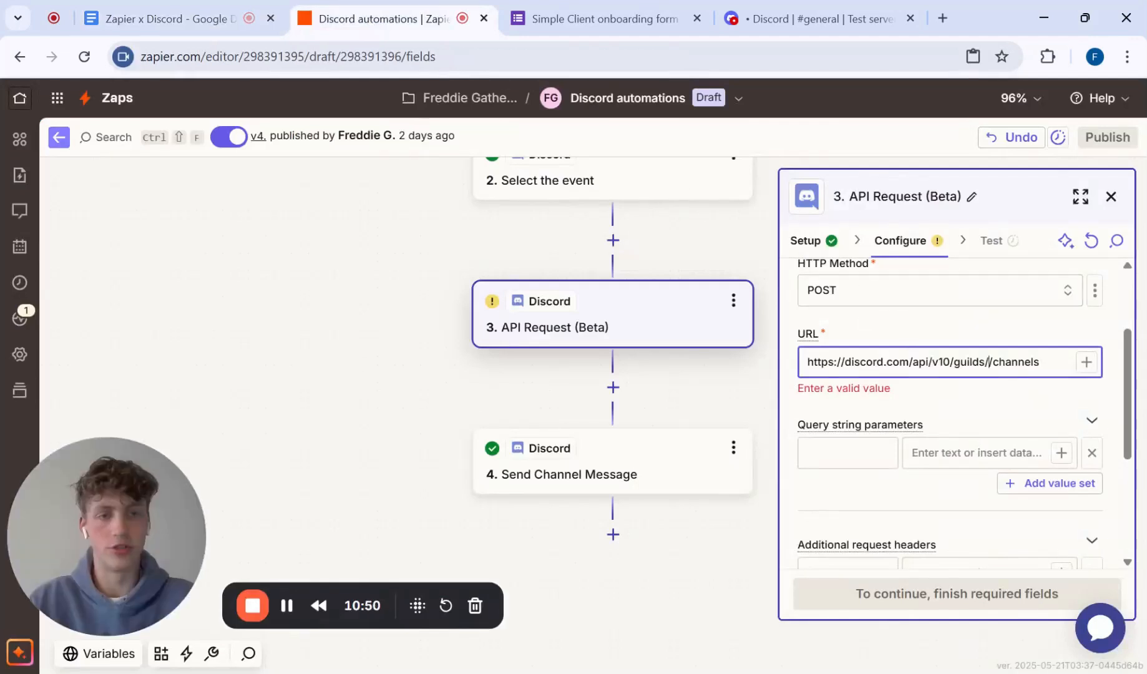
pyautogui.hotkey('ctrl', 'v')
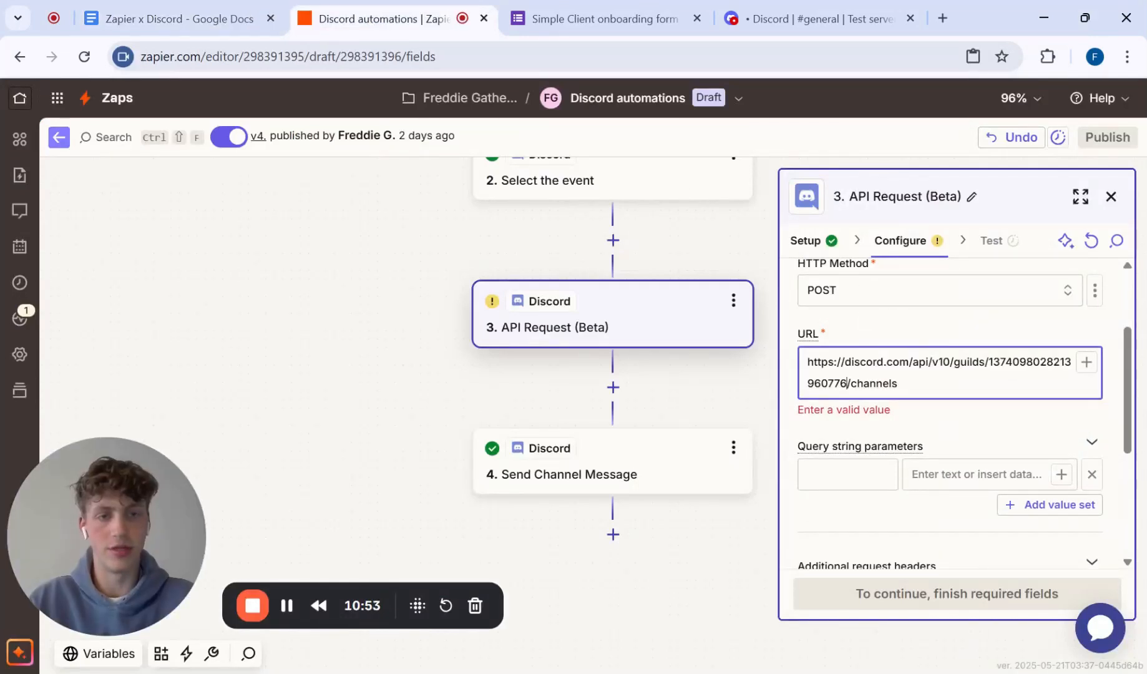
# Step: Copy Authorization from the document's Zap configuration as the name of the first additional request header
pyautogui.scroll(-2, 897, 385)
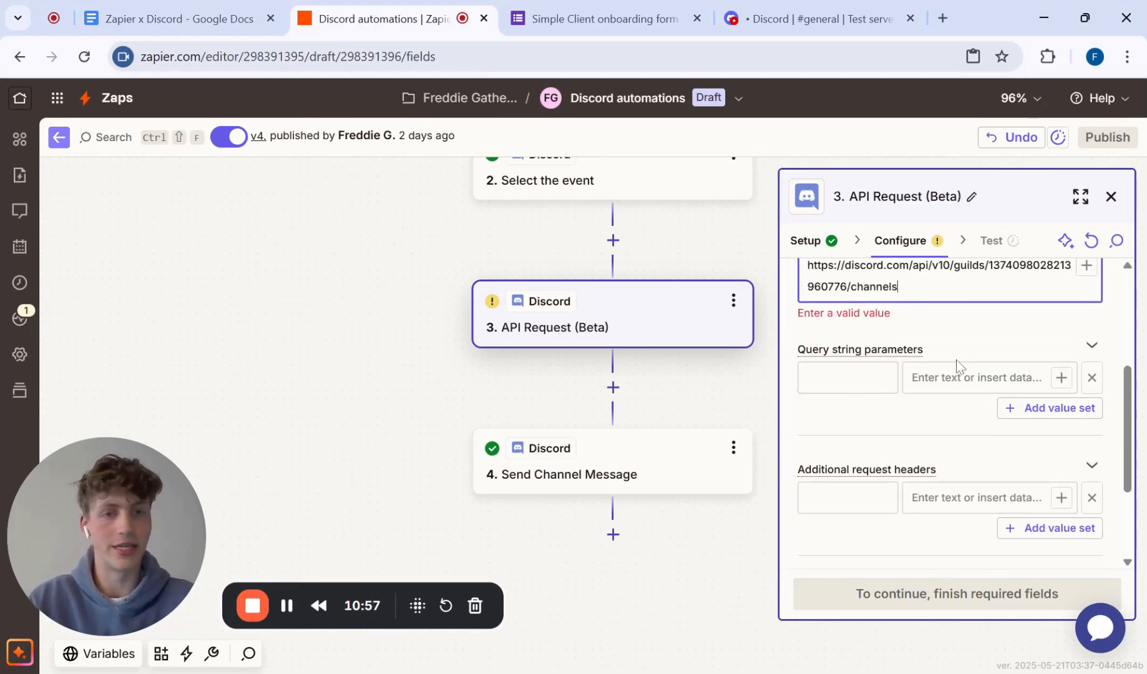
pyautogui.scroll(-3, 957, 365)
pyautogui.click(848, 350)
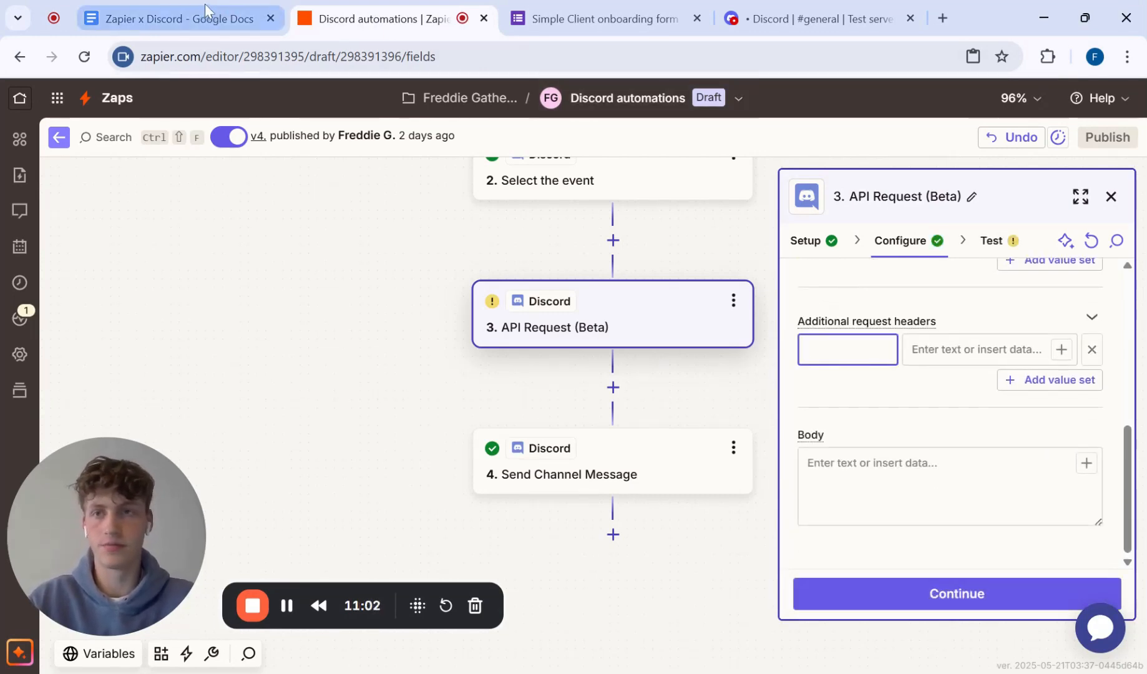
pyautogui.click(206, 14)
pyautogui.moveTo(277, 319); pyautogui.dragTo(375, 318)
pyautogui.hotkey('ctrl', 'c')
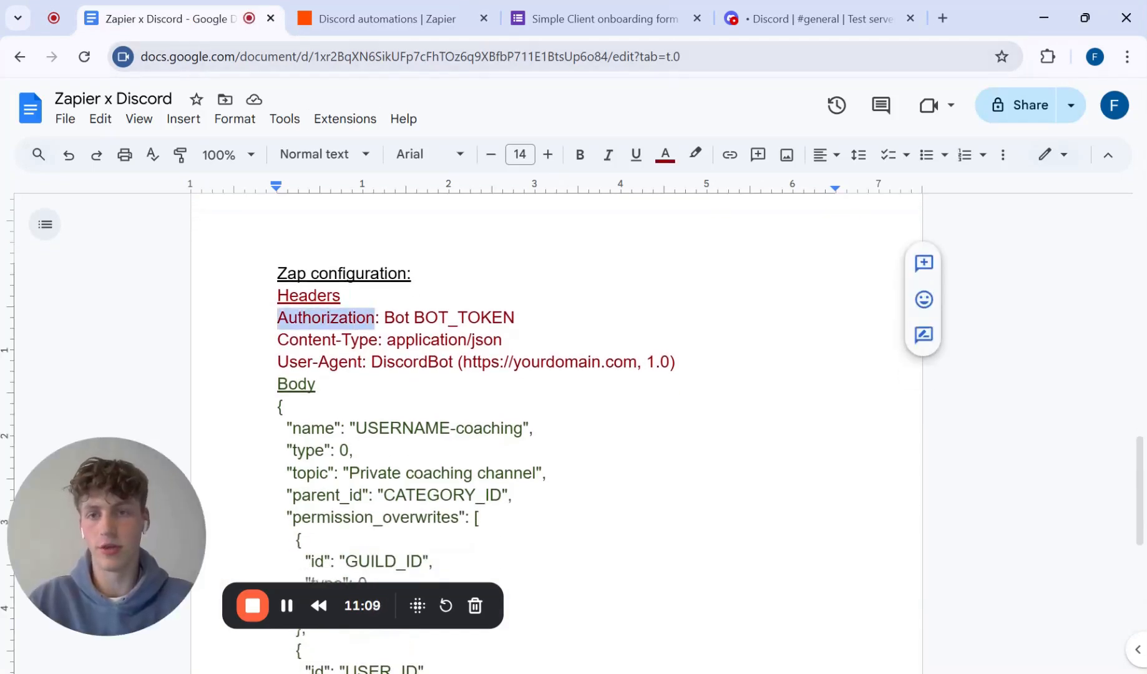
pyautogui.click(375, 19)
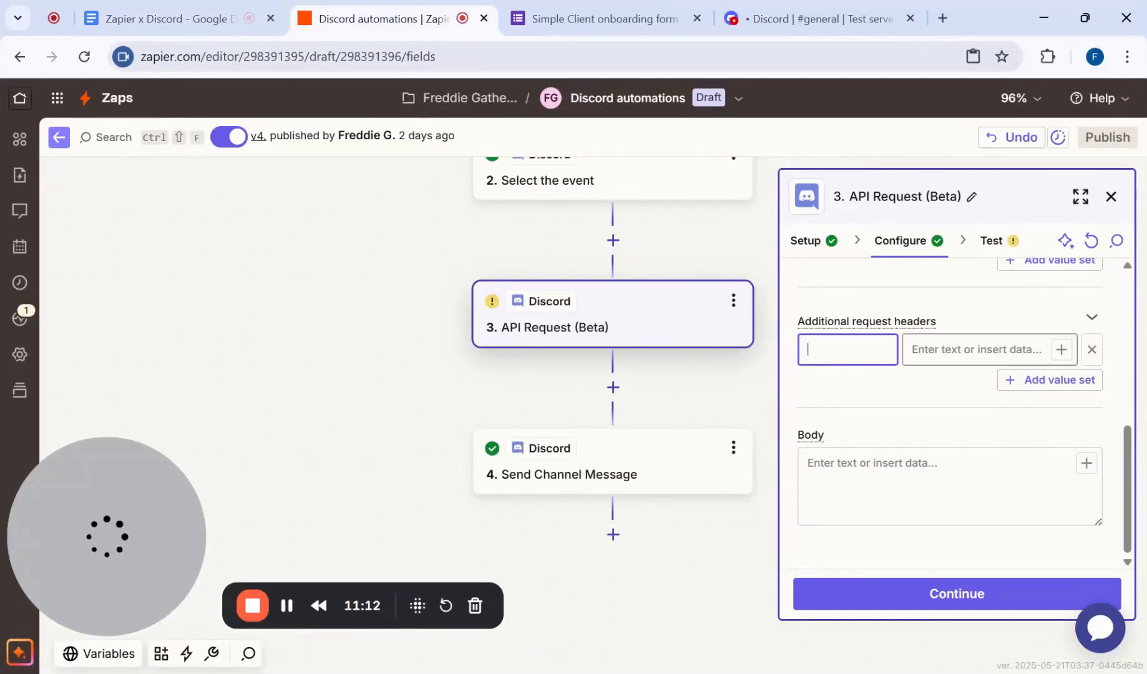
pyautogui.hotkey('ctrl', 'v')
pyautogui.press('Tab')
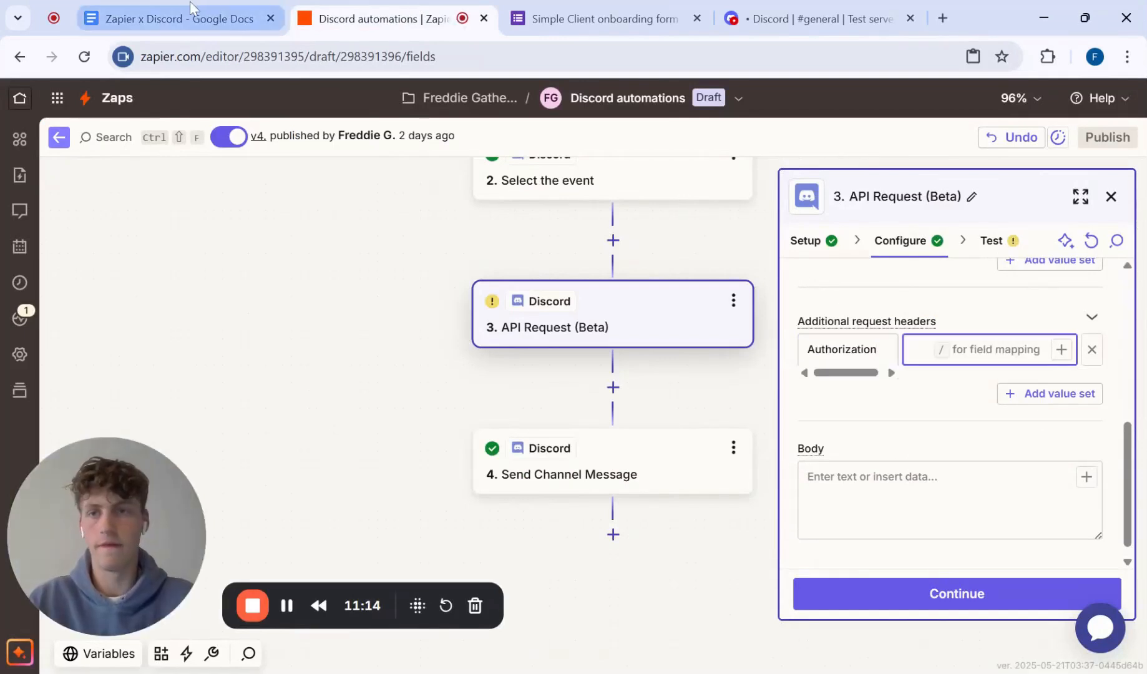
# Step: Copy Bot BOT_TOKEN from the document into the Authorization header's value and remove the BOT_TOKEN placeholder, keeping Bot and the space
pyautogui.click(136, 14)
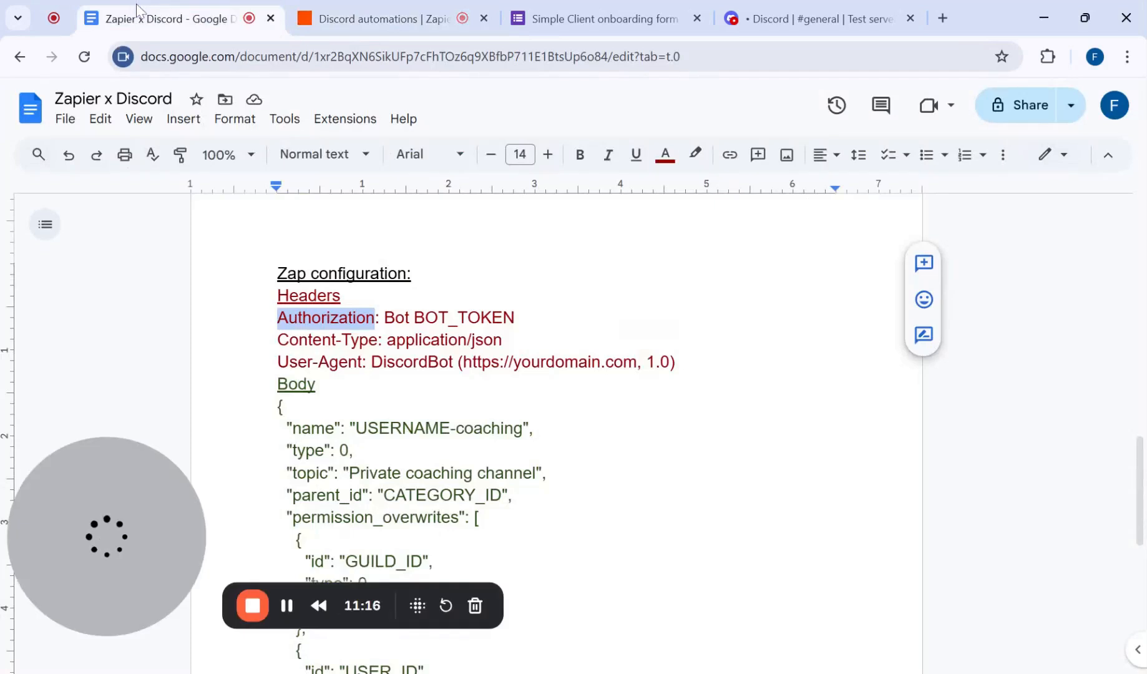
pyautogui.moveTo(384, 318); pyautogui.dragTo(515, 318)
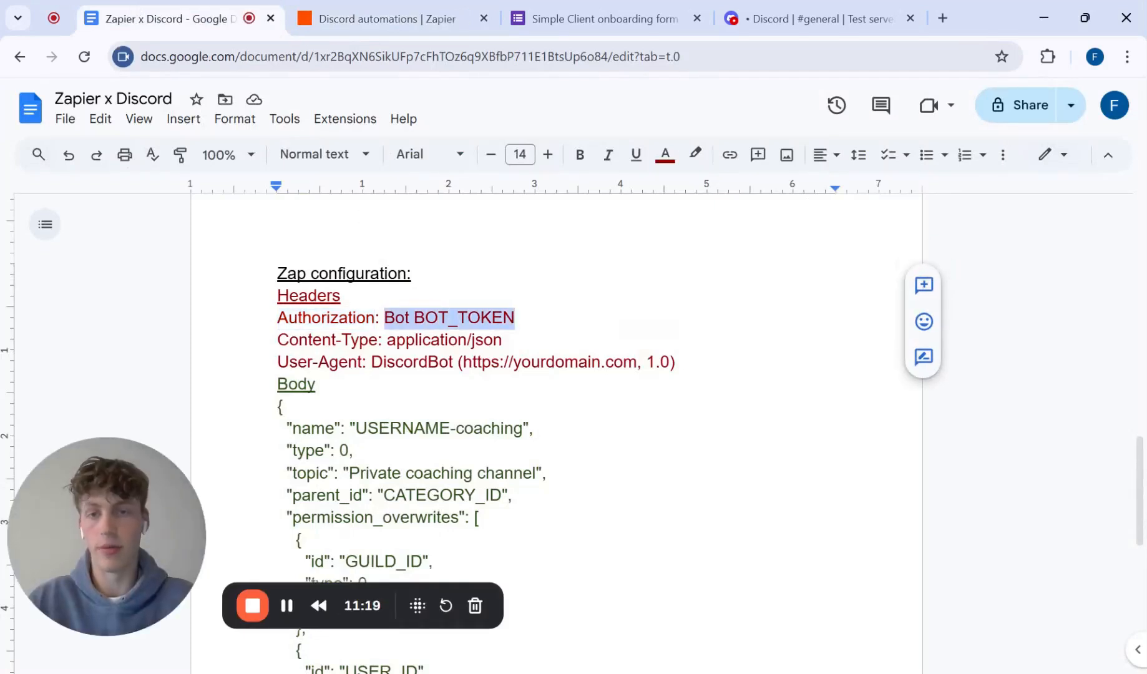
pyautogui.hotkey('ctrl', 'c')
pyautogui.click(378, 11)
pyautogui.hotkey('ctrl', 'v')
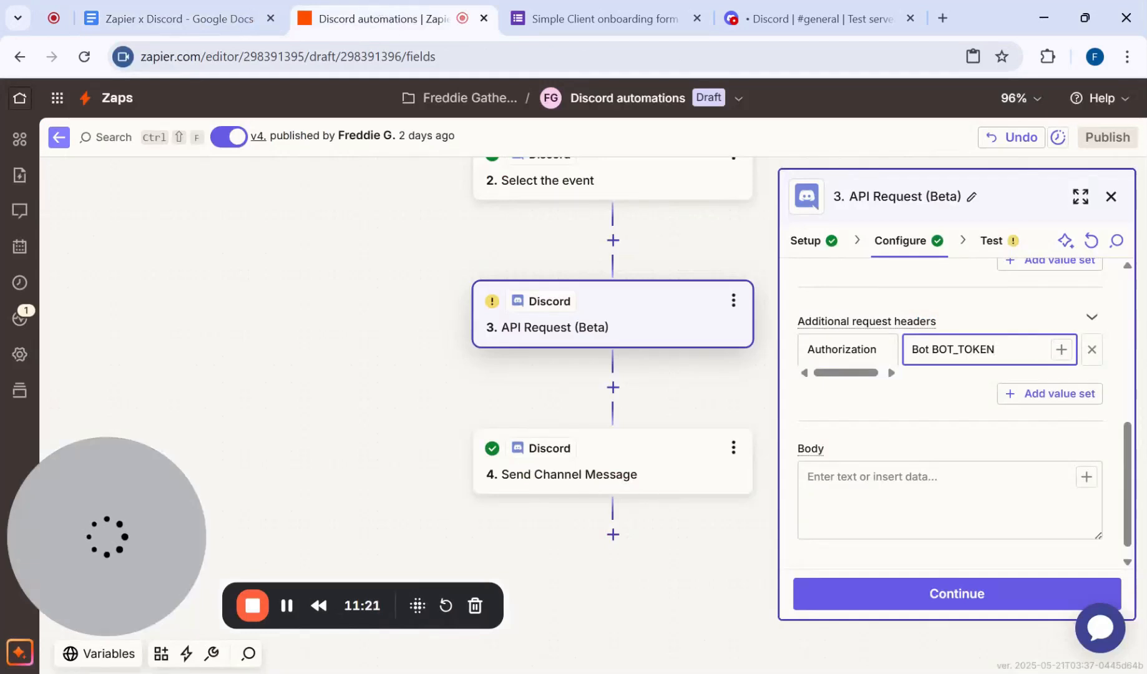
pyautogui.doubleClick(964, 349)
pyautogui.press('BackSpace')
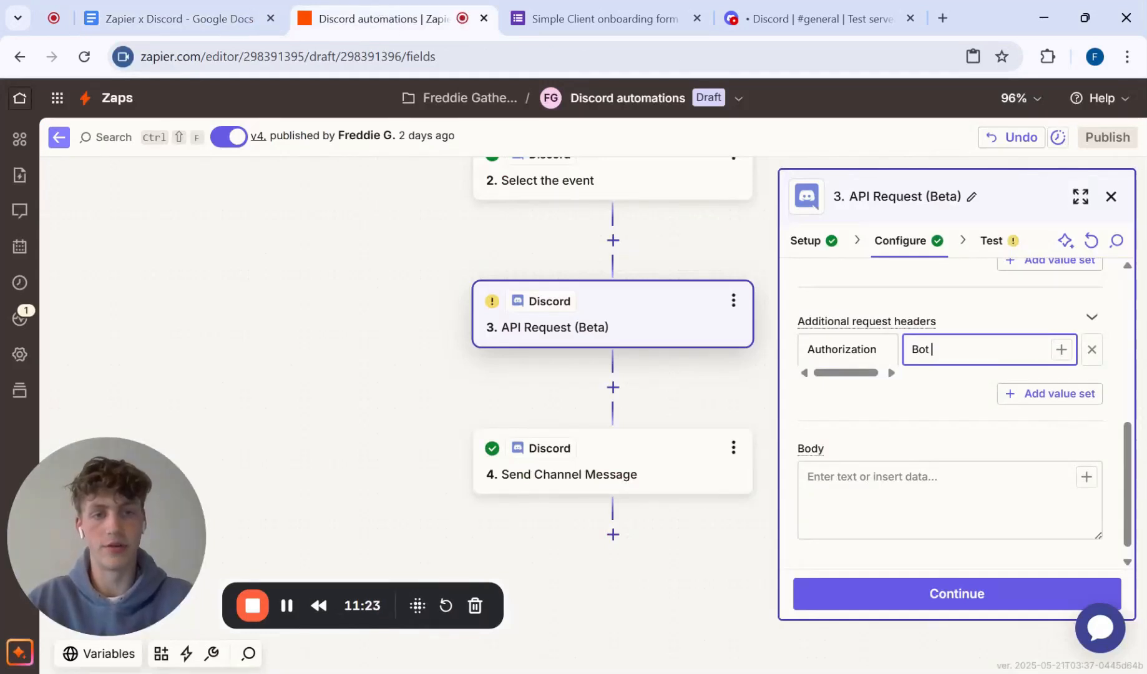
# Step: Copy the bot token from the document and paste it after Bot in the Authorization header's value
pyautogui.click(112, 9)
pyautogui.scroll(-10, 562, 375)
pyautogui.scroll(1, 561, 374)
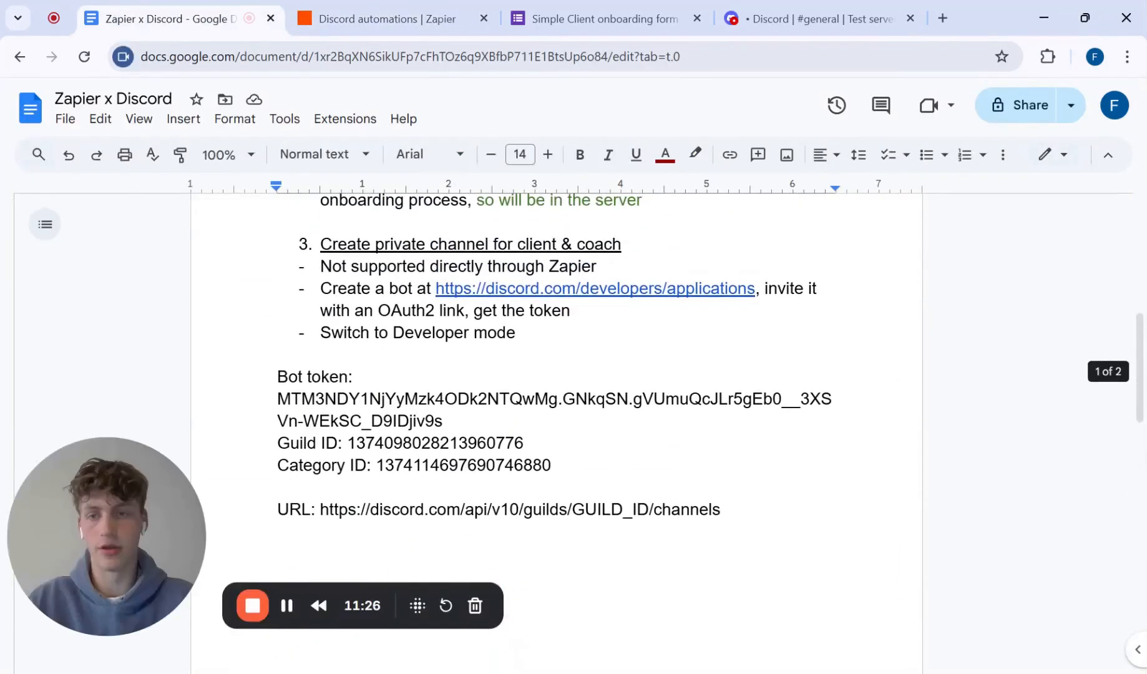
pyautogui.moveTo(277, 399); pyautogui.dragTo(442, 421)
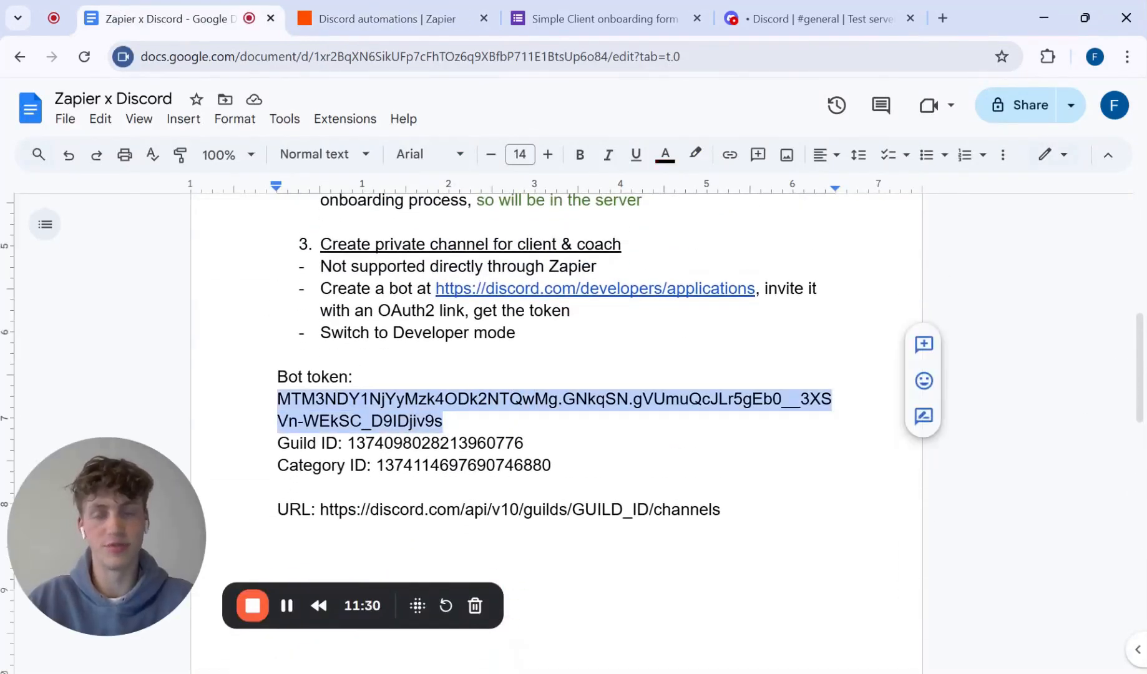
pyautogui.click(374, 18)
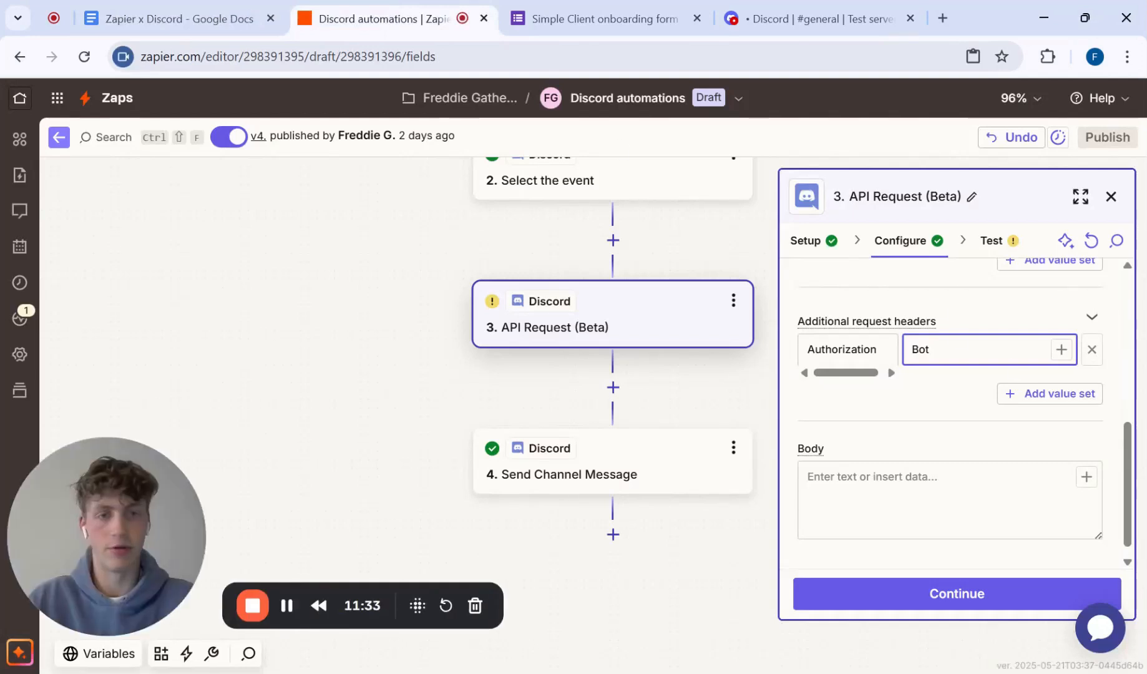
pyautogui.hotkey('ctrl', 'v')
pyautogui.scroll(-2, 1067, 318)
pyautogui.scroll(1, 1067, 318)
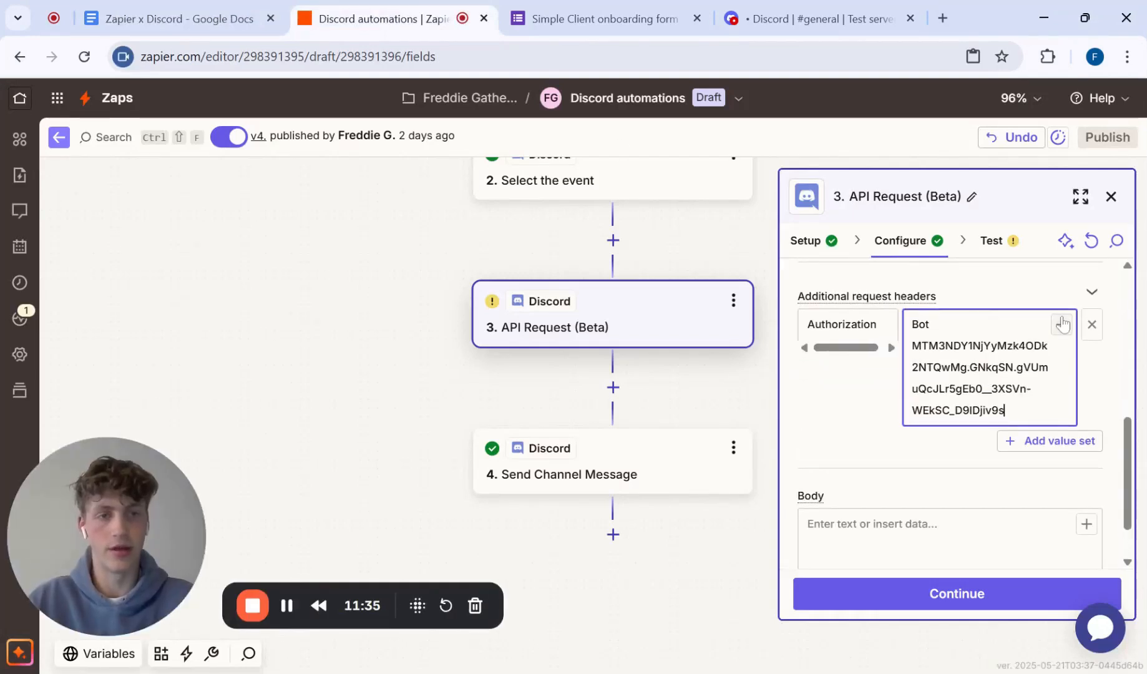
# Step: Add a second additional request header and name it Content-Type, copied from the document
pyautogui.click(1053, 441)
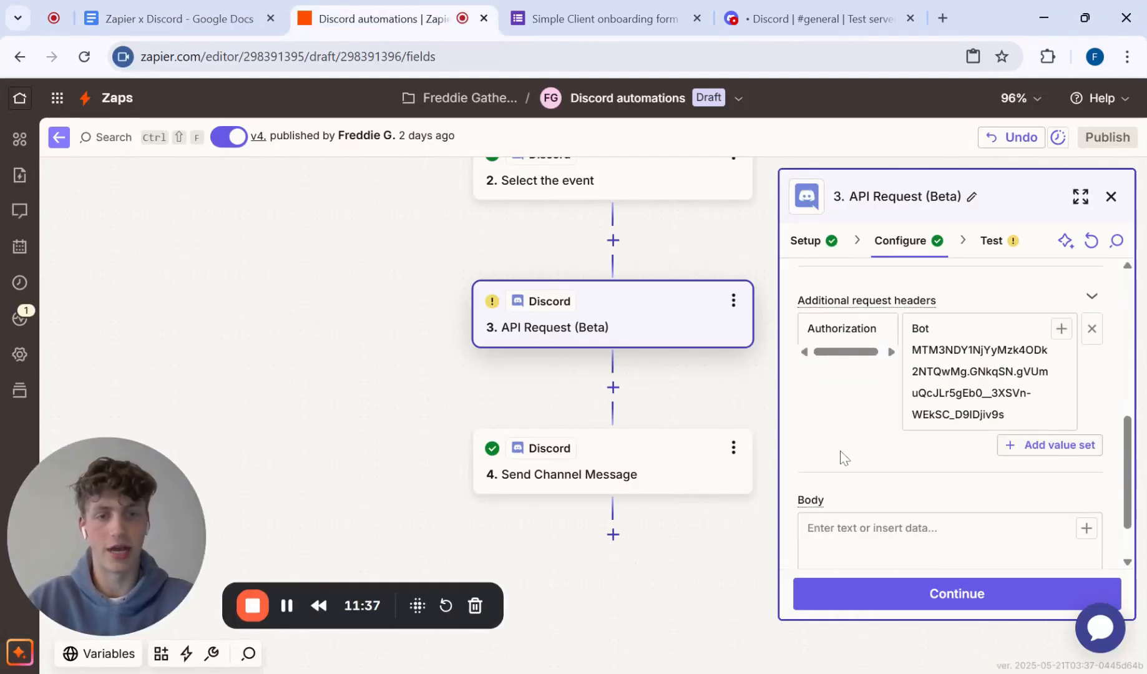
pyautogui.click(168, 19)
pyautogui.moveTo(277, 362); pyautogui.dragTo(378, 363)
pyautogui.hotkey('ctrl', 'c')
pyautogui.click(387, 19)
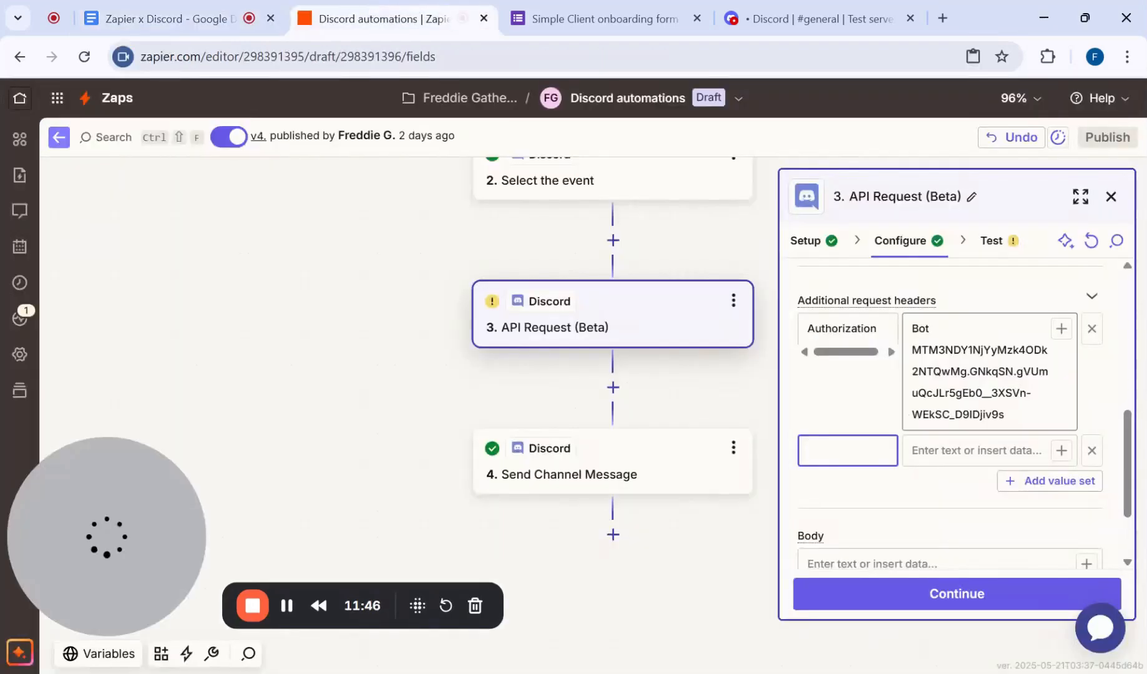
pyautogui.hotkey('ctrl', 'v')
pyautogui.press('Tab')
# Step: Copy application/json from the document into the Content-Type header's value
pyautogui.click(125, 18)
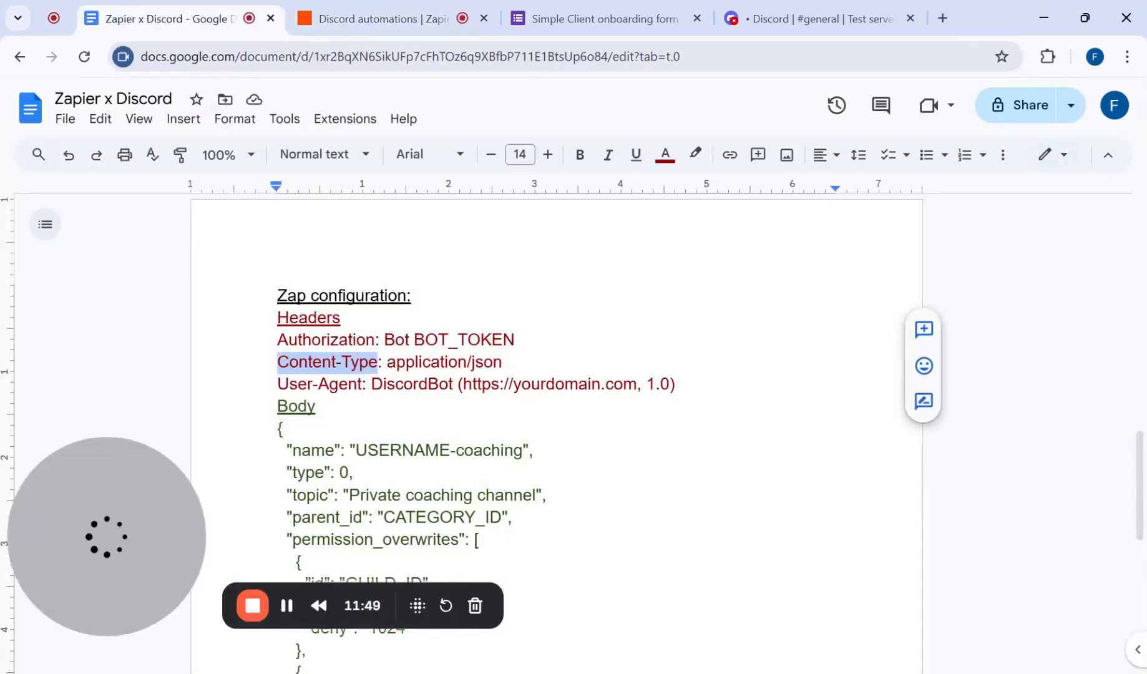
pyautogui.moveTo(386, 362); pyautogui.dragTo(502, 361)
pyautogui.hotkey('ctrl', 'c')
pyautogui.click(375, 18)
pyautogui.hotkey('ctrl', 'v')
# Step: Add a third additional request header and name it User-Agent, copied from the document
pyautogui.click(1065, 502)
pyautogui.scroll(-3, 957, 480)
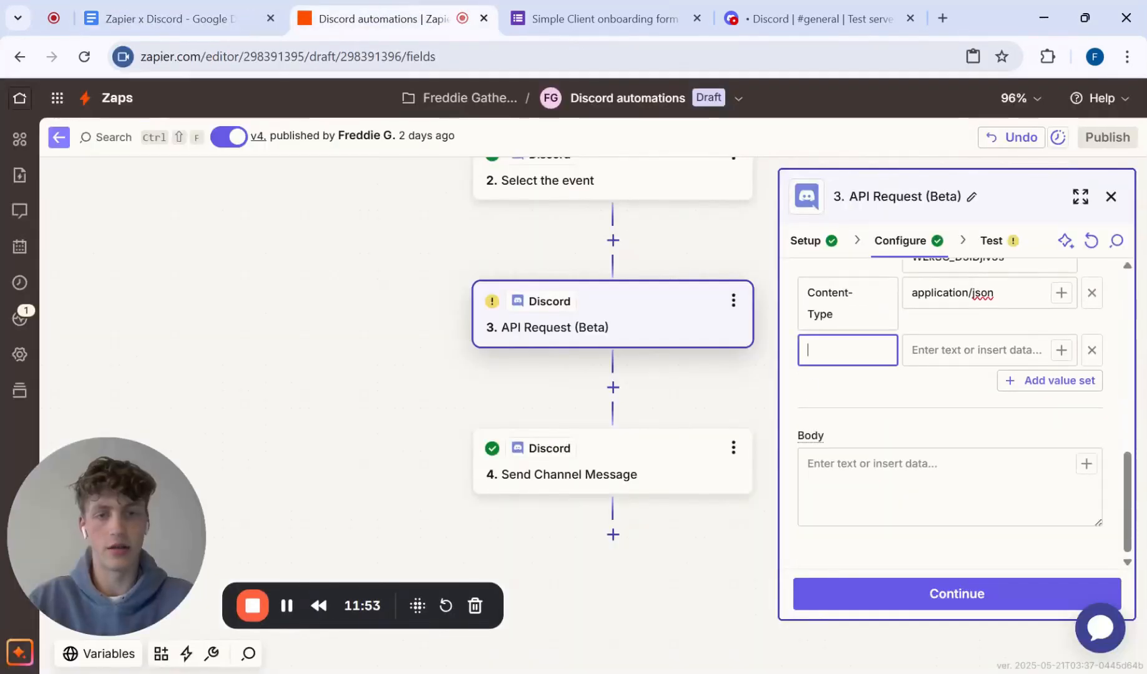
pyautogui.click(62, 8)
pyautogui.click(125, 17)
pyautogui.moveTo(277, 325); pyautogui.dragTo(367, 325)
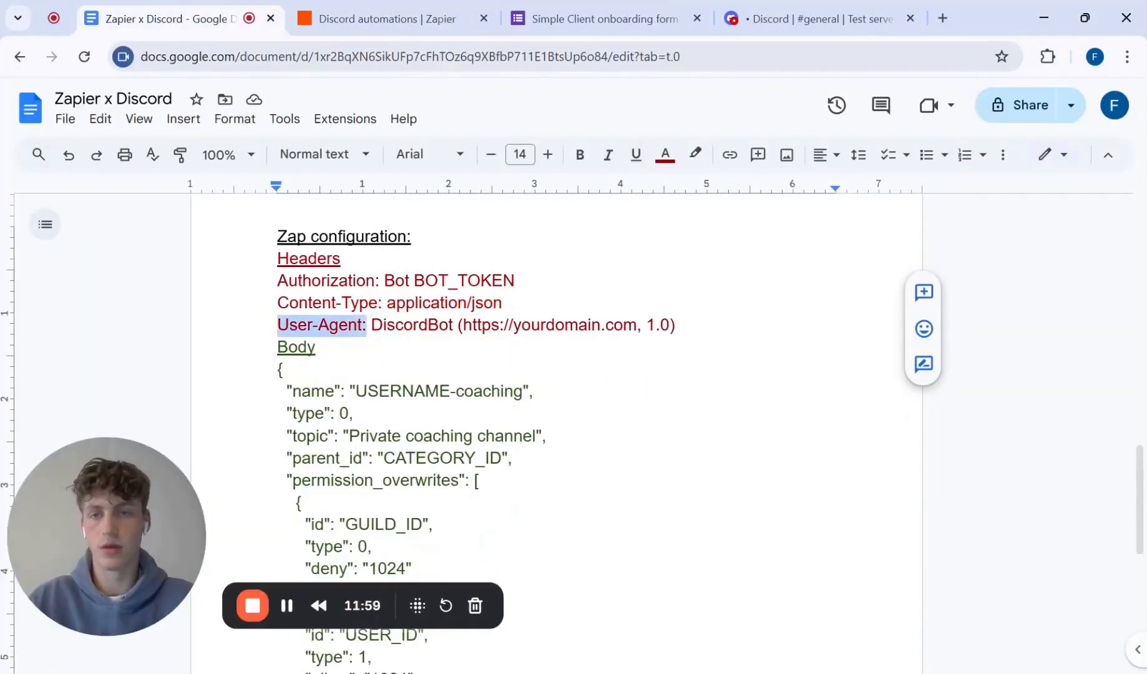
pyautogui.hotkey('ctrl', 'c')
pyautogui.click(359, 13)
pyautogui.hotkey('ctrl', 'v')
pyautogui.click(936, 349)
pyautogui.click(186, 17)
pyautogui.moveTo(371, 324); pyautogui.dragTo(669, 324)
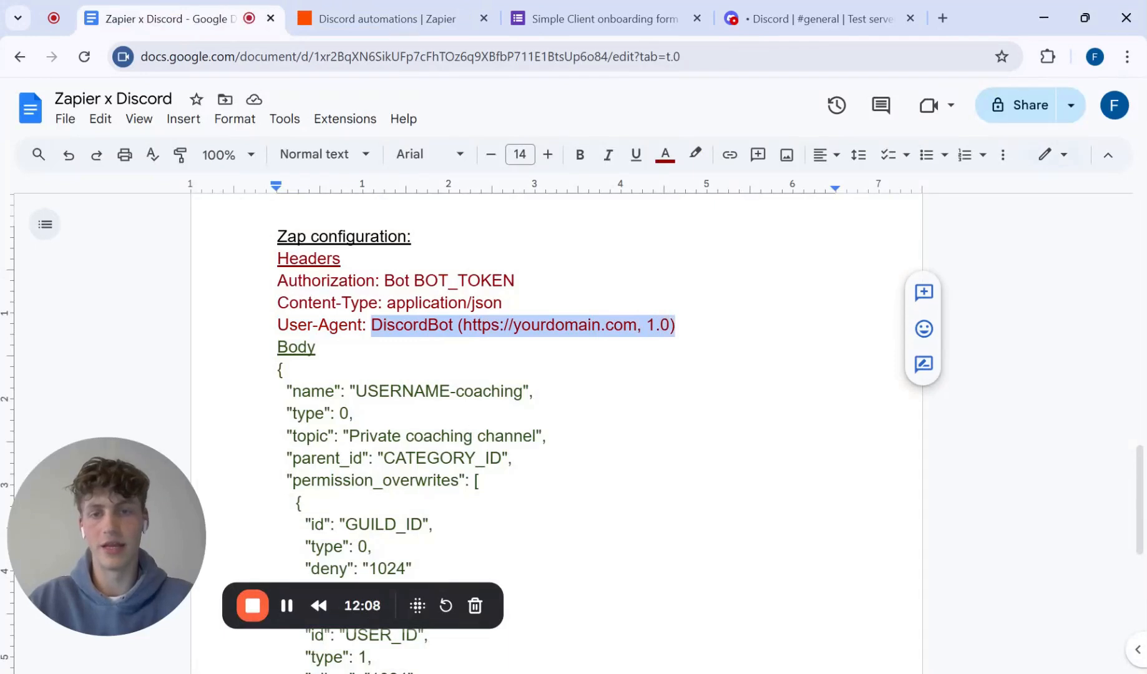
pyautogui.hotkey('ctrl', 'c')
pyautogui.click(358, 19)
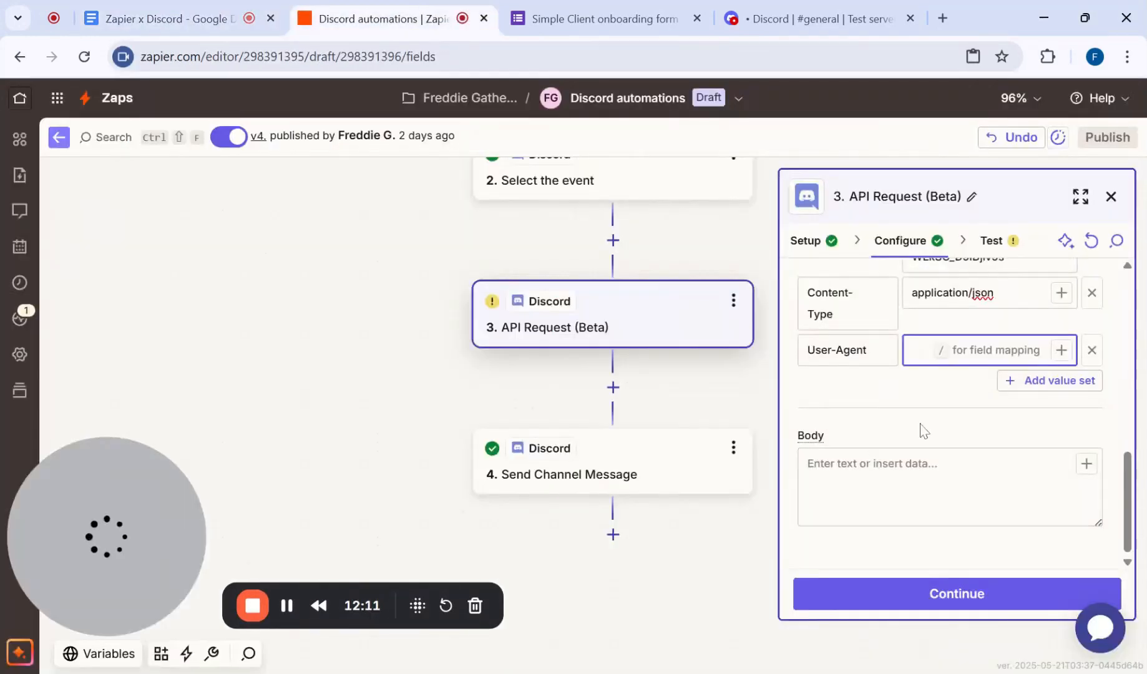
pyautogui.hotkey('ctrl', 'v')
# Step: Copy the whole JSON template under Body in the document into the API request's Body field
pyautogui.click(902, 488)
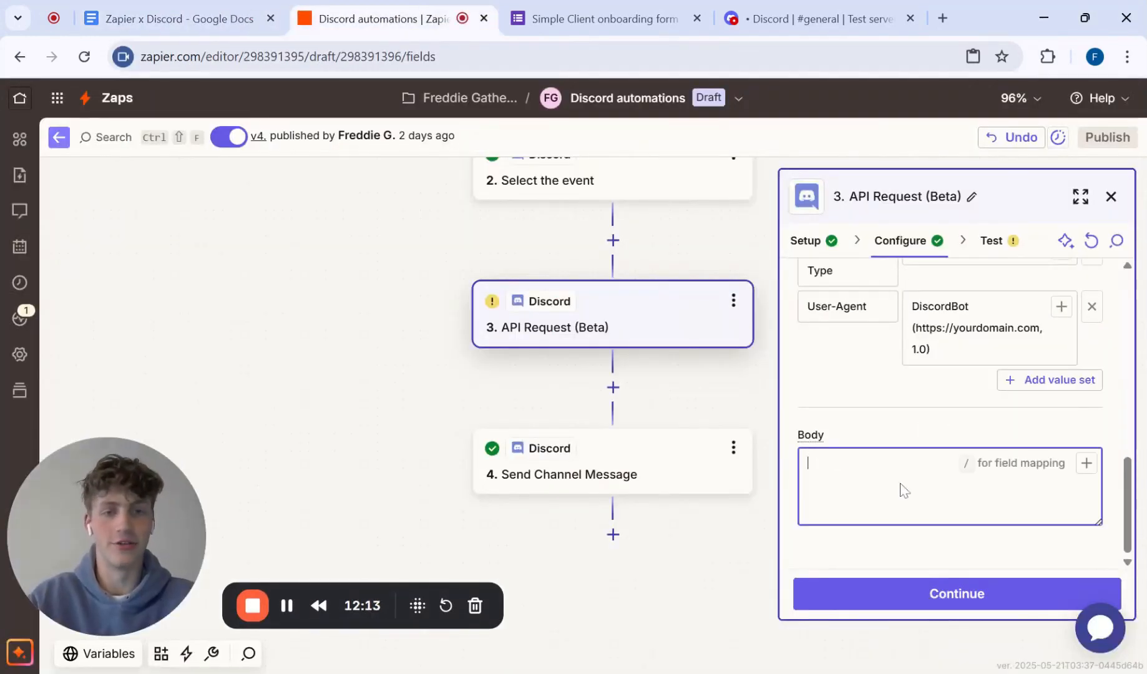
pyautogui.click(271, 8)
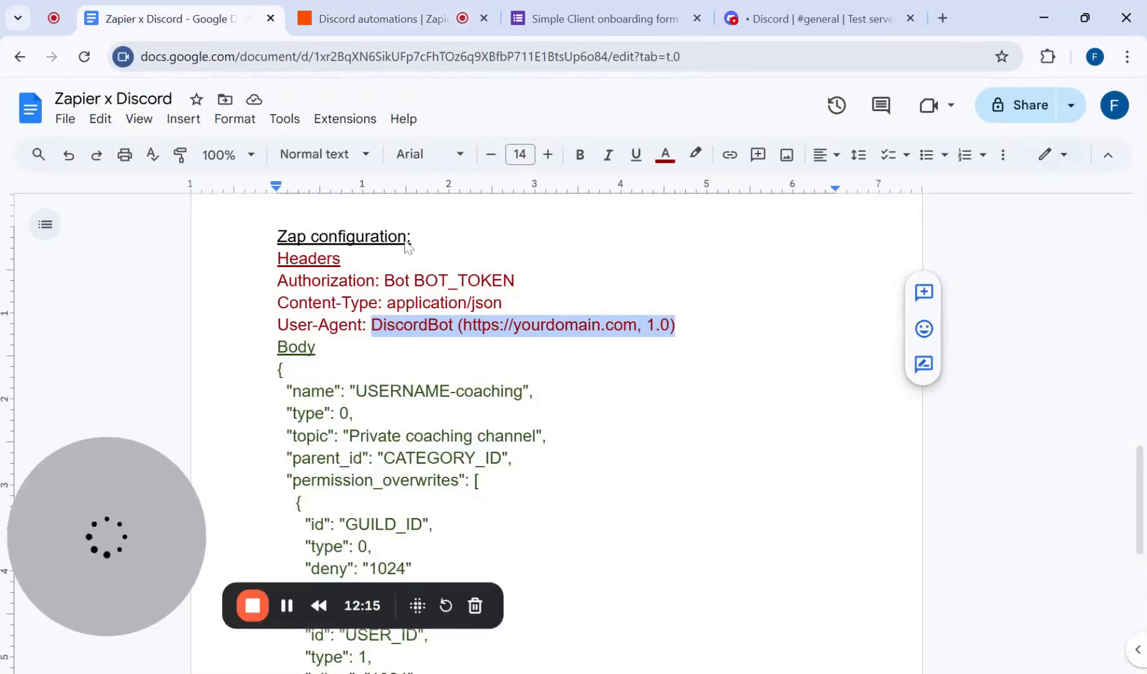
pyautogui.scroll(-3, 555, 374)
pyautogui.moveTo(277, 215); pyautogui.dragTo(298, 569)
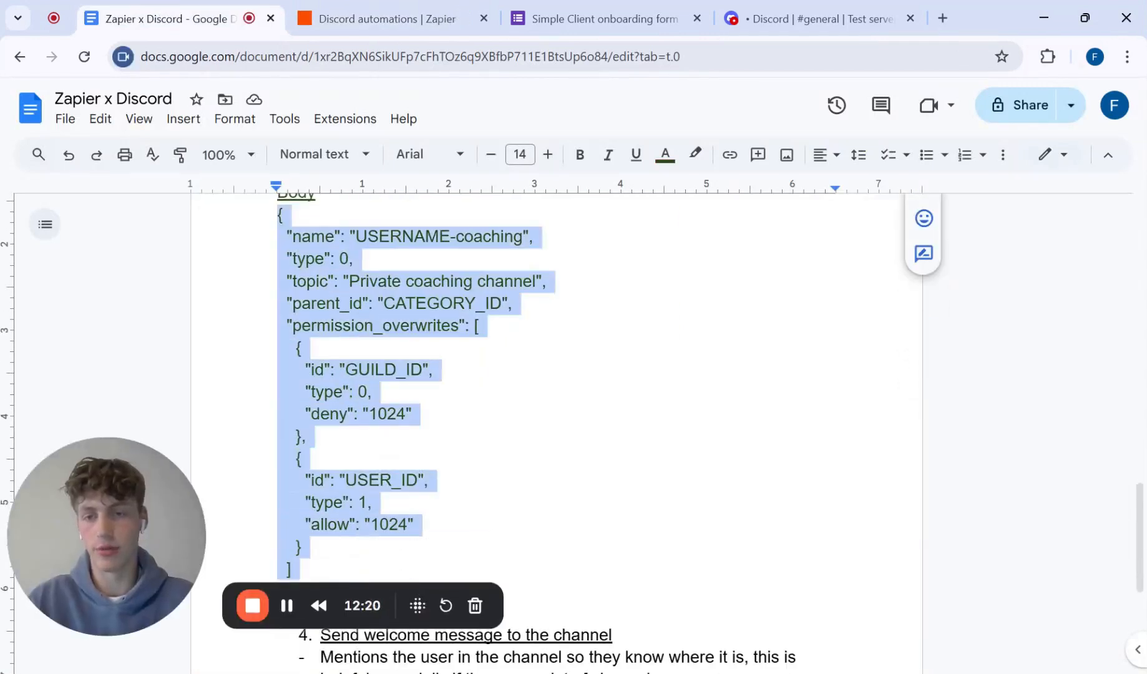
pyautogui.scroll(-2, 298, 569)
pyautogui.moveTo(285, 431); pyautogui.dragTo(281, 299)
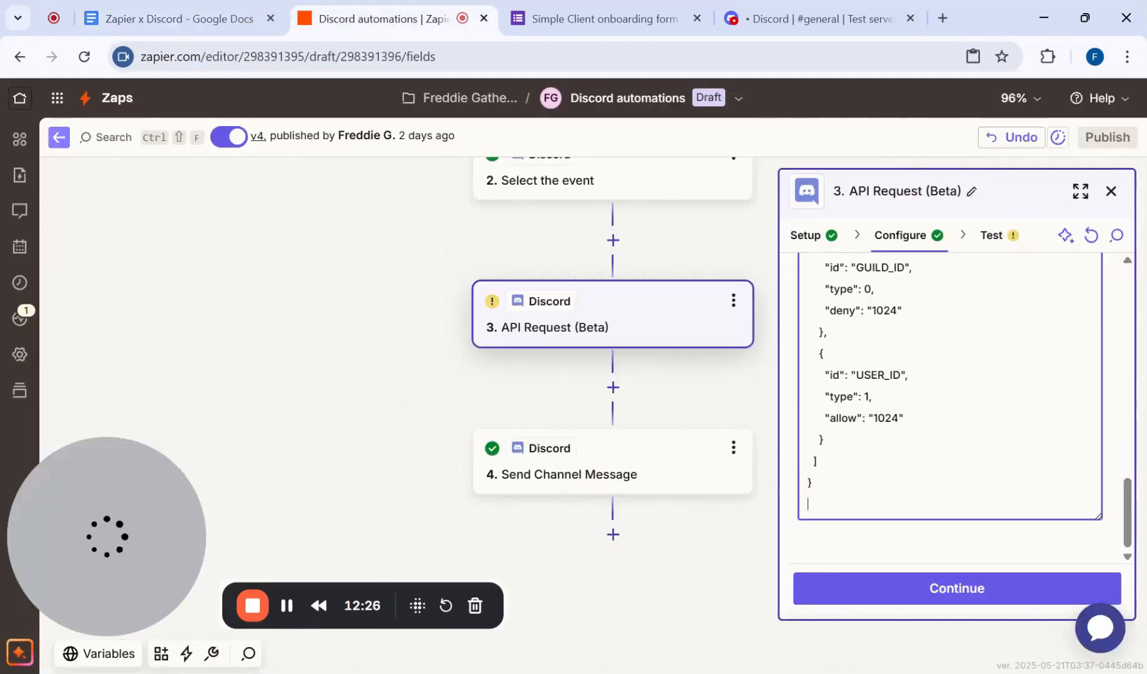
pyautogui.scroll(5, 955, 405)
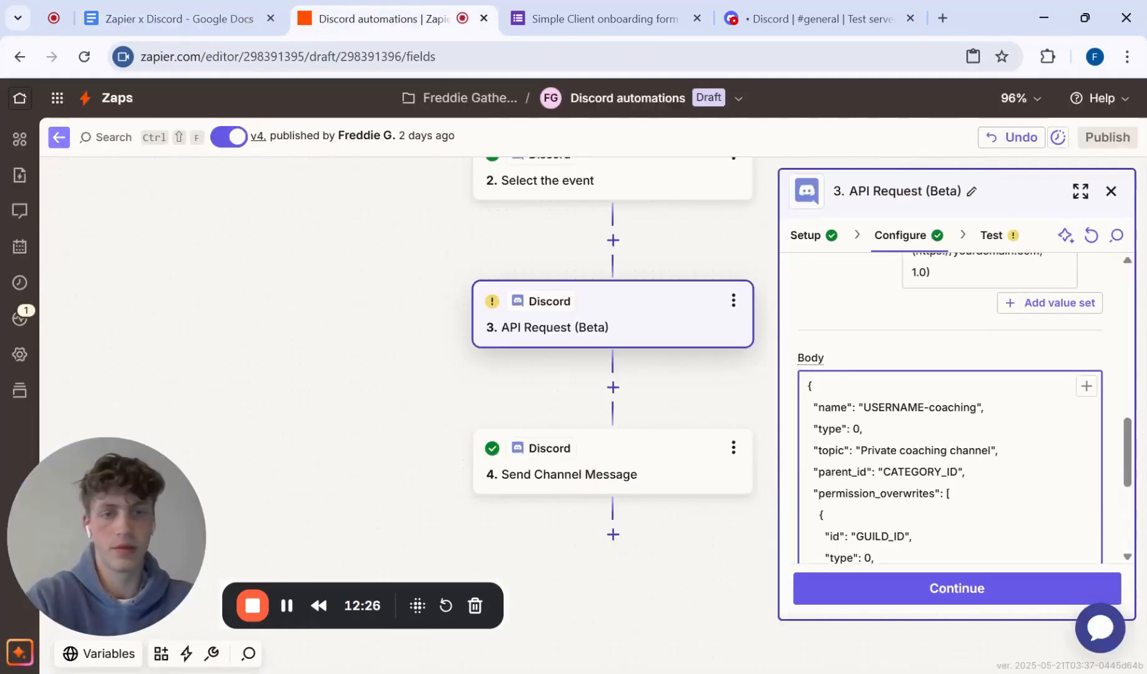
# Step: Replace the USERNAME placeholder in the Body's name value with the Discord Username field from the Google Forms response, keeping the -coaching suffix
pyautogui.scroll(-3, 964, 316)
pyautogui.doubleClick(892, 317)
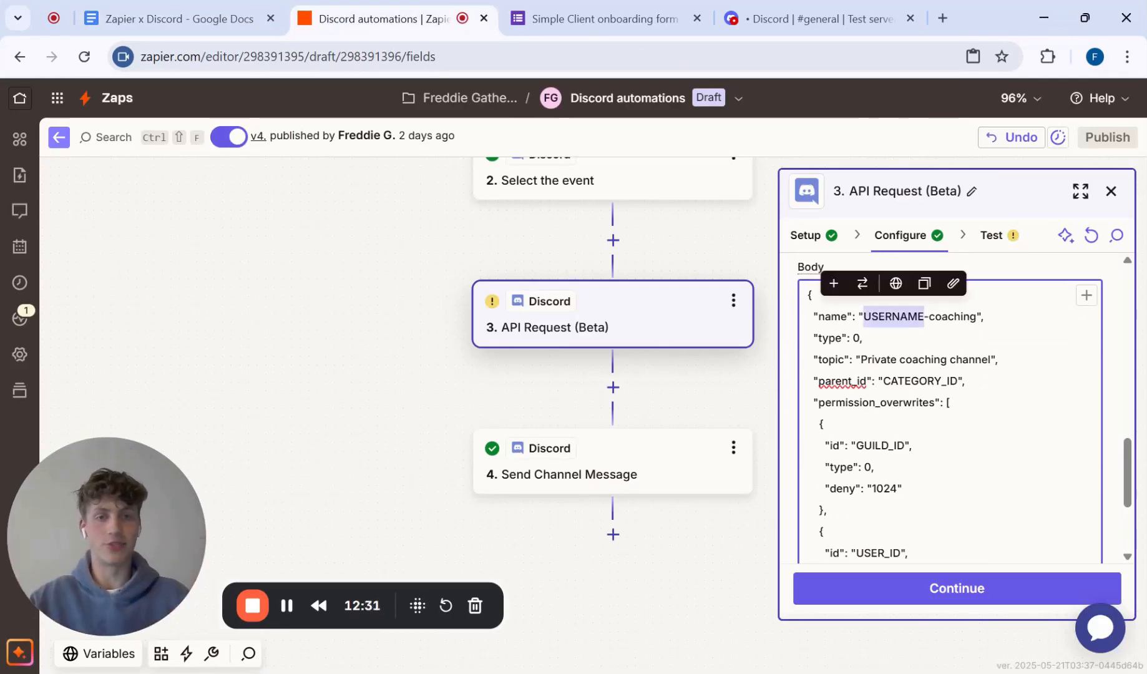
pyautogui.press('BackSpace')
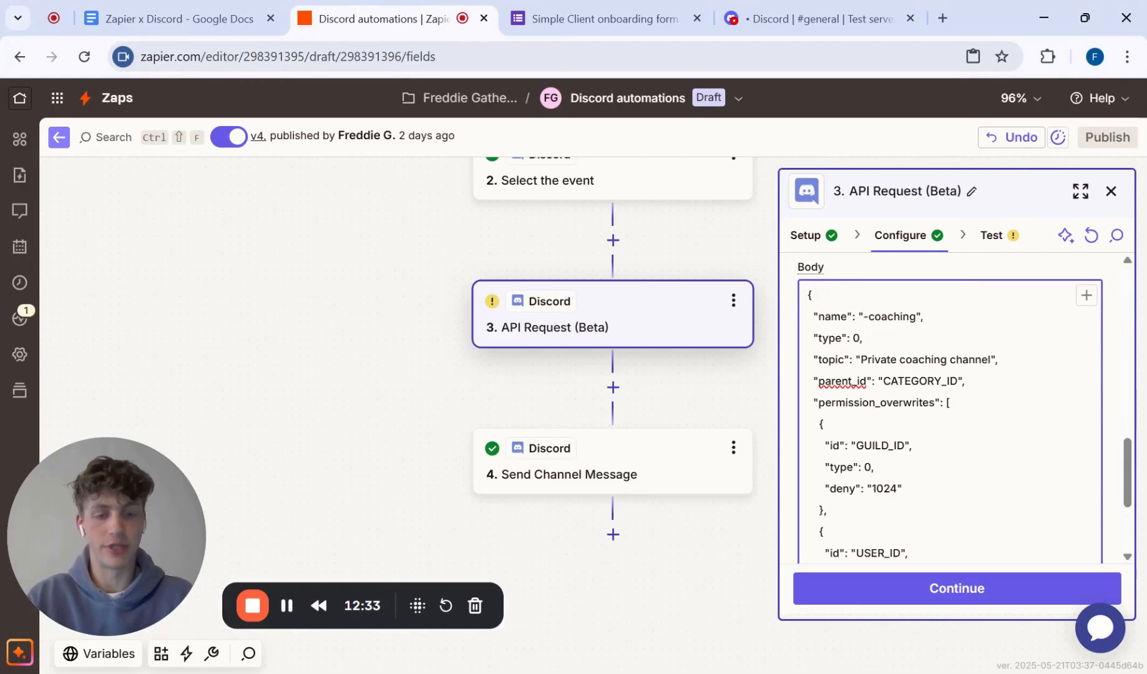
pyautogui.click(1087, 296)
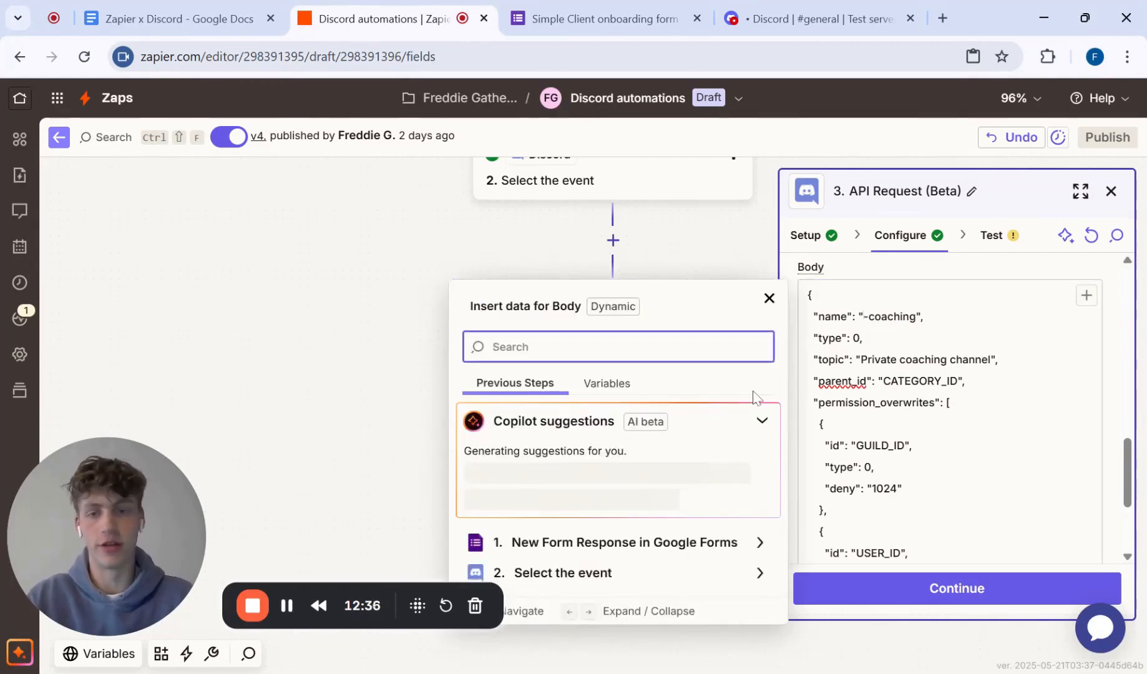
pyautogui.click(581, 543)
pyautogui.scroll(-3, 717, 537)
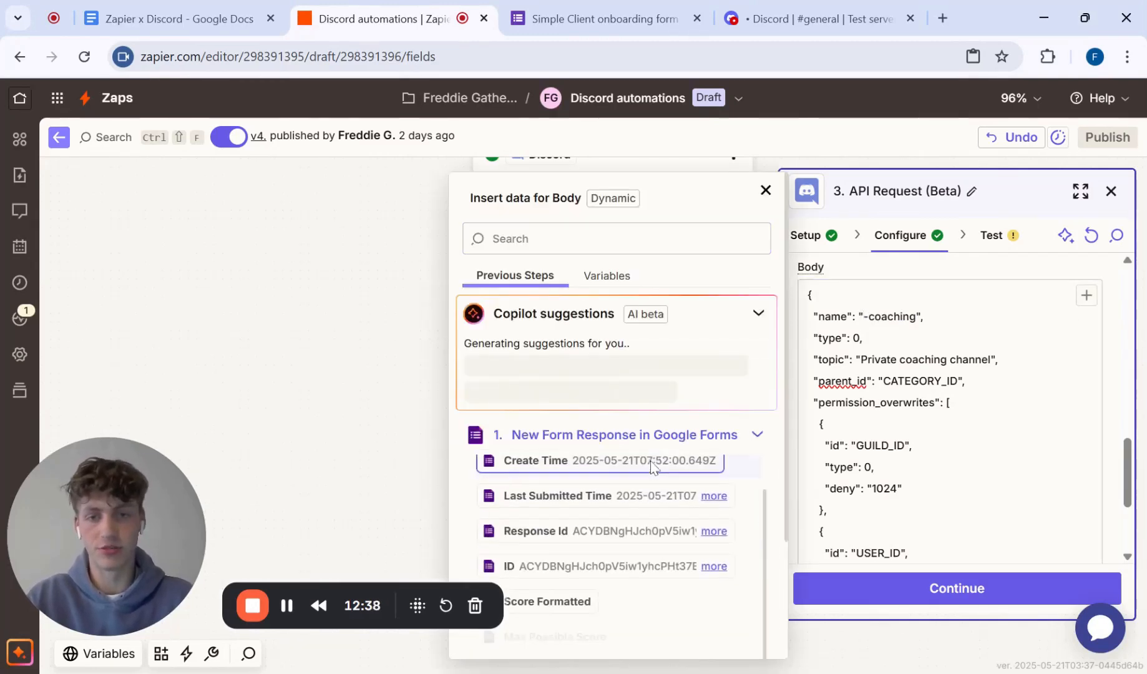
pyautogui.scroll(-1, 660, 421)
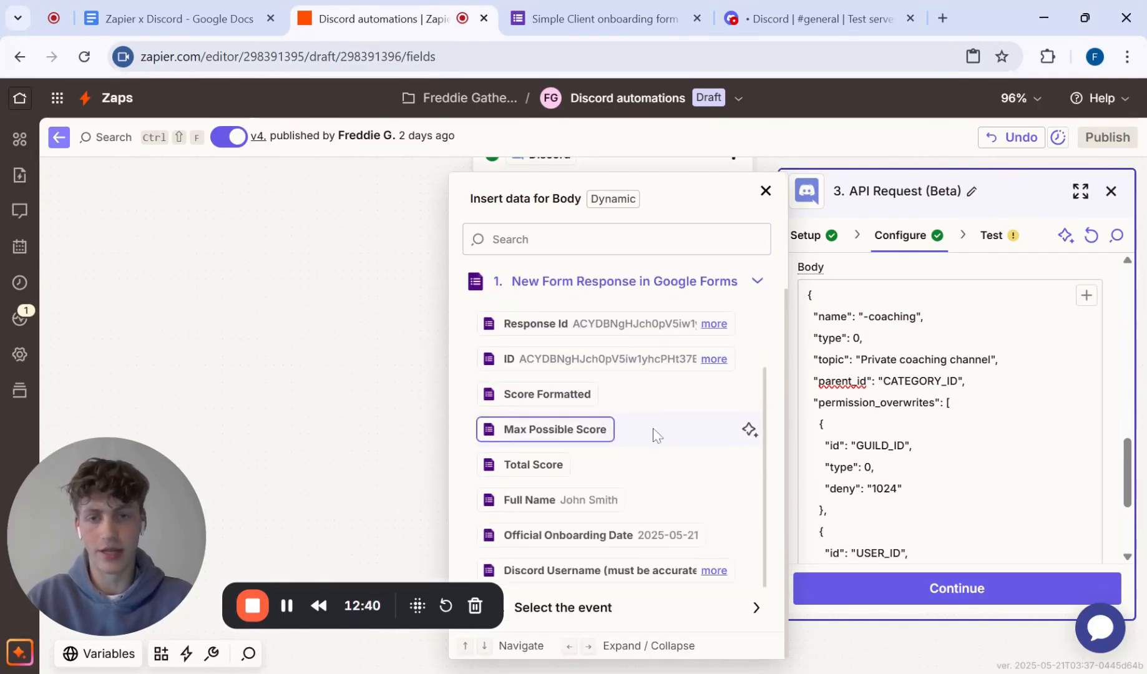
pyautogui.moveTo(716, 580); pyautogui.dragTo(742, 355)
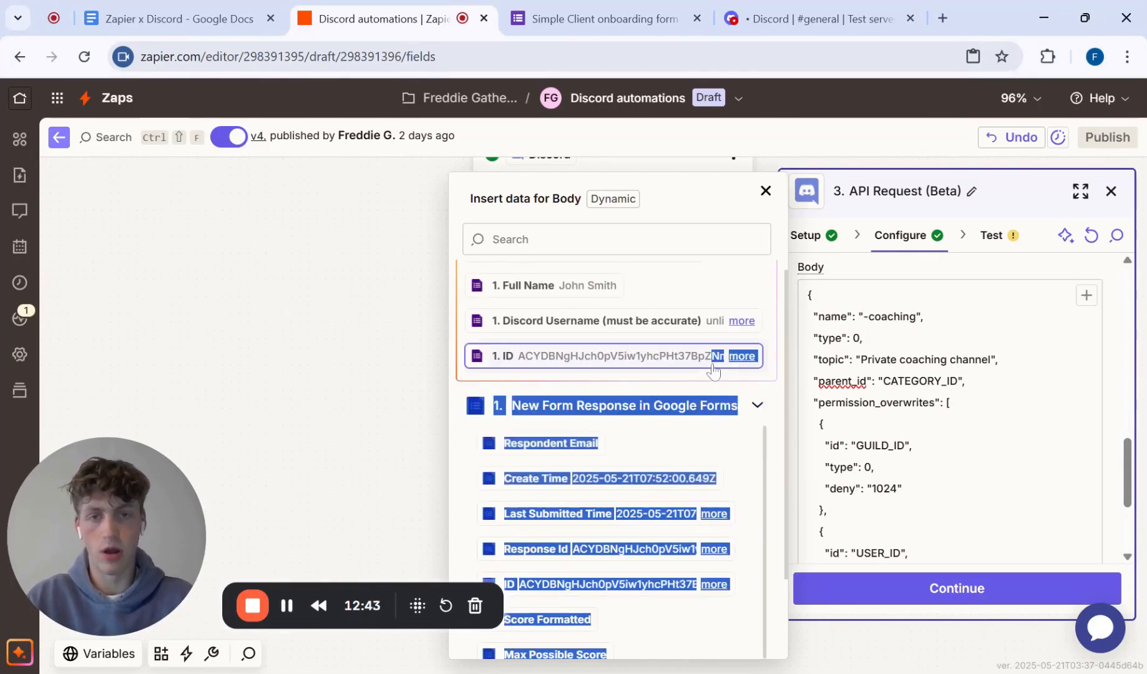
pyautogui.scroll(-1, 749, 462)
pyautogui.scroll(-3, 655, 541)
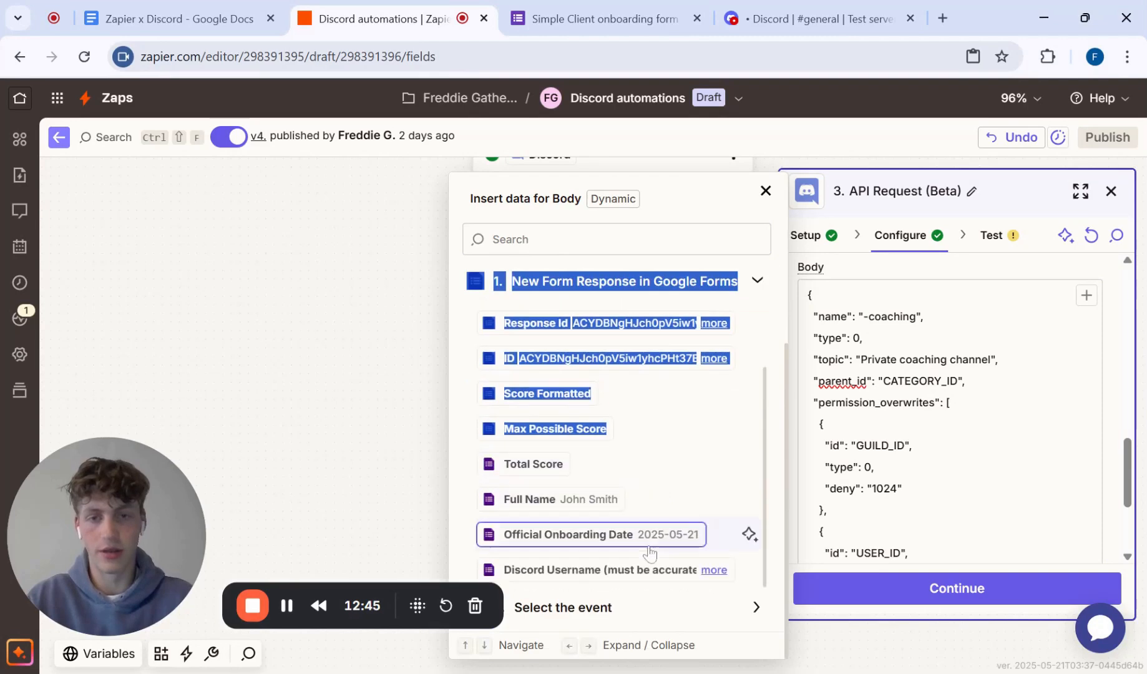
pyautogui.click(712, 570)
pyautogui.scroll(-1, 649, 519)
pyautogui.click(610, 557)
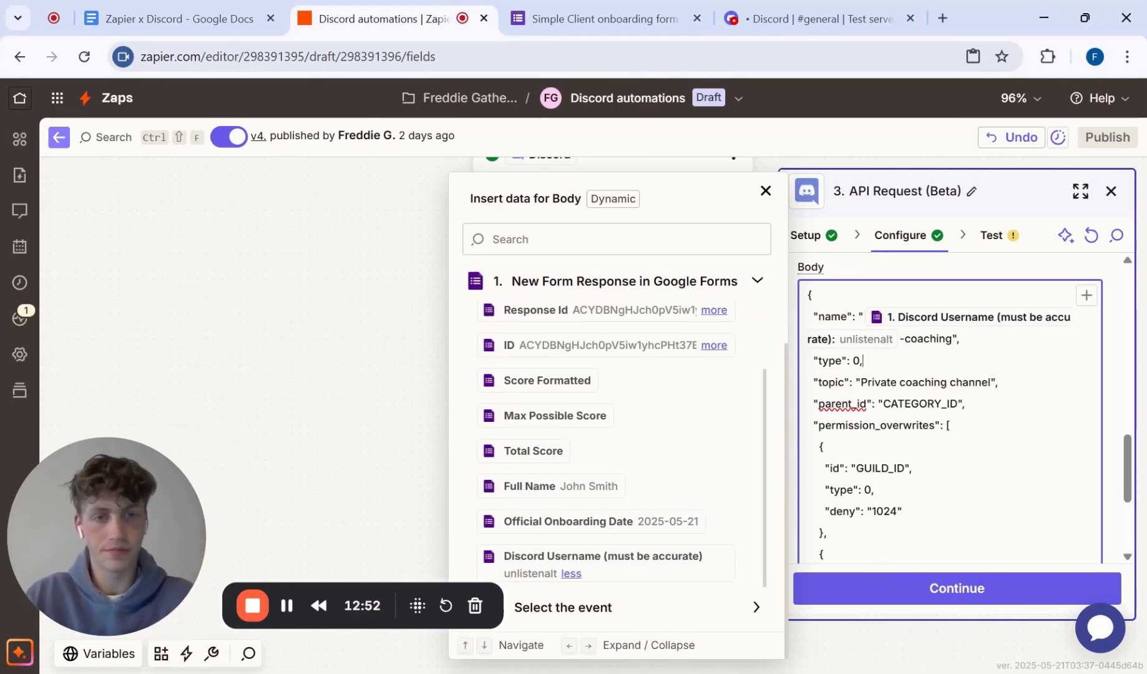
# Step: Replace the CATEGORY_ID placeholder in the Body's parent_id with the category ID copied from the Zapier x Discord document
pyautogui.scroll(-1, 949, 412)
pyautogui.scroll(-1, 950, 406)
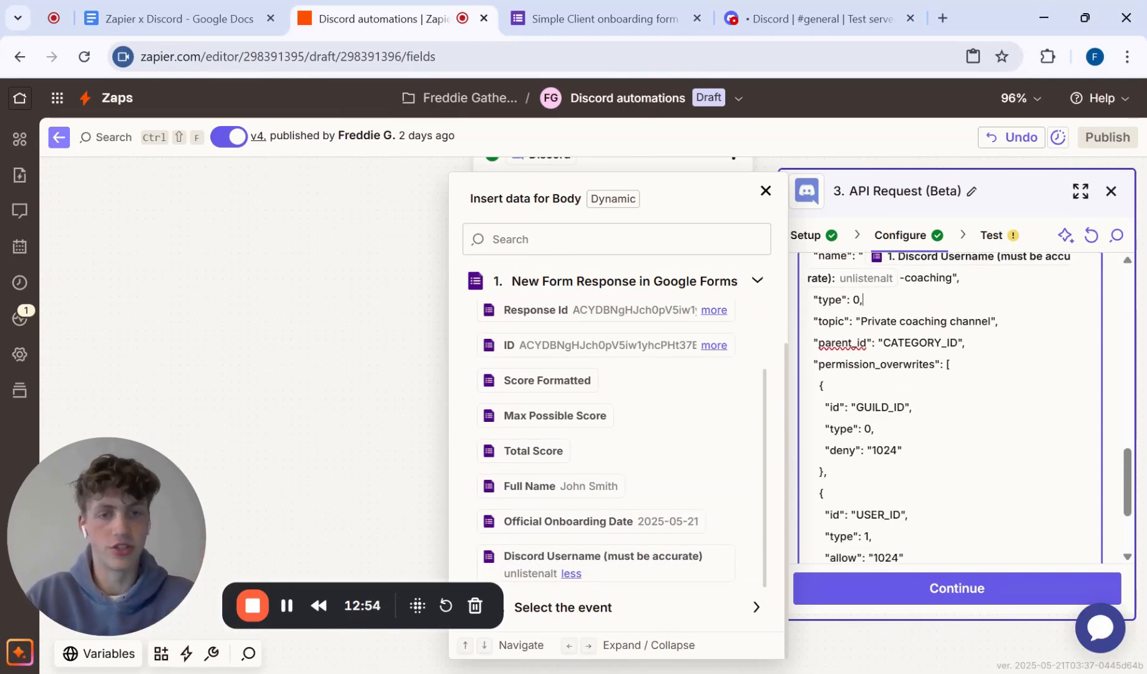
pyautogui.doubleClick(919, 342)
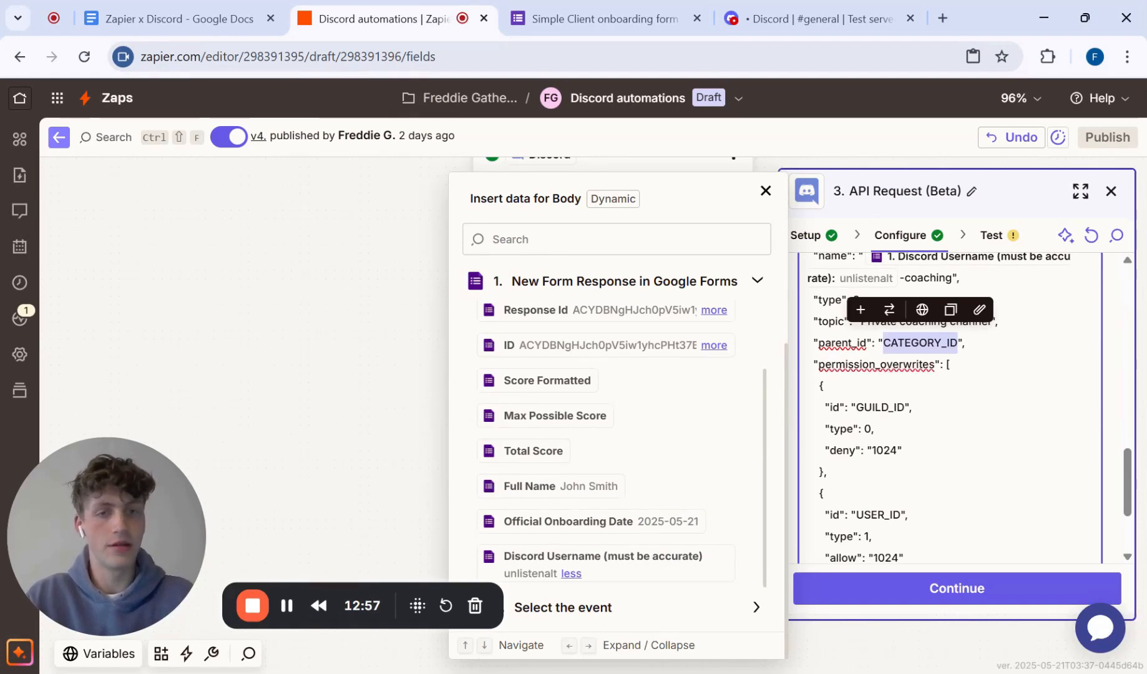
pyautogui.press('BackSpace')
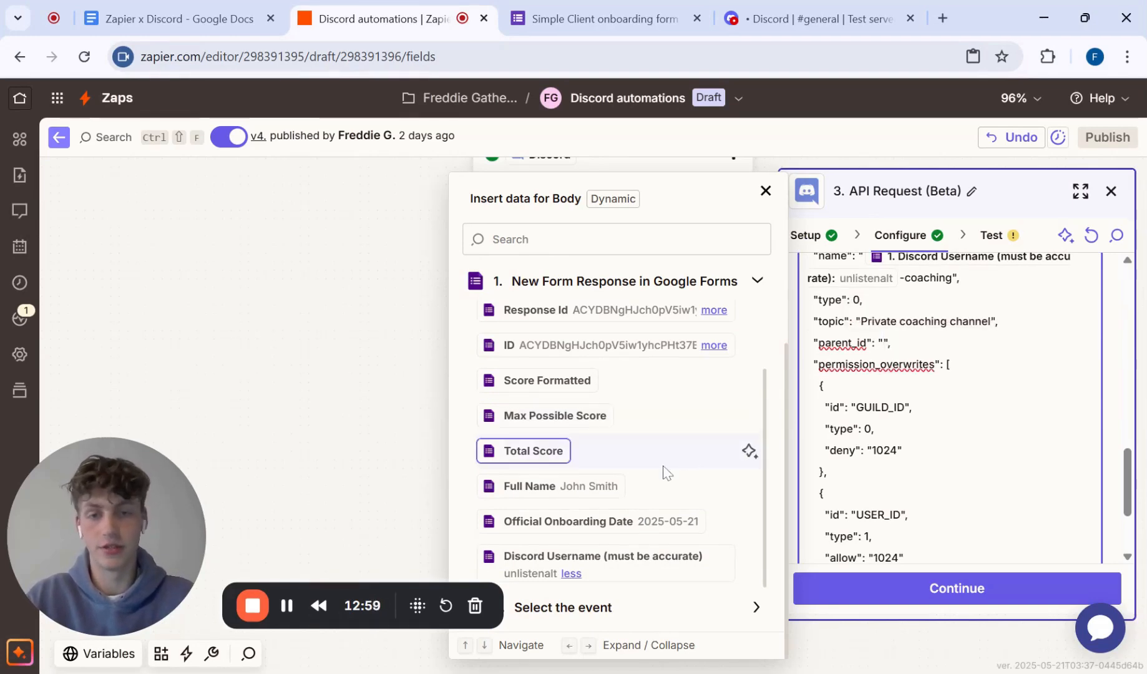
pyautogui.scroll(3, 949, 409)
pyautogui.scroll(-2, 950, 408)
pyautogui.scroll(-1, 949, 409)
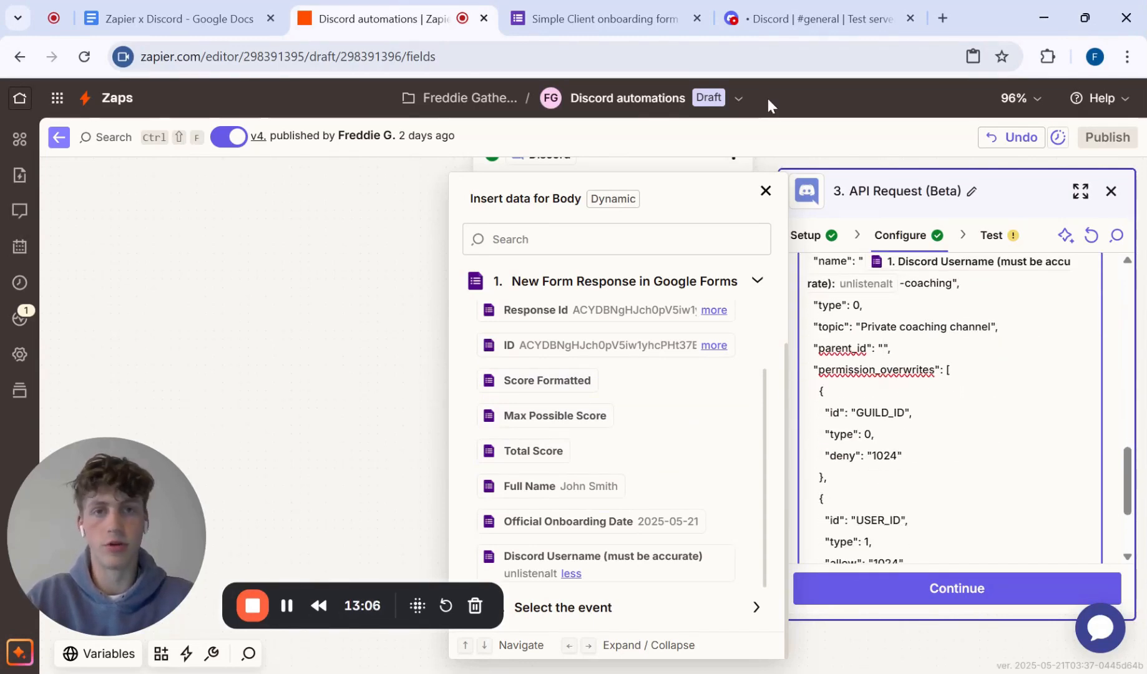
pyautogui.click(167, 12)
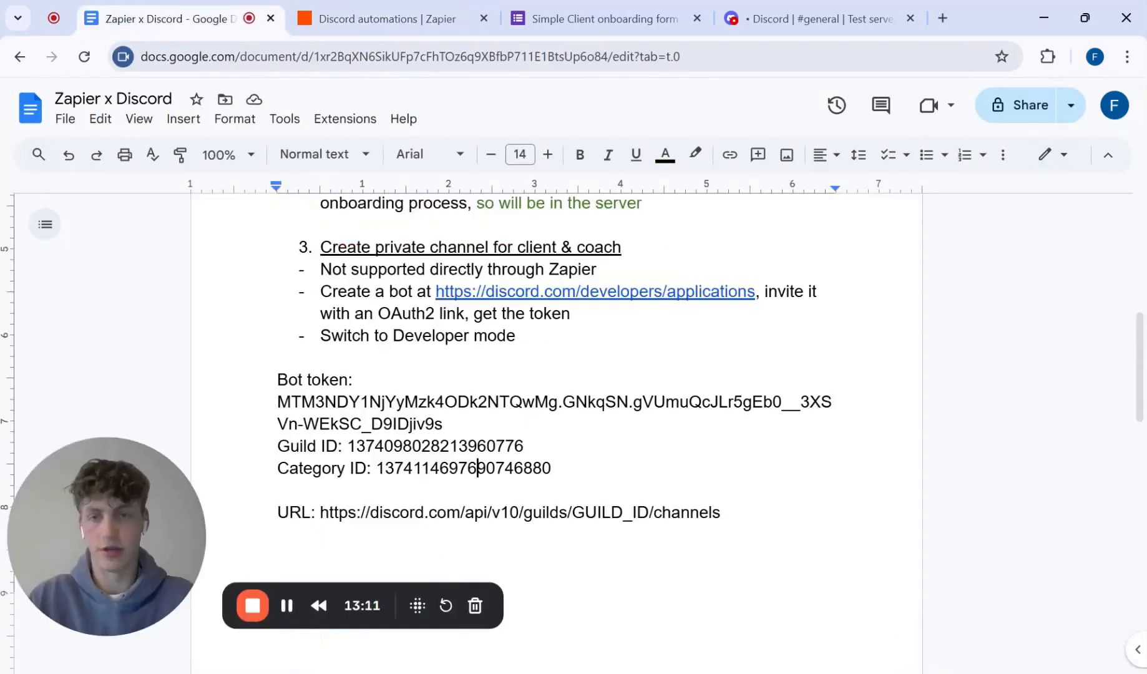
pyautogui.doubleClick(463, 468)
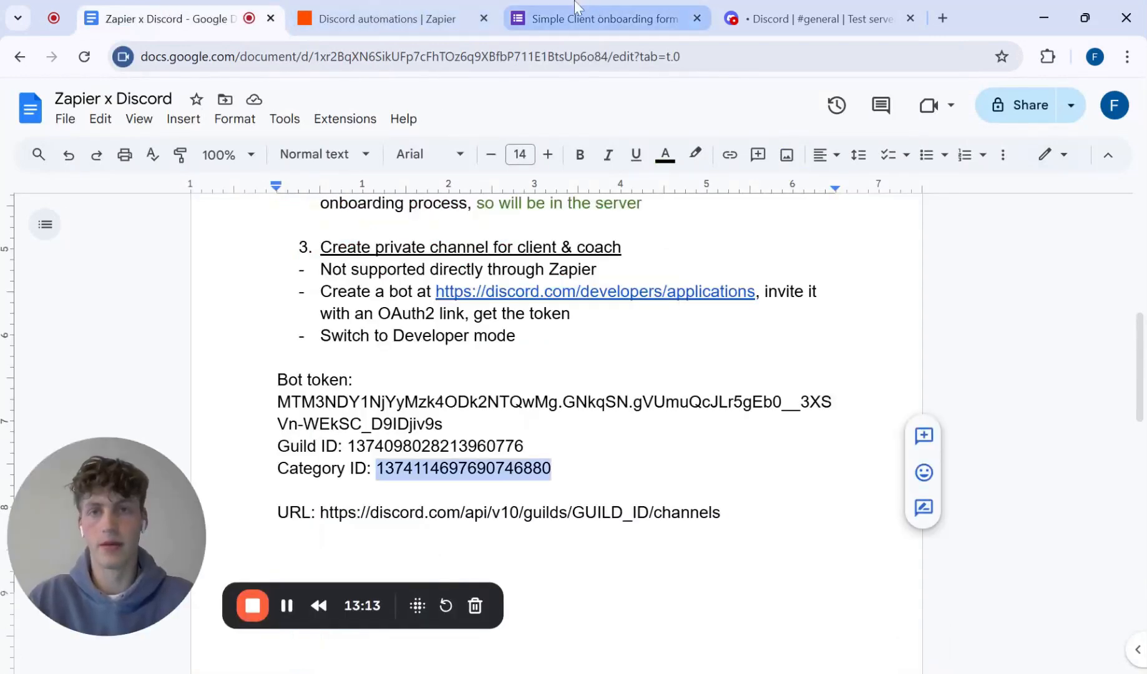
pyautogui.click(436, 19)
pyautogui.hotkey('ctrl', 'v')
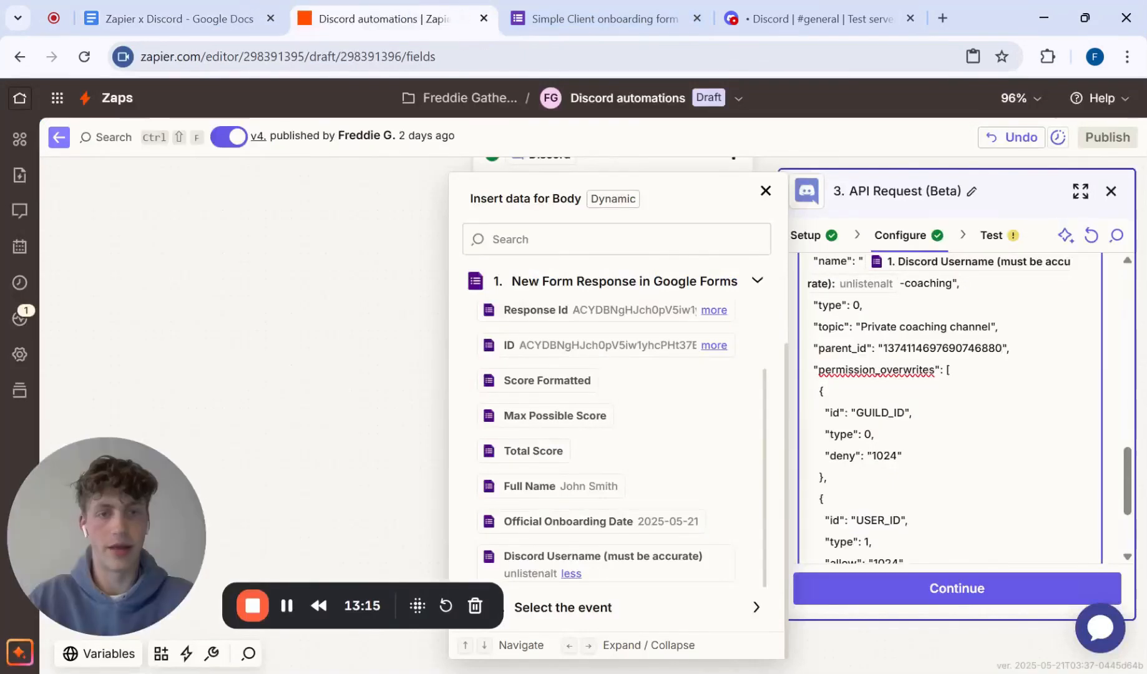
# Step: Replace the GUILD_ID placeholder in the first permission overwrite with the guild ID copied from the document
pyautogui.scroll(-3, 948, 406)
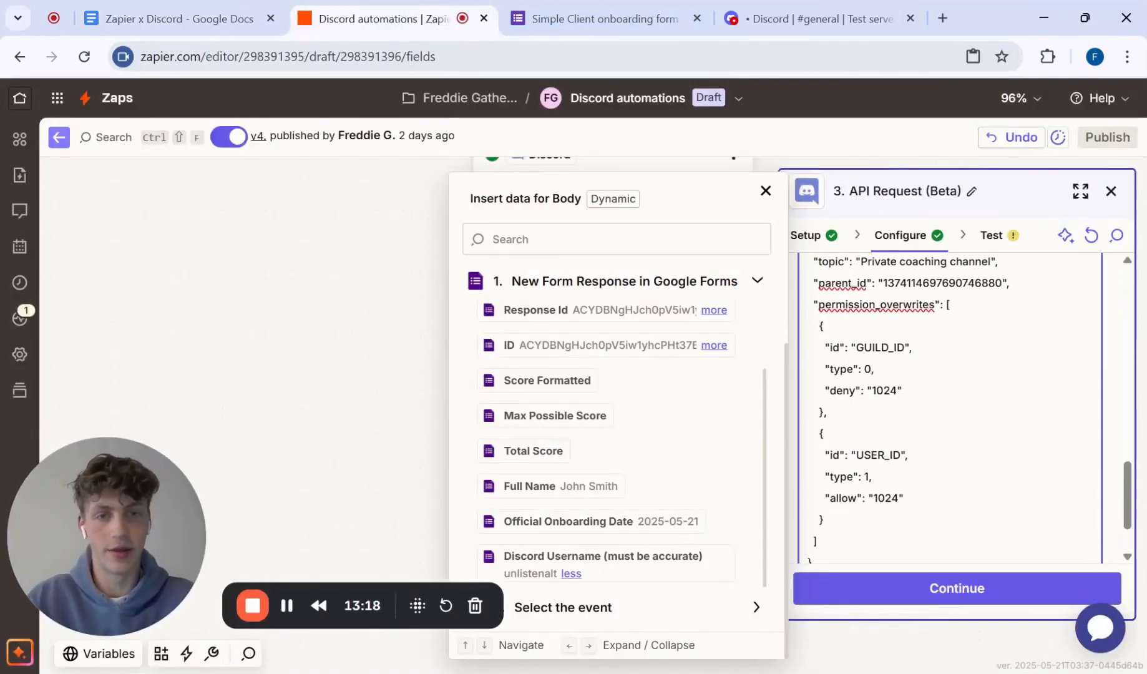
pyautogui.doubleClick(879, 348)
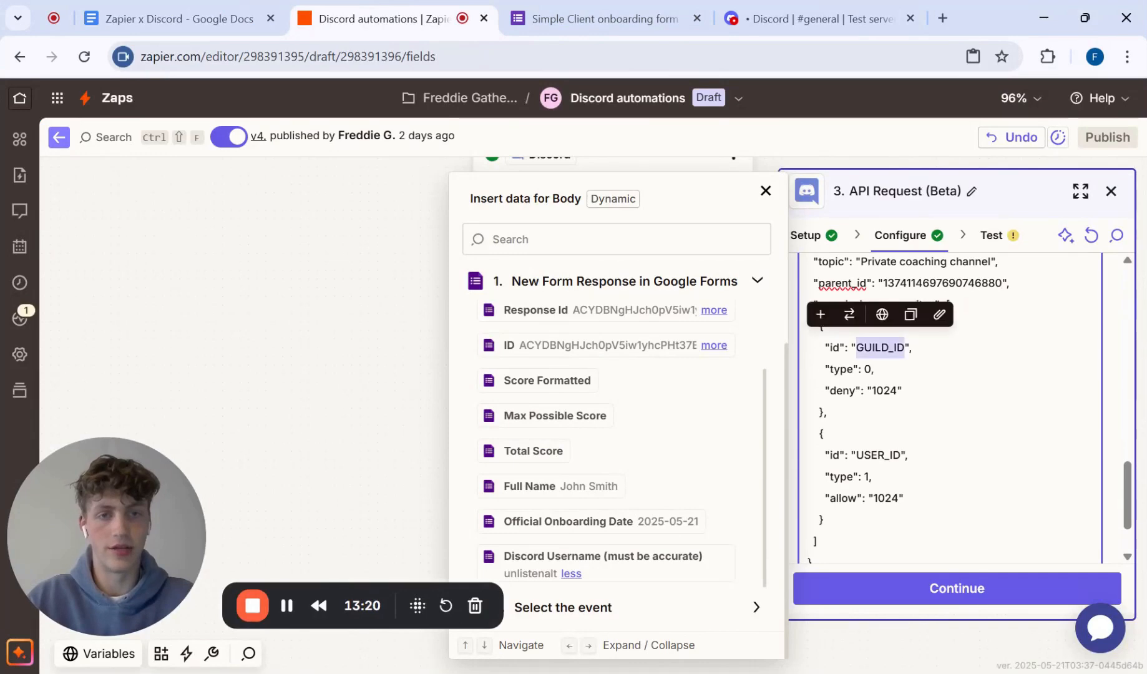
pyautogui.press('BackSpace')
pyautogui.click(168, 19)
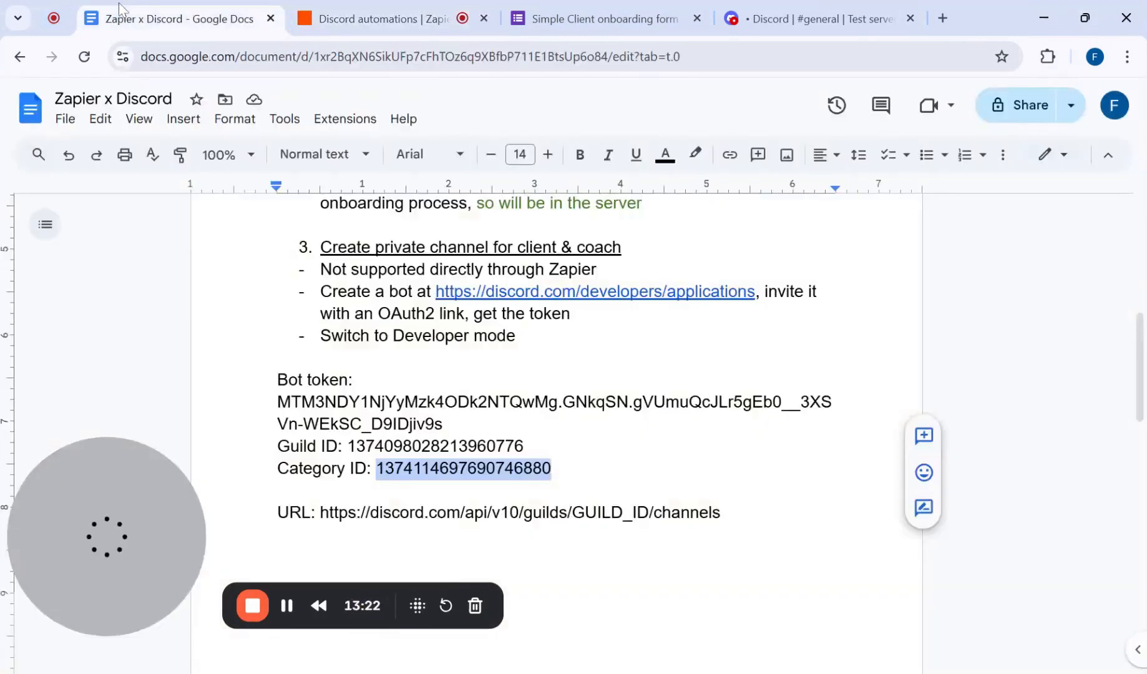
pyautogui.doubleClick(435, 446)
pyautogui.hotkey('ctrl', 'c')
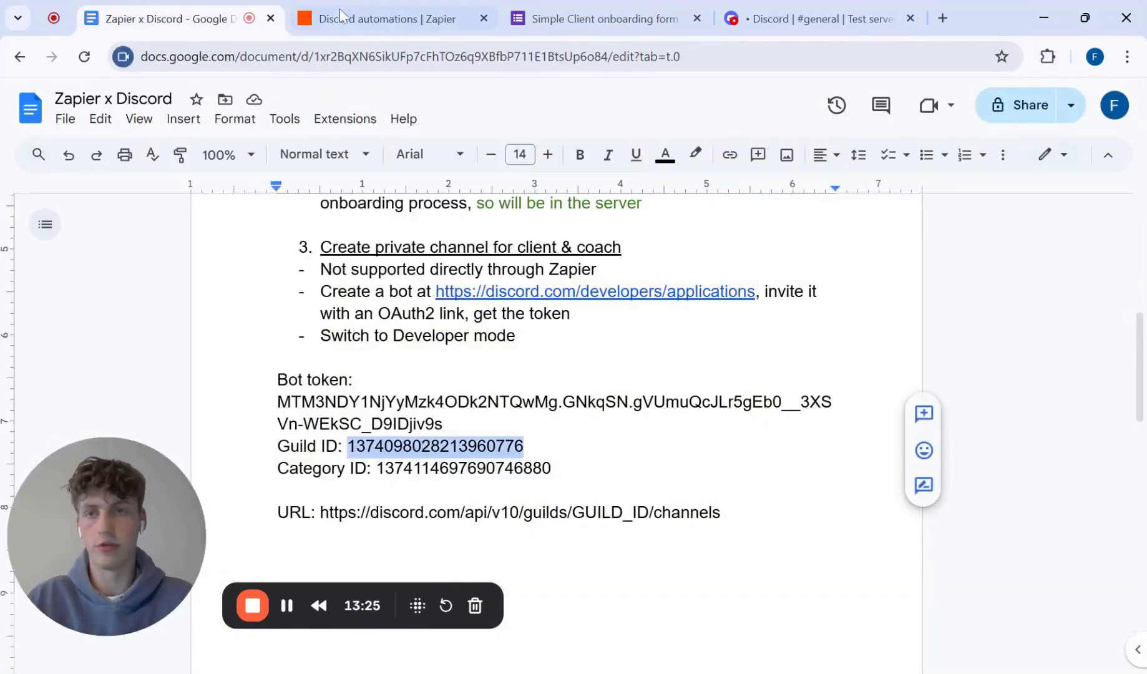
pyautogui.click(341, 19)
pyautogui.hotkey('ctrl', 'v')
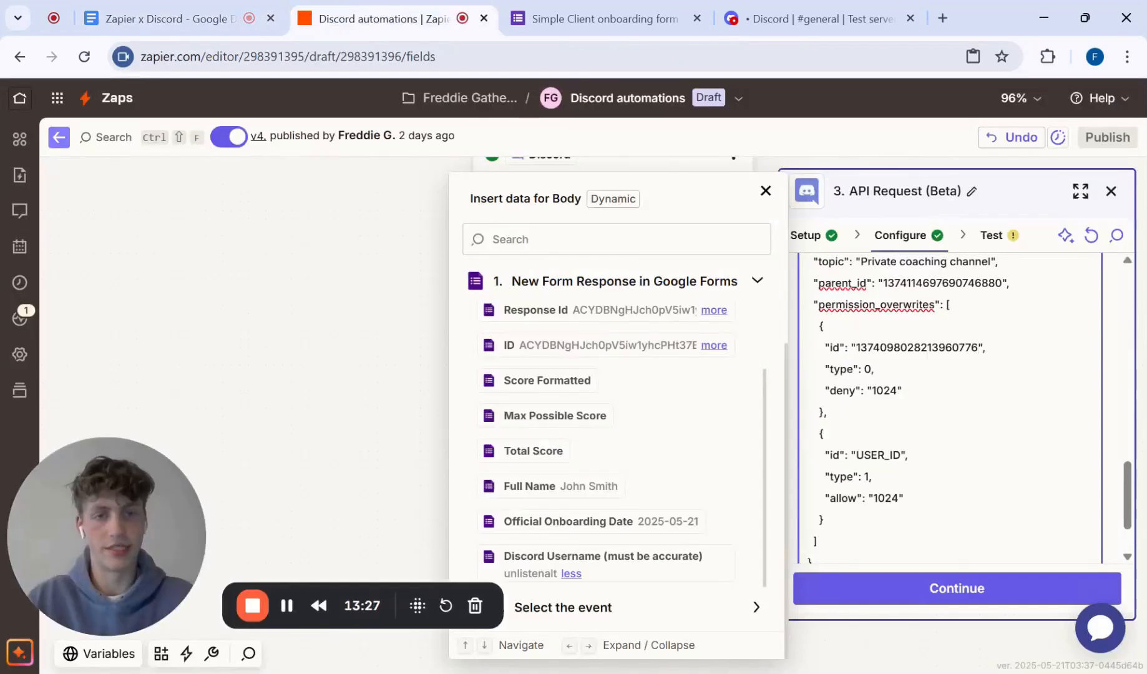
# Step: Review the Body's permission_overwrites entries, including the deny rule for the server and the allow rule for USER_ID
pyautogui.scroll(-2, 948, 387)
pyautogui.doubleClick(878, 378)
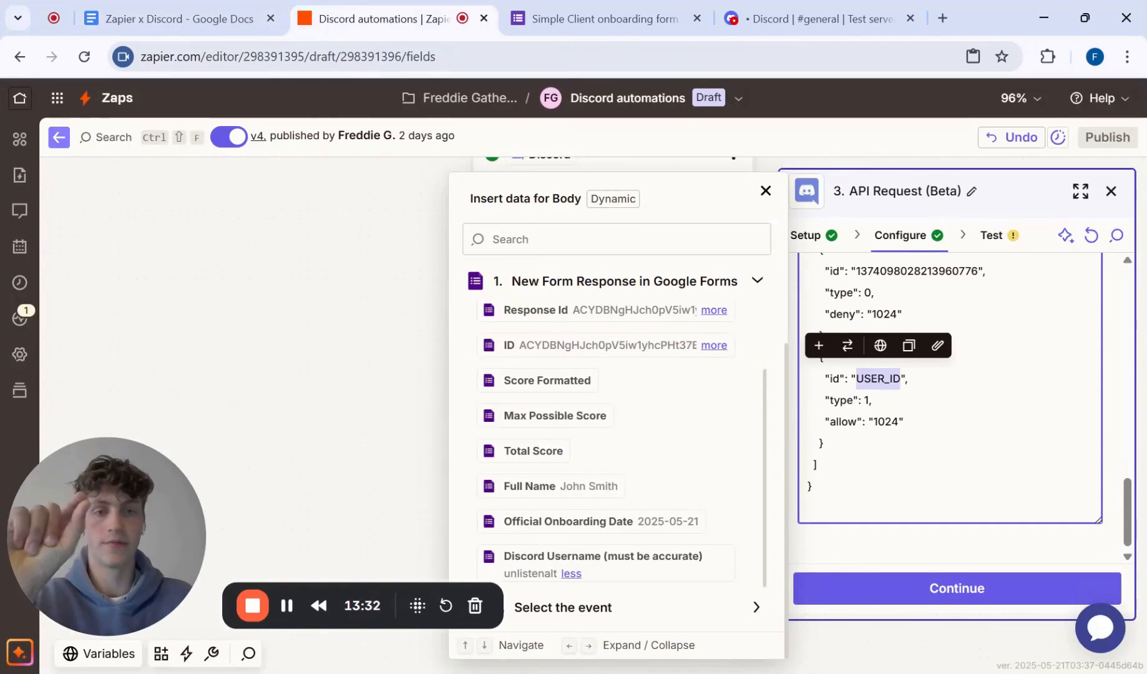
pyautogui.scroll(2, 948, 386)
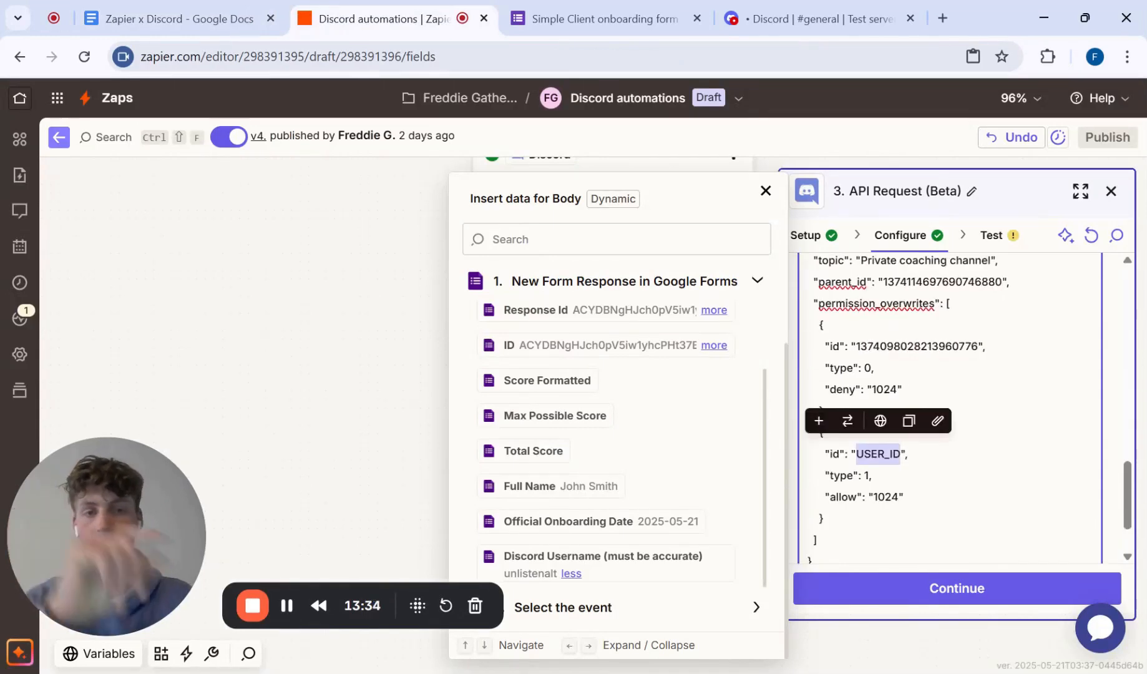
pyautogui.hotkey('ctrl', 'a')
pyautogui.scroll(-2, 949, 387)
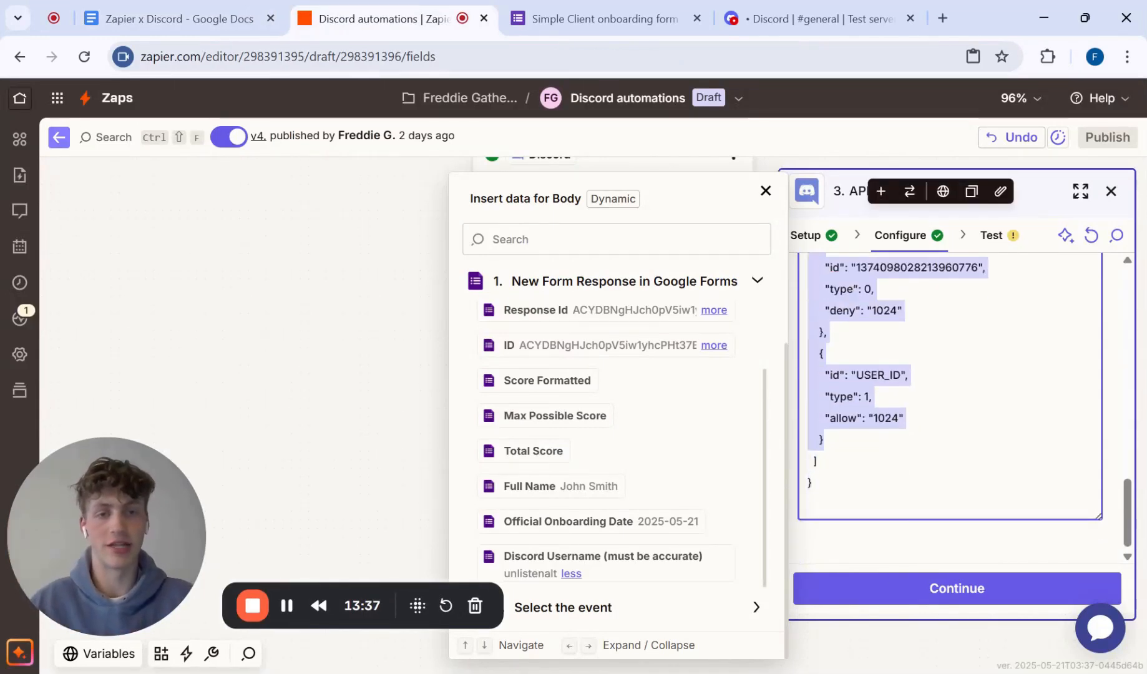
pyautogui.click(825, 440)
pyautogui.scroll(2, 949, 405)
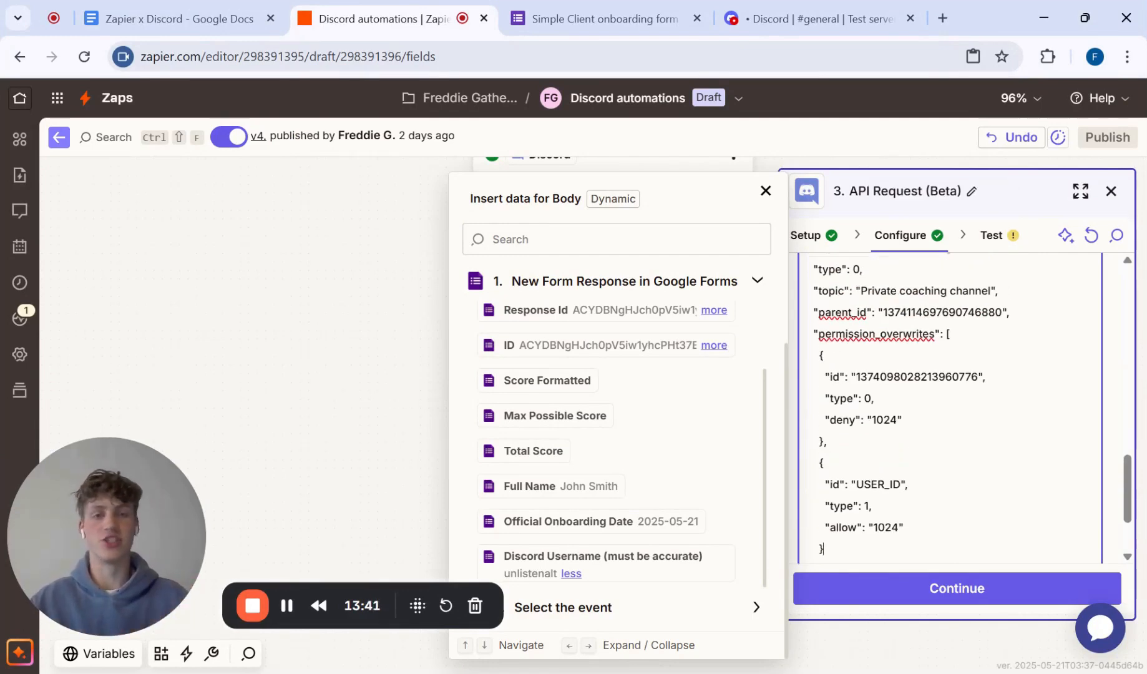
pyautogui.scroll(-1, 949, 405)
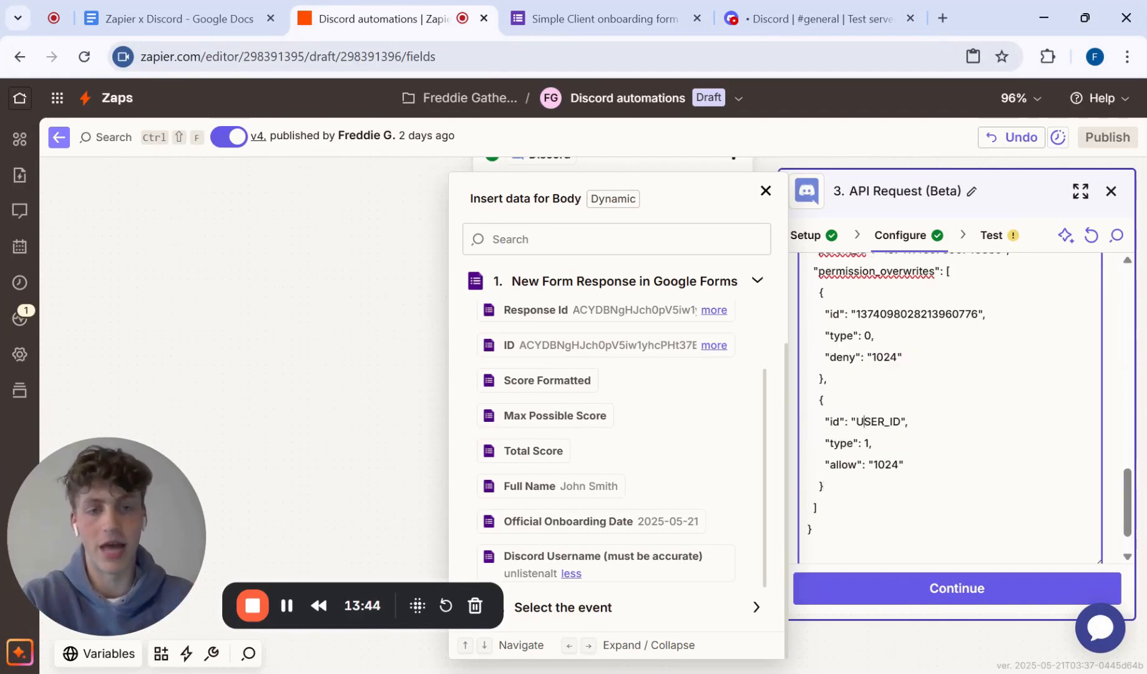
# Step: Replace the USER_ID placeholder in the second permission overwrite with the User Id field from step 2, Select the event
pyautogui.doubleClick(864, 422)
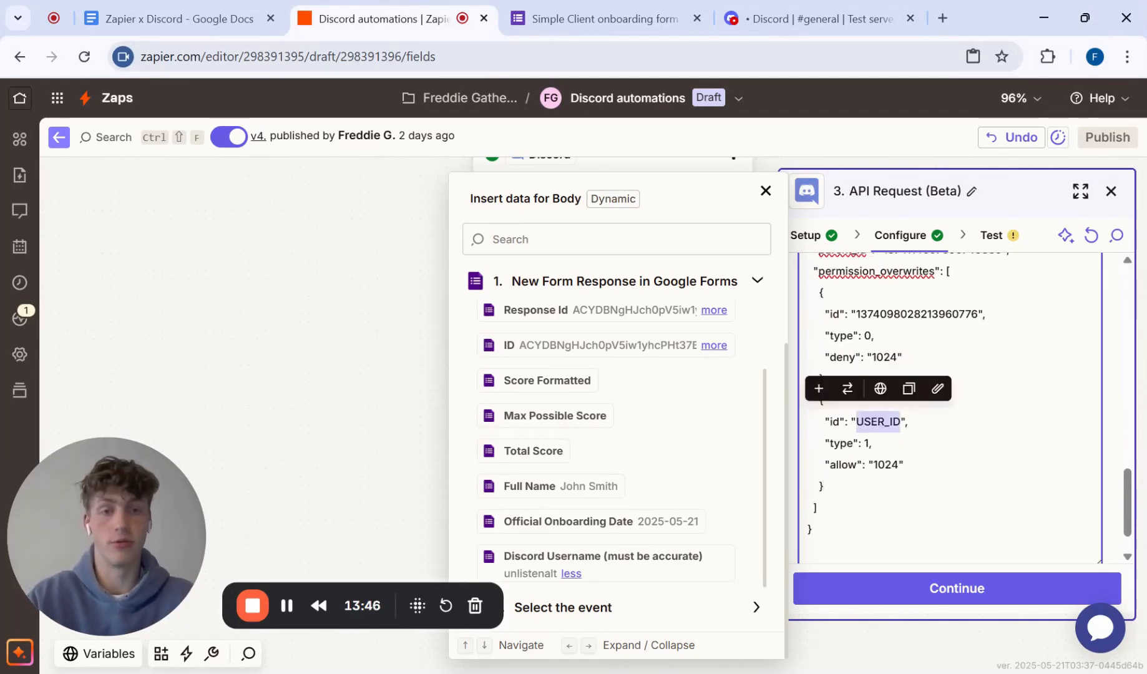
pyautogui.press('BackSpace')
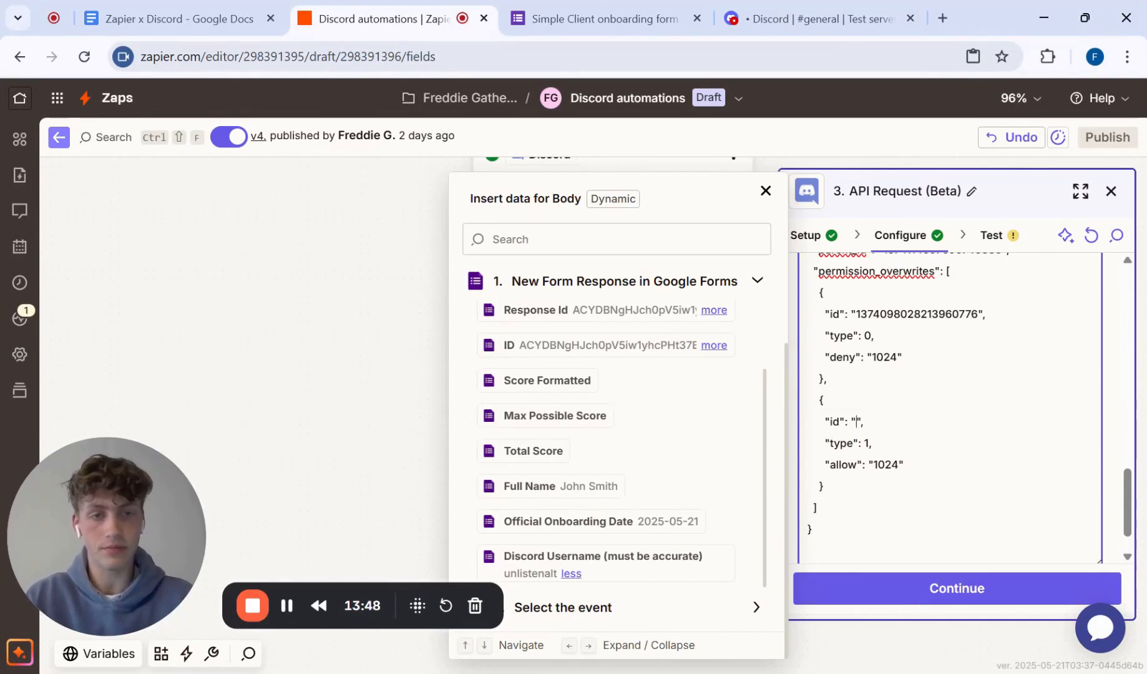
pyautogui.scroll(3, 1081, 328)
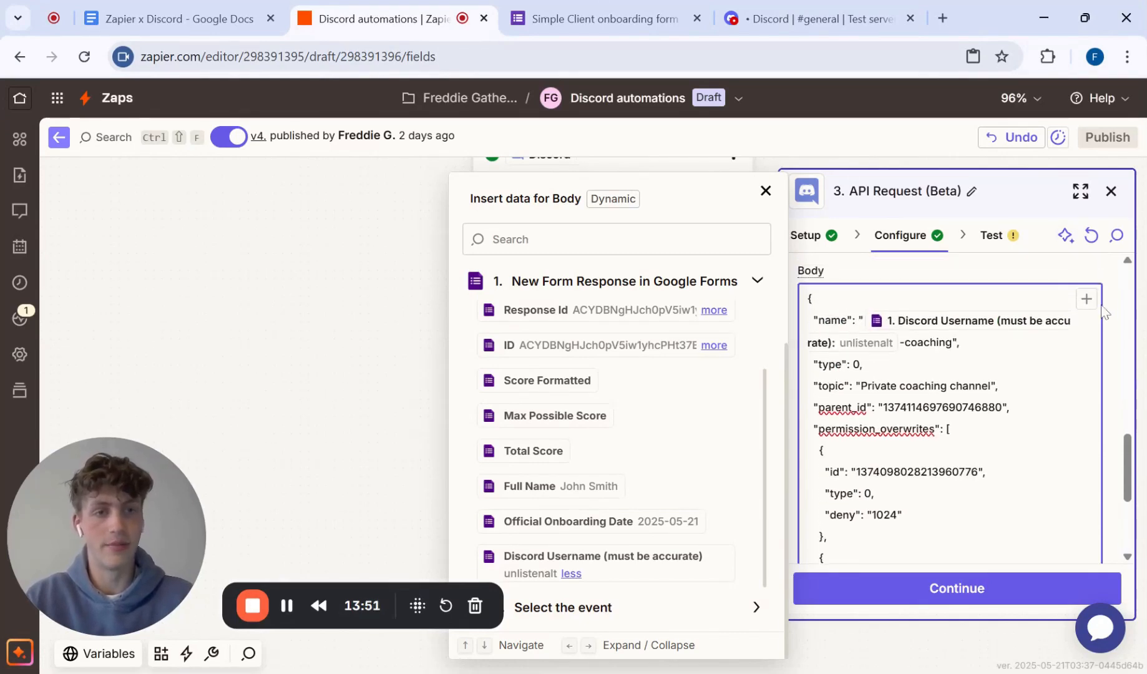
pyautogui.click(1086, 299)
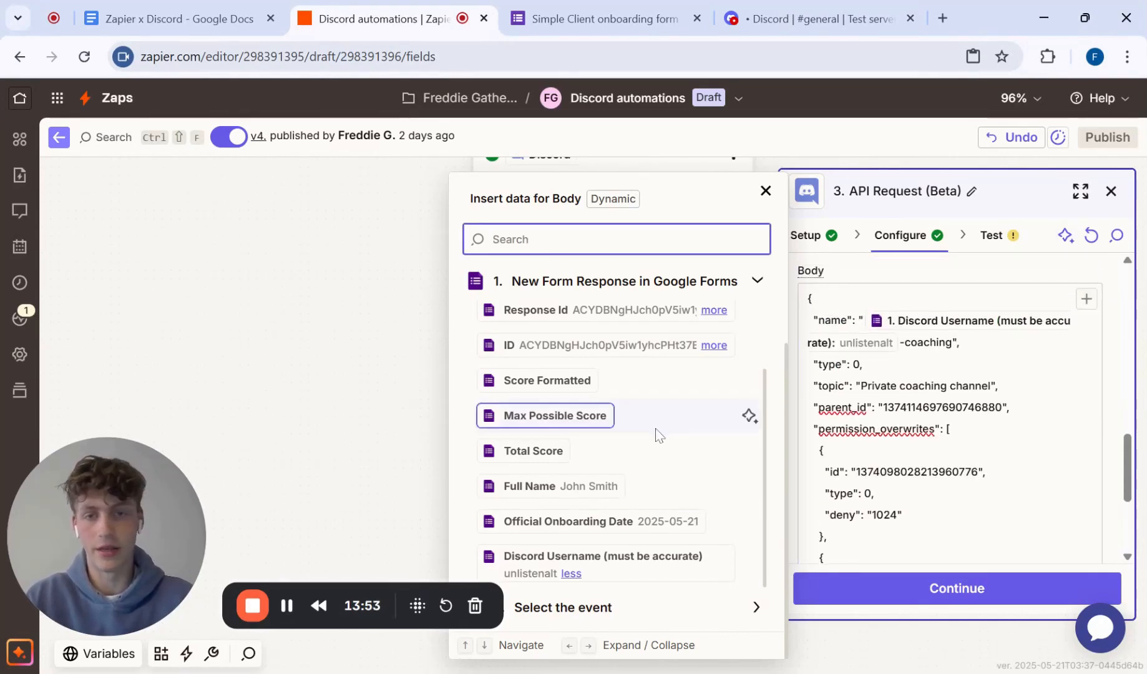
pyautogui.moveTo(153, 540); pyautogui.dragTo(151, 216)
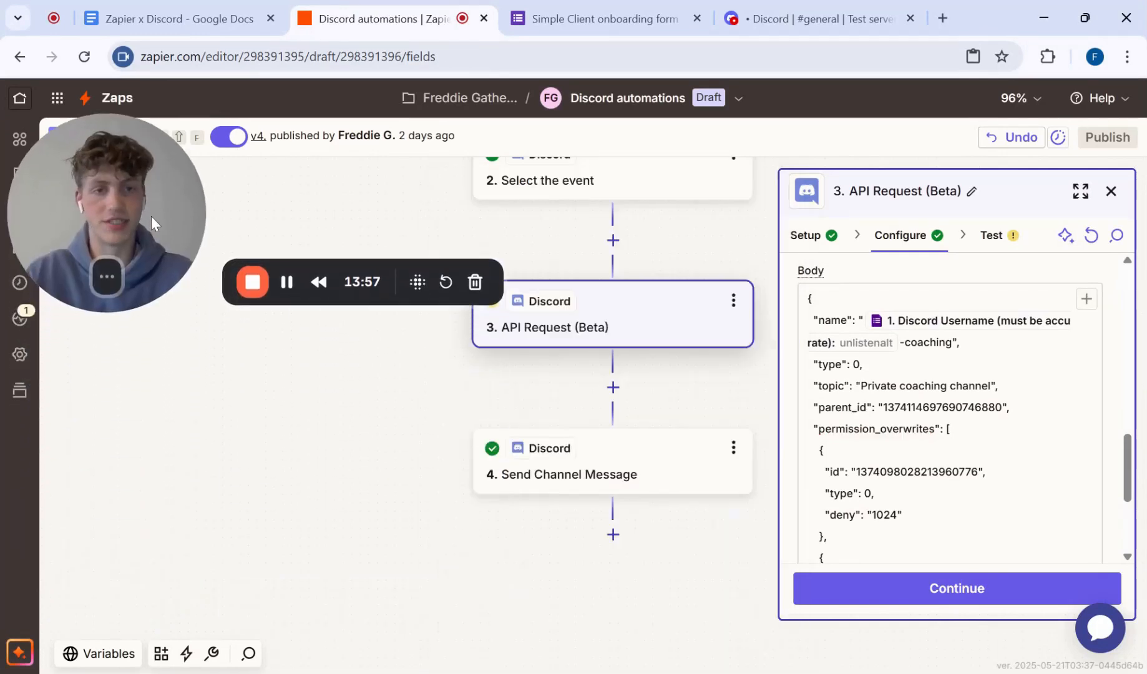
pyautogui.scroll(-3, 948, 406)
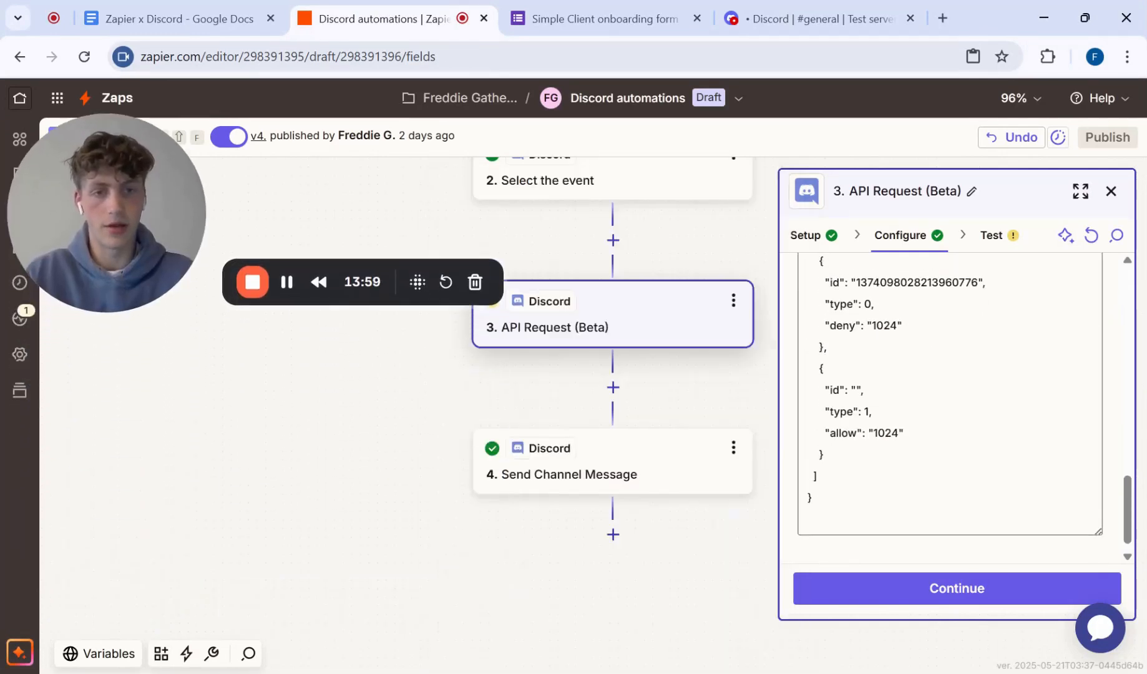
pyautogui.scroll(5, 948, 406)
pyautogui.click(1086, 365)
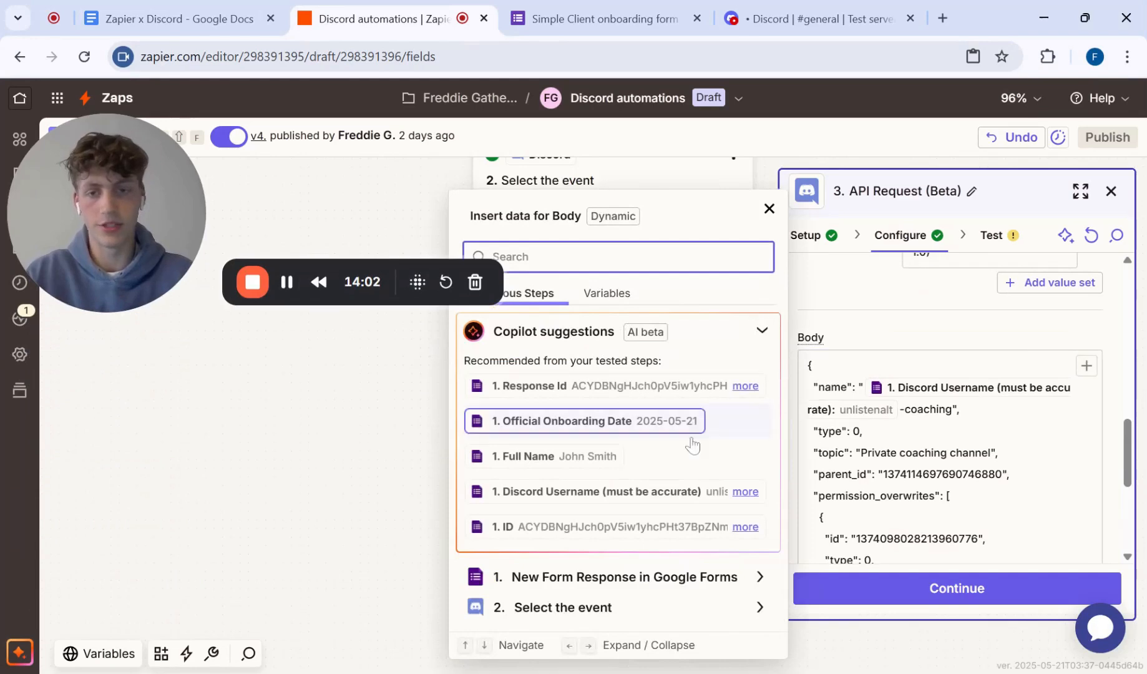
pyautogui.click(593, 605)
pyautogui.scroll(-4, 599, 592)
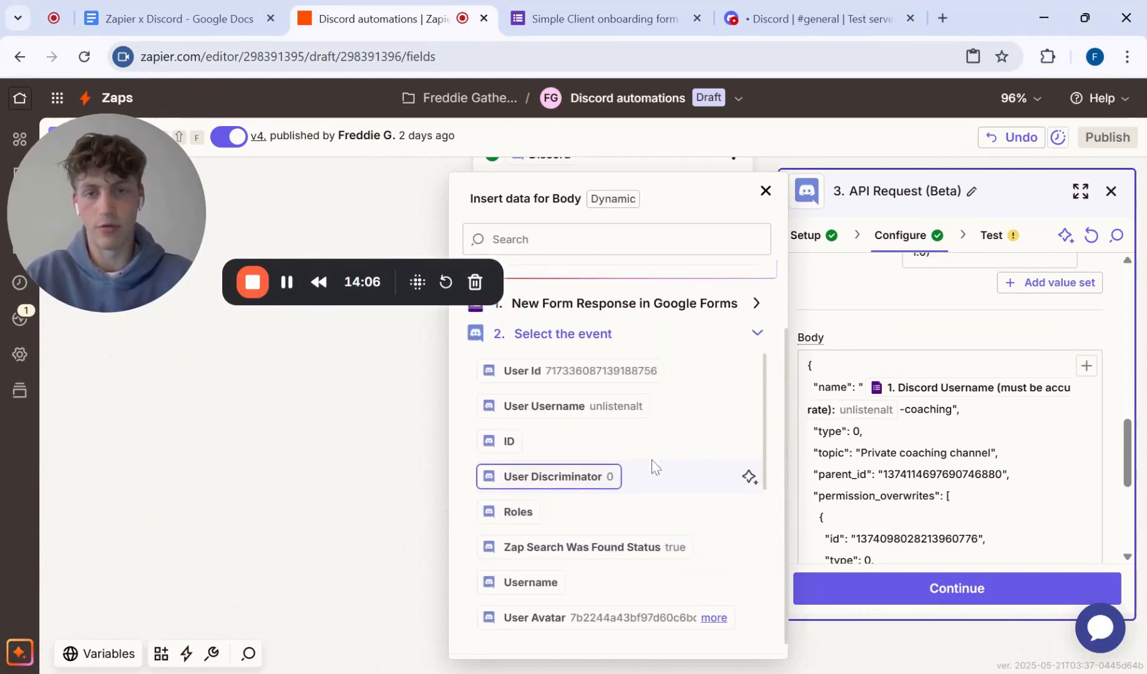
pyautogui.click(573, 373)
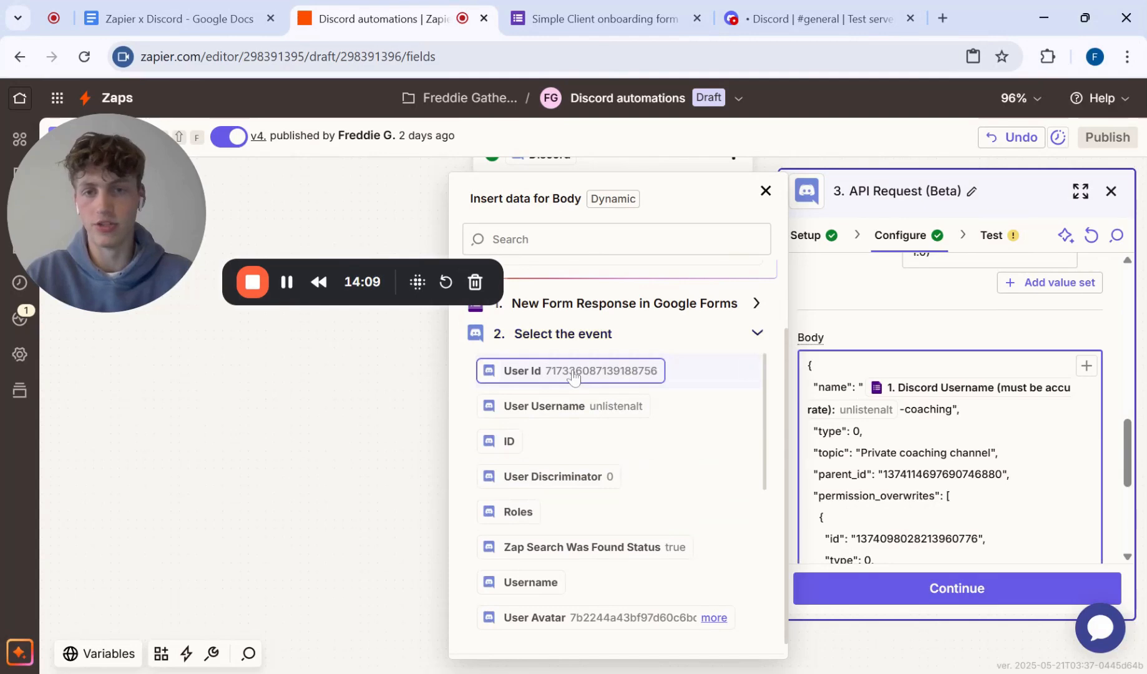
pyautogui.click(573, 371)
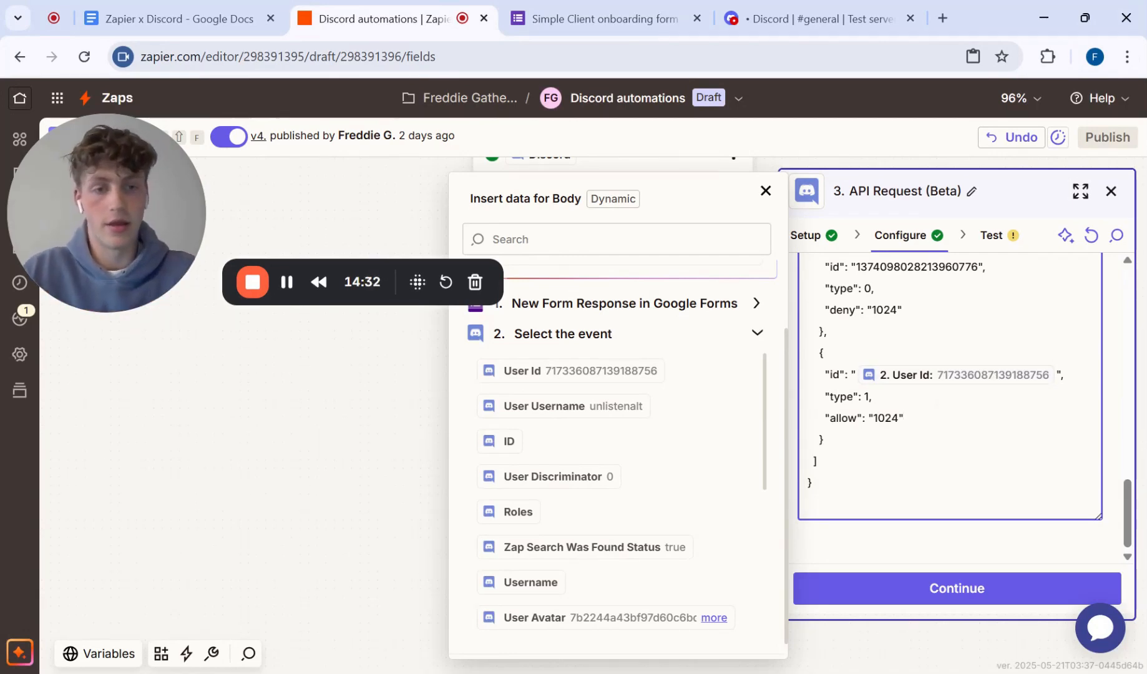
# Step: Run the test of step 3, API Request (Beta), to send the channel-creation request to Discord
pyautogui.scroll(3, 955, 393)
pyautogui.scroll(2, 956, 406)
pyautogui.click(991, 236)
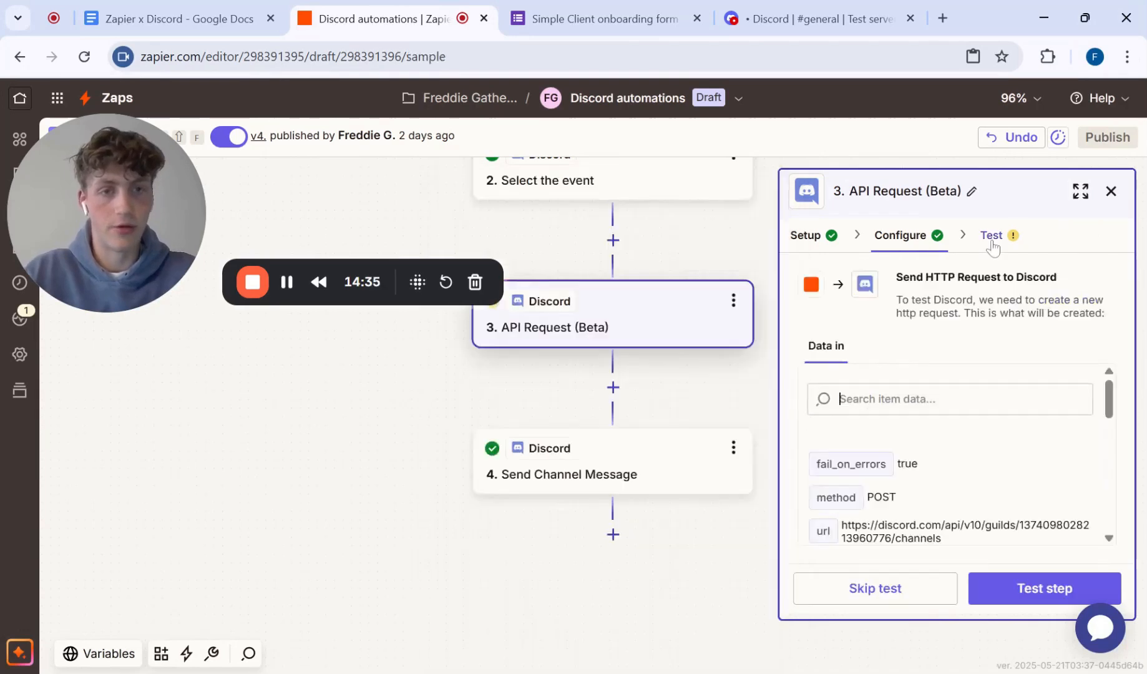
pyautogui.scroll(-2, 964, 436)
pyautogui.click(1036, 596)
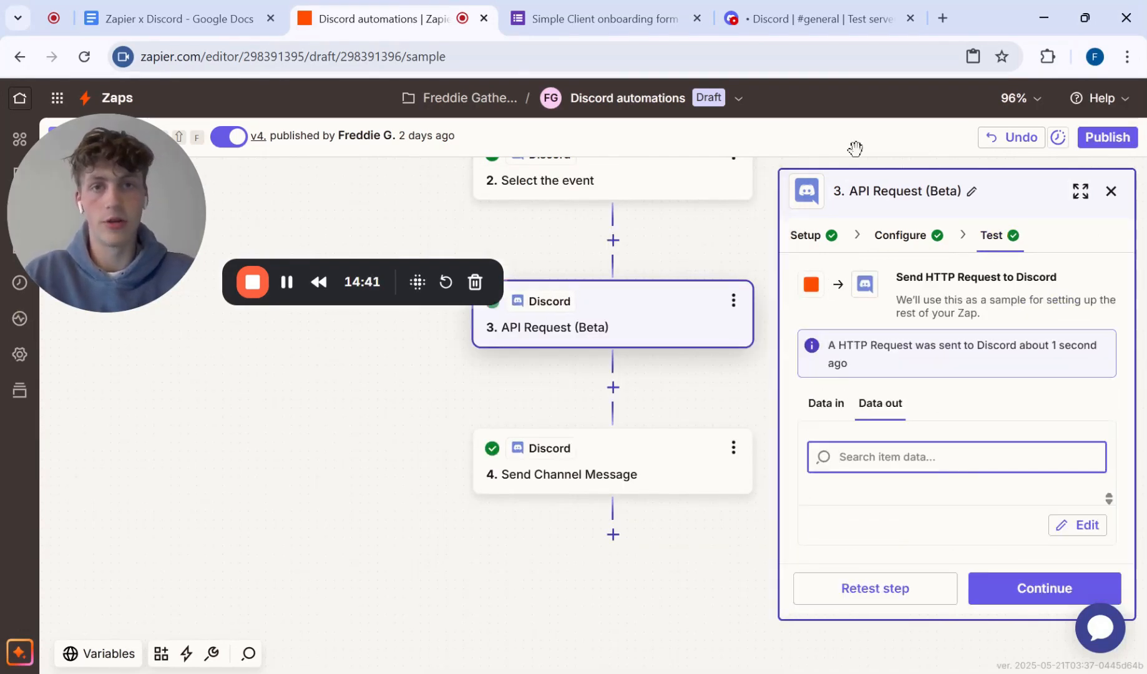
# Step: Switch to Discord, open the new coaching channel under Private Channels and check the server owner's profile against the channel name
pyautogui.click(800, 18)
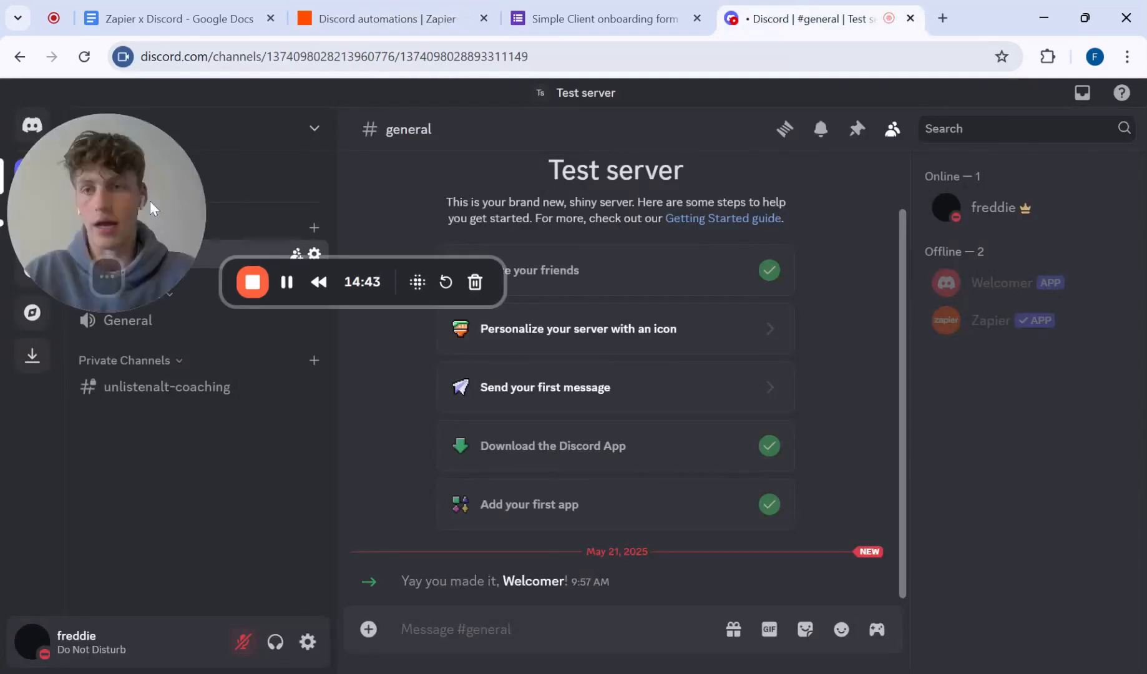
pyautogui.click(187, 390)
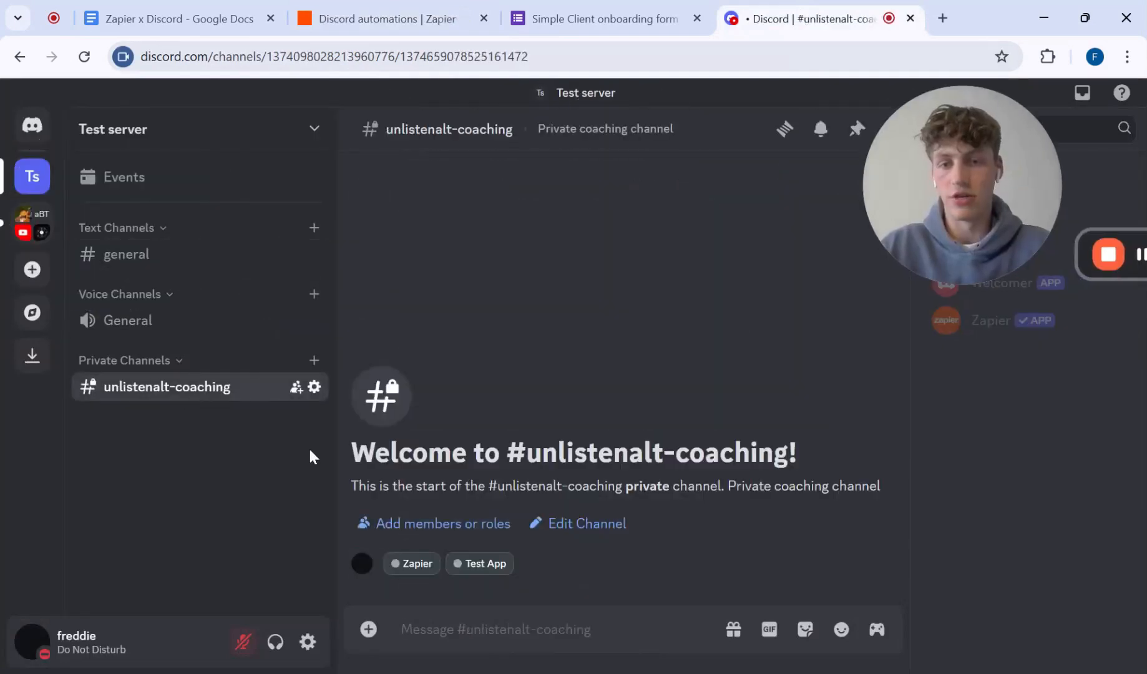
pyautogui.moveTo(932, 209); pyautogui.dragTo(131, 133)
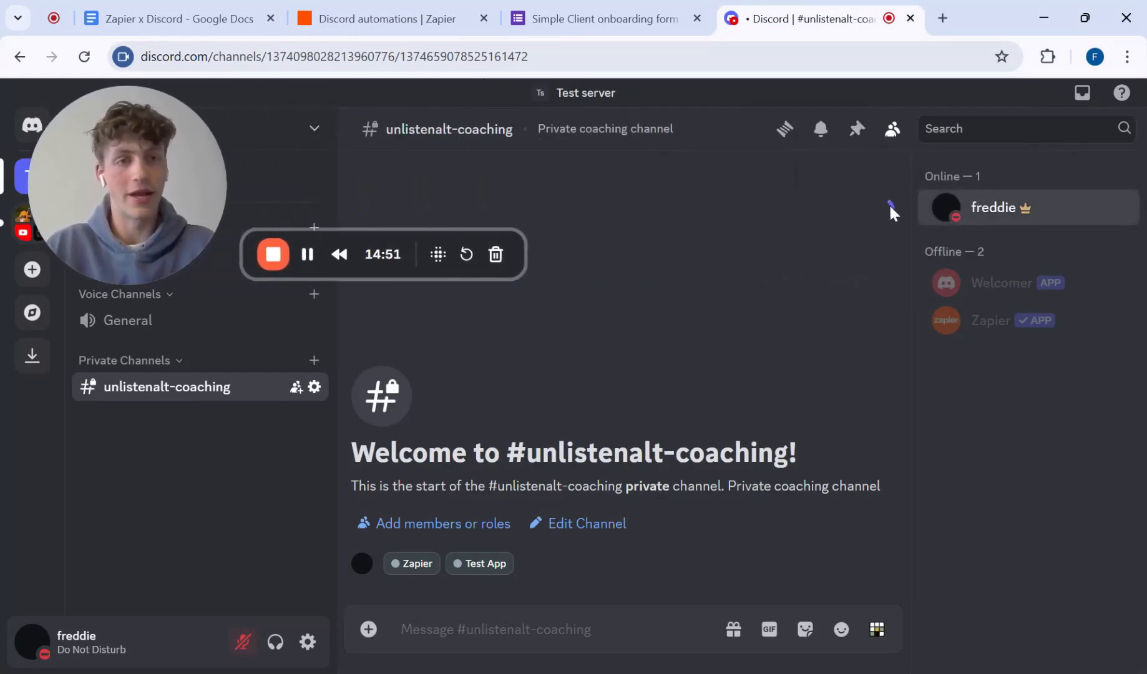
pyautogui.click(949, 209)
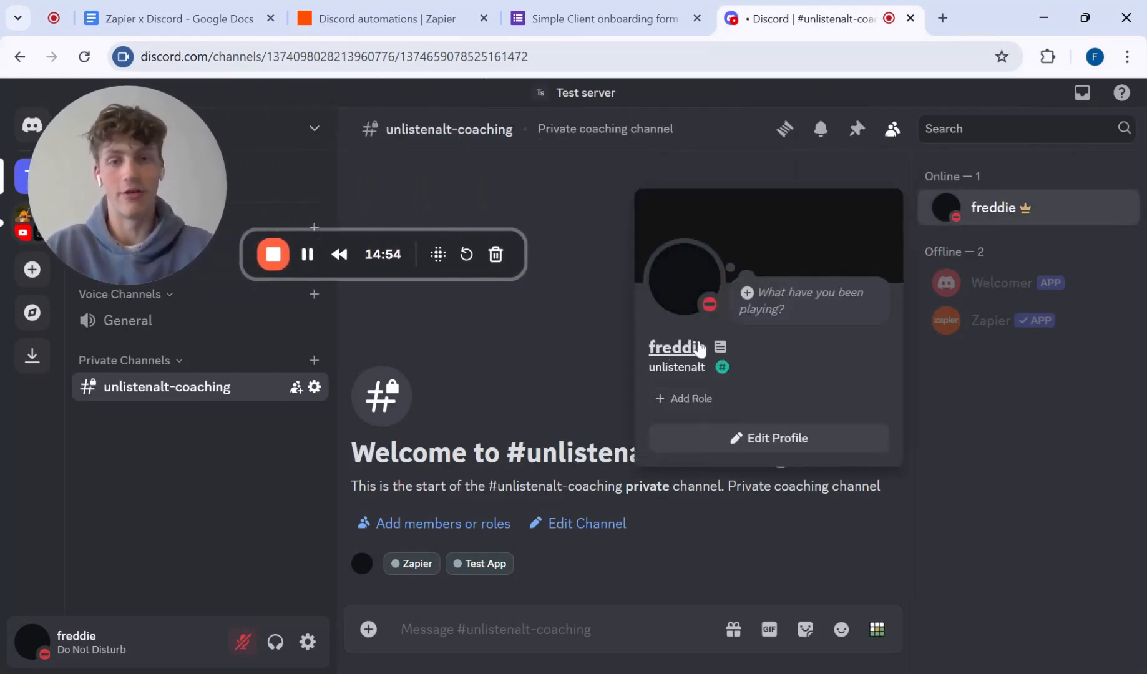
pyautogui.click(687, 382)
pyautogui.click(1091, 413)
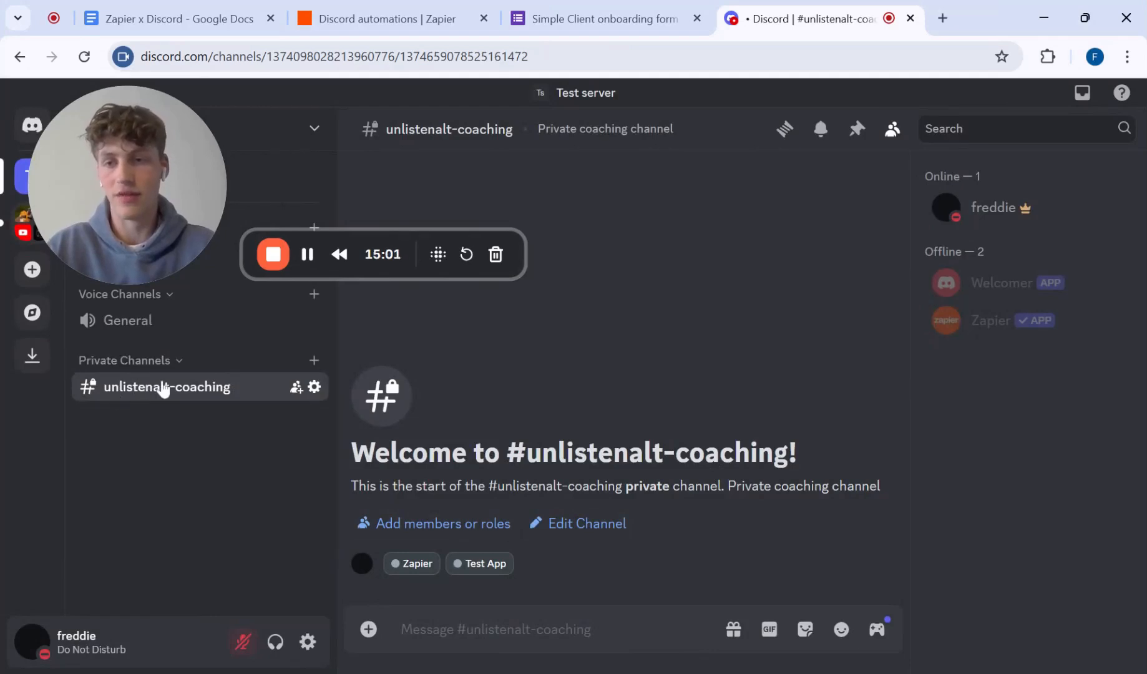
pyautogui.moveTo(164, 240); pyautogui.dragTo(1063, 615)
pyautogui.click(314, 386)
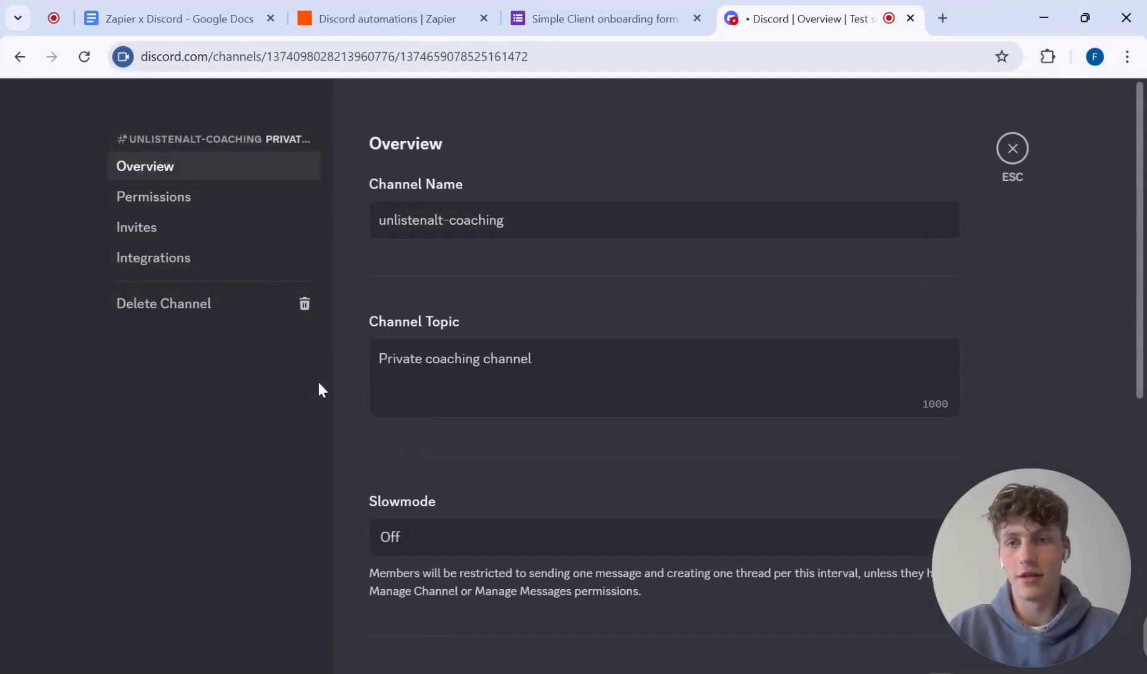
pyautogui.click(200, 204)
pyautogui.scroll(-2, 472, 378)
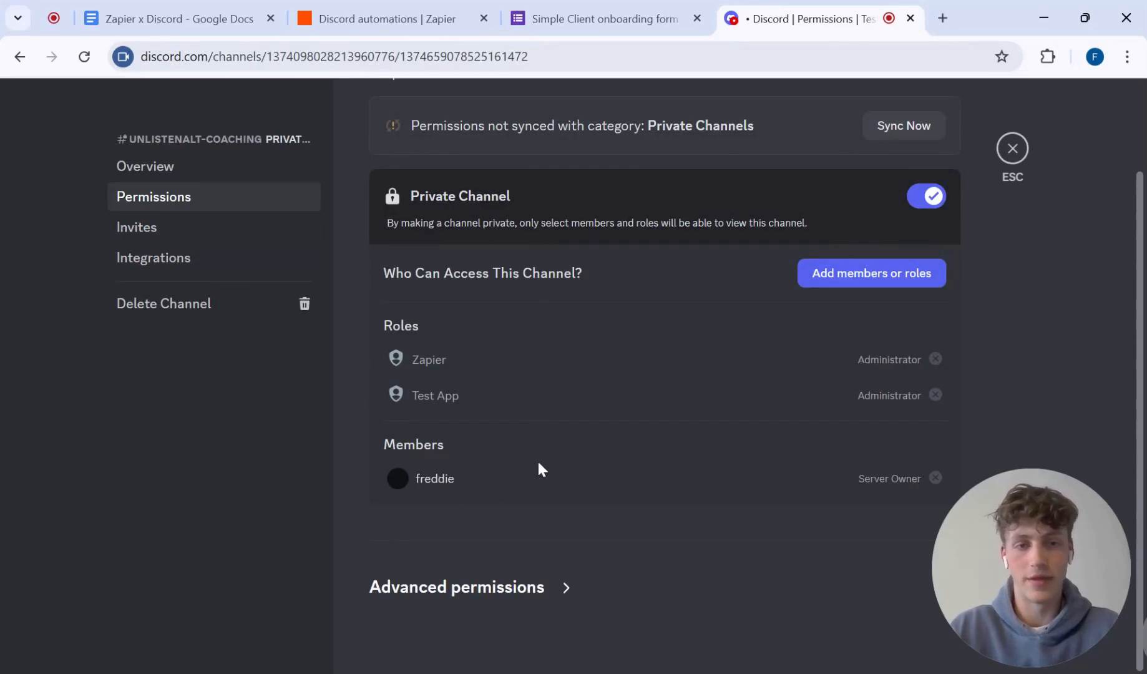
pyautogui.click(474, 593)
pyautogui.scroll(-6, 596, 577)
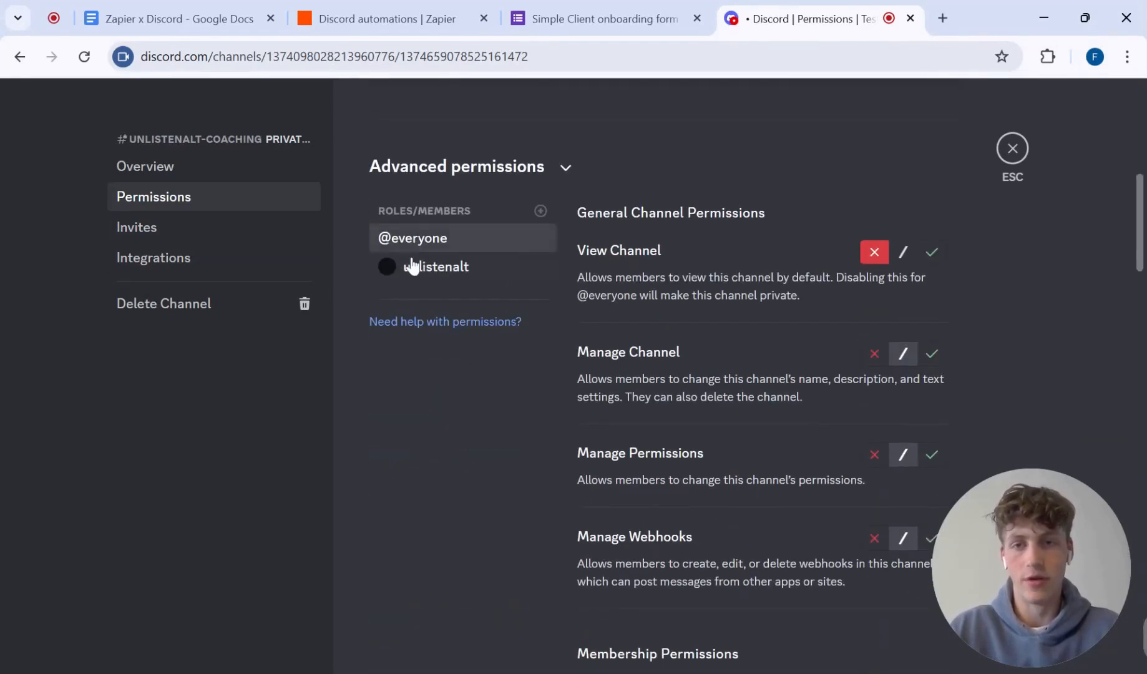
pyautogui.click(412, 265)
pyautogui.click(463, 246)
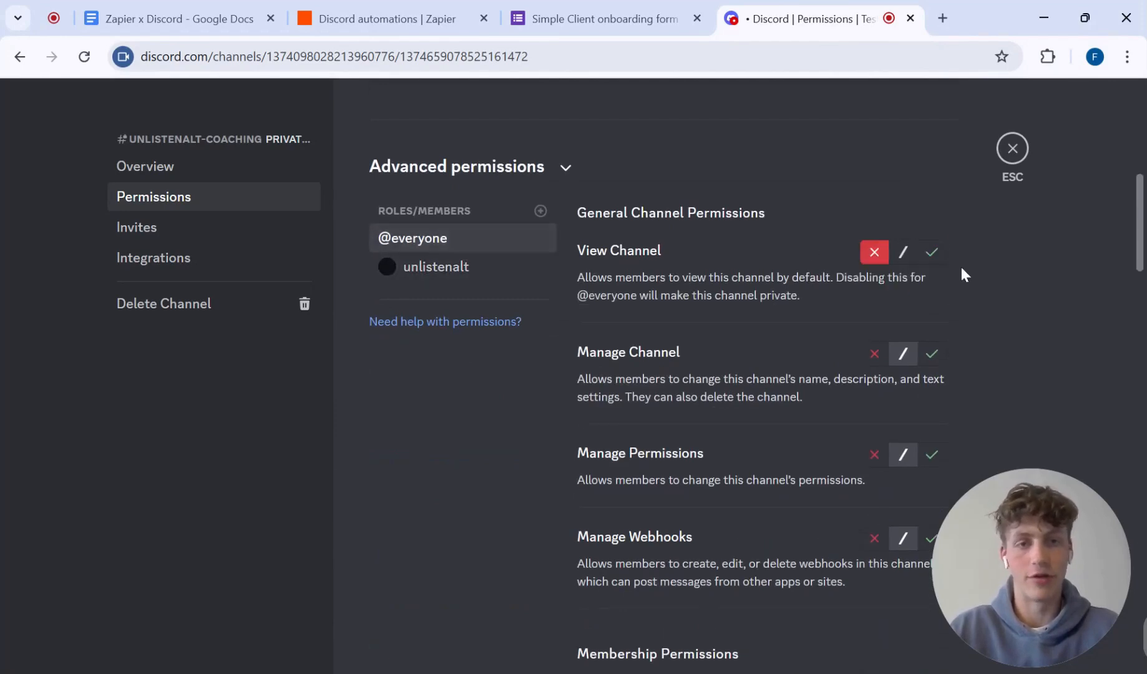
pyautogui.click(1012, 148)
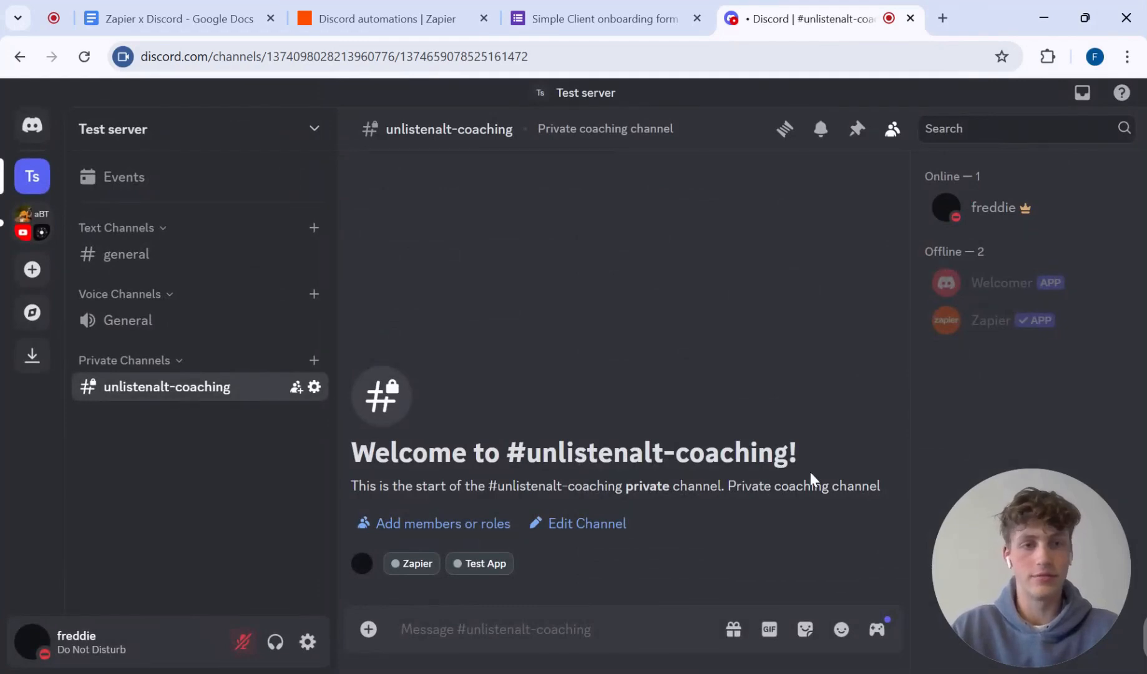
# Step: Return to the Zap and connect step 4, Send Channel Message, to the Discord Test server #2 account
pyautogui.click(176, 8)
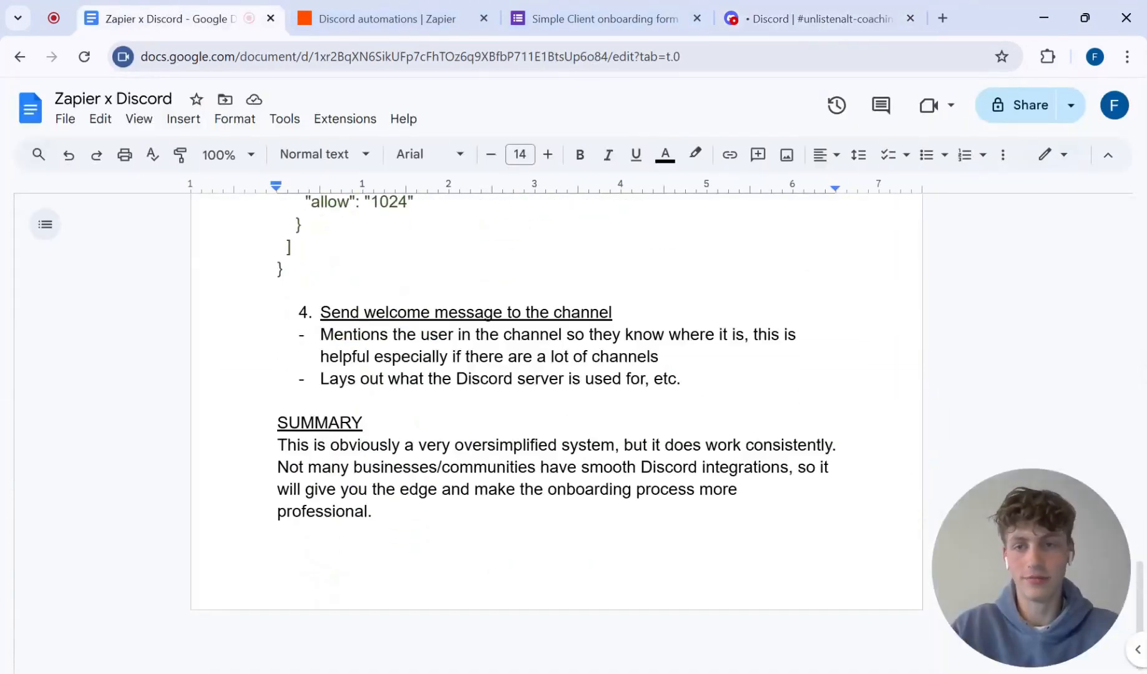
pyautogui.click(437, 16)
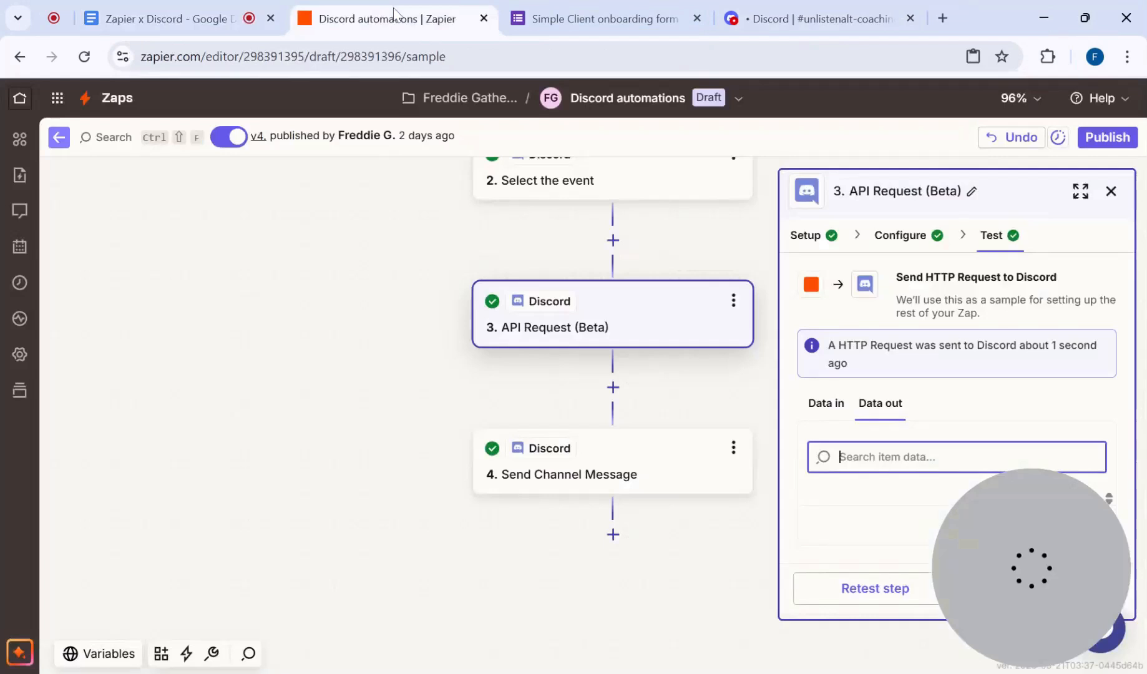
pyautogui.click(537, 437)
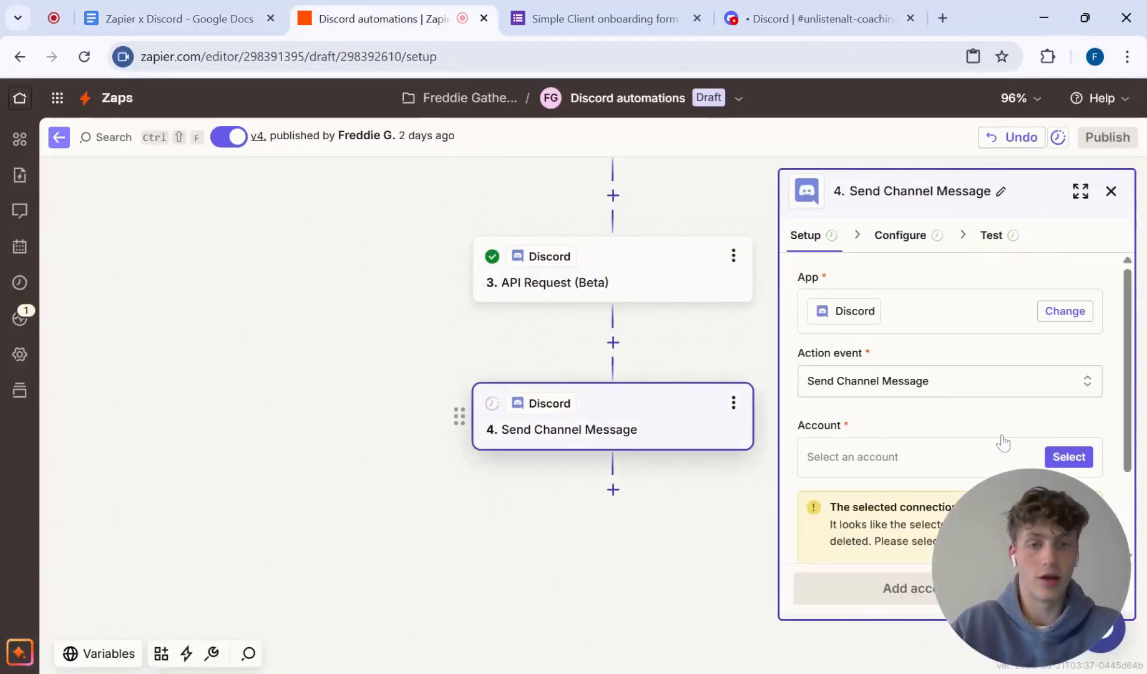
pyautogui.click(1067, 458)
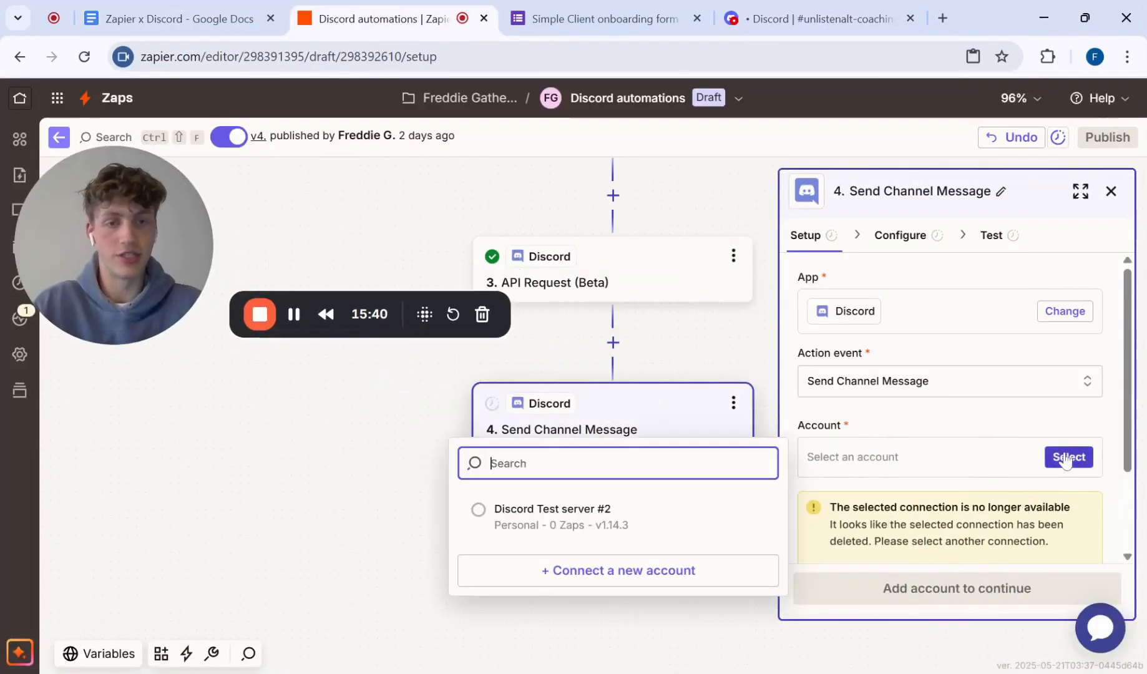
pyautogui.click(624, 517)
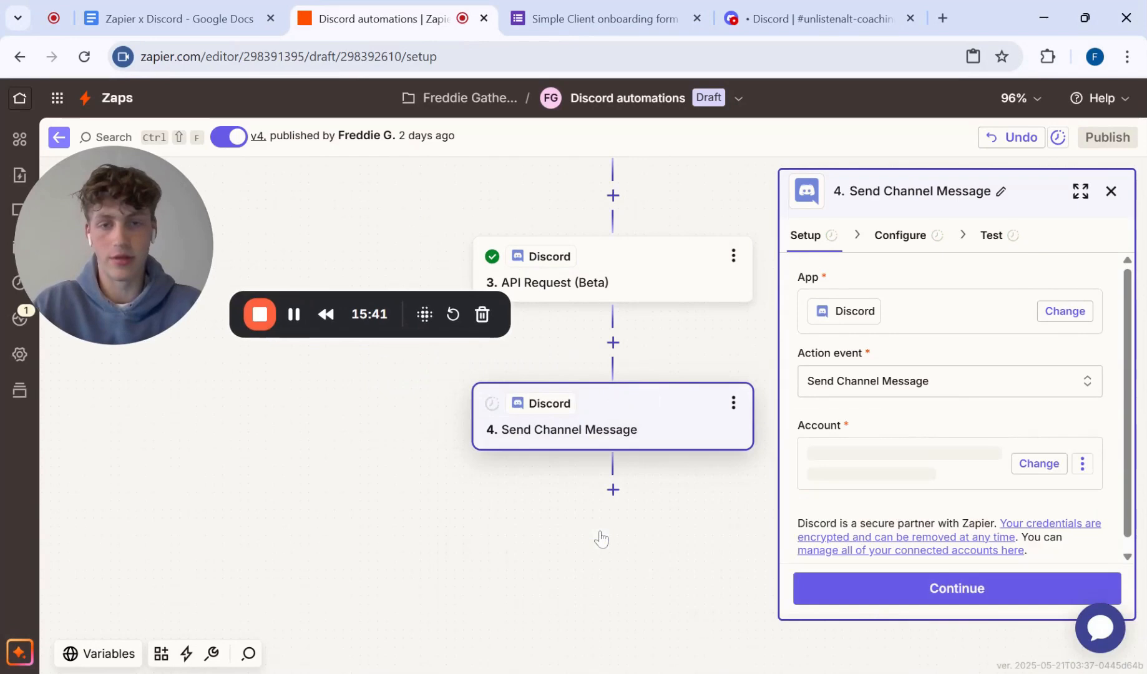
# Step: Open step 4's configuration and check that Channel is mapped to the Response Data Id from step 3
pyautogui.click(903, 236)
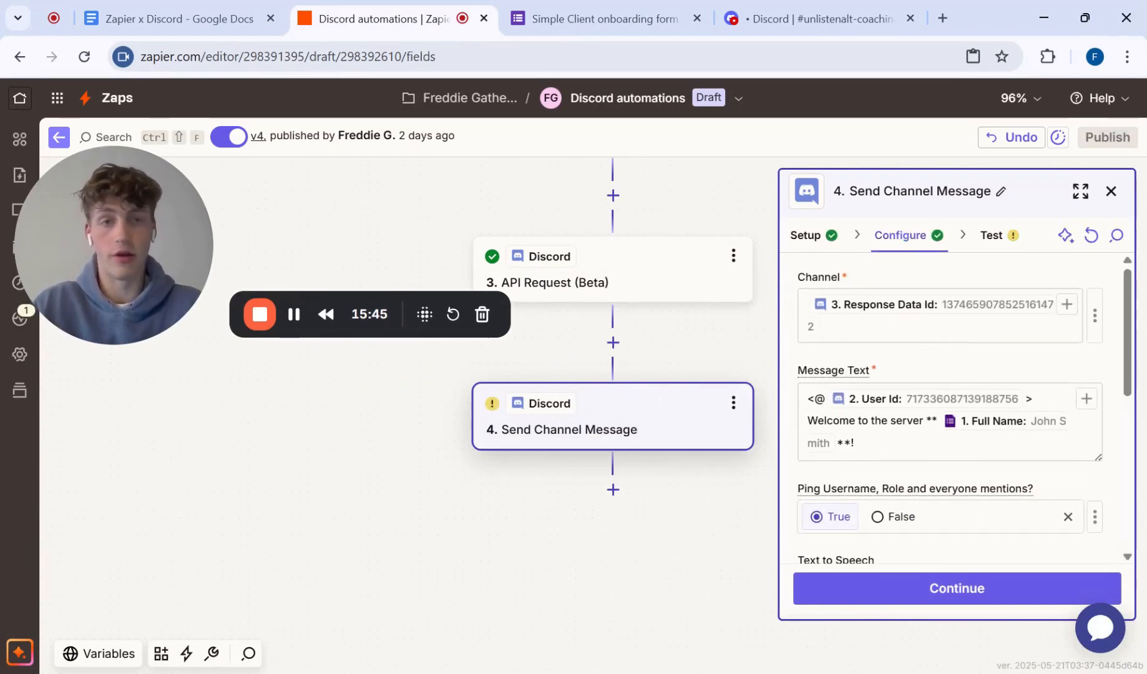
pyautogui.click(914, 308)
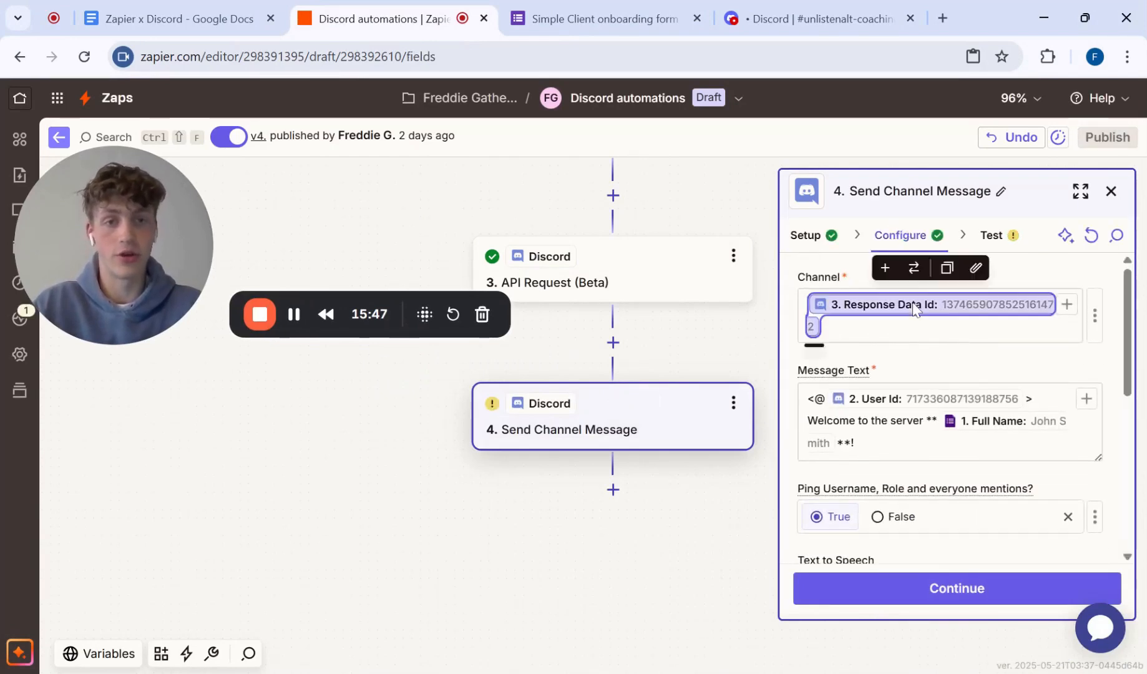
pyautogui.press('Right')
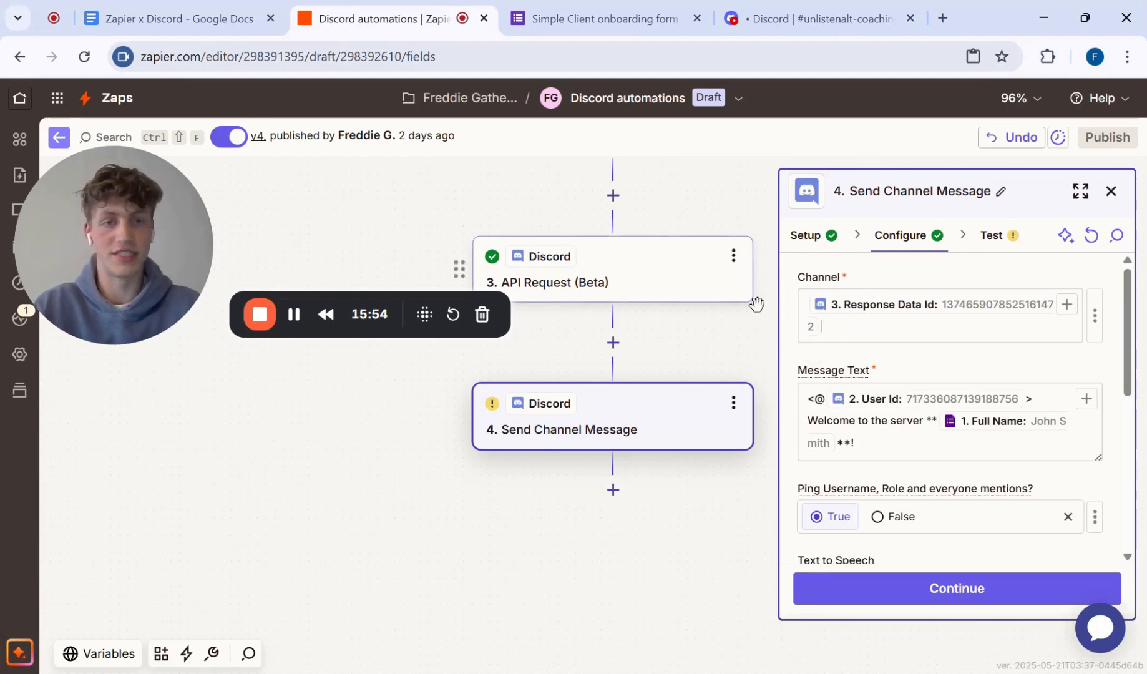
# Step: Examine the Message Text, covering the <@ > mention around step 2's User Id and the welcome wording with the Full Name field
pyautogui.scroll(-1, 912, 352)
pyautogui.moveTo(1034, 319); pyautogui.dragTo(807, 319)
pyautogui.click(814, 318)
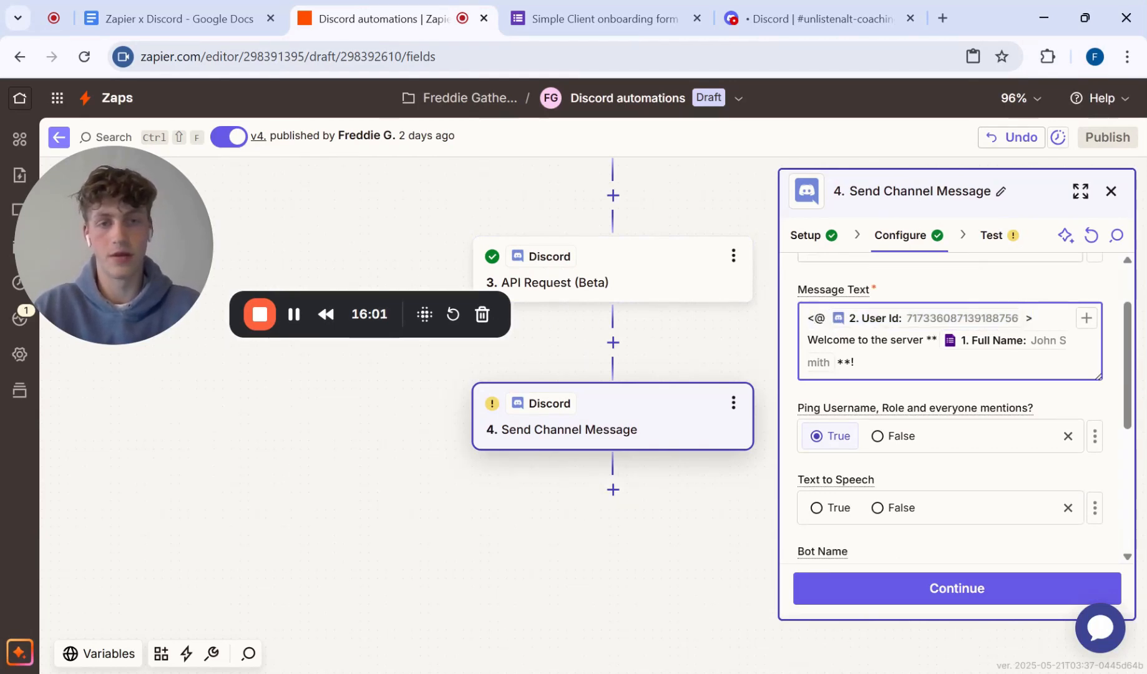
pyautogui.hotkey('shift', 'Right')
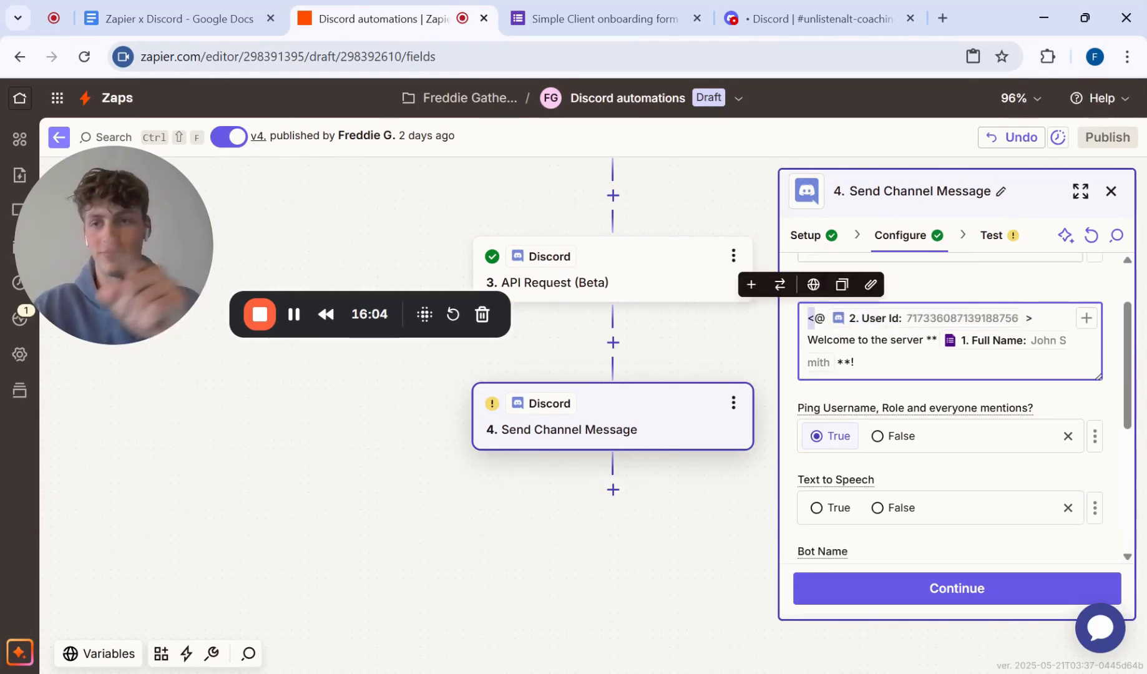
pyautogui.click(926, 340)
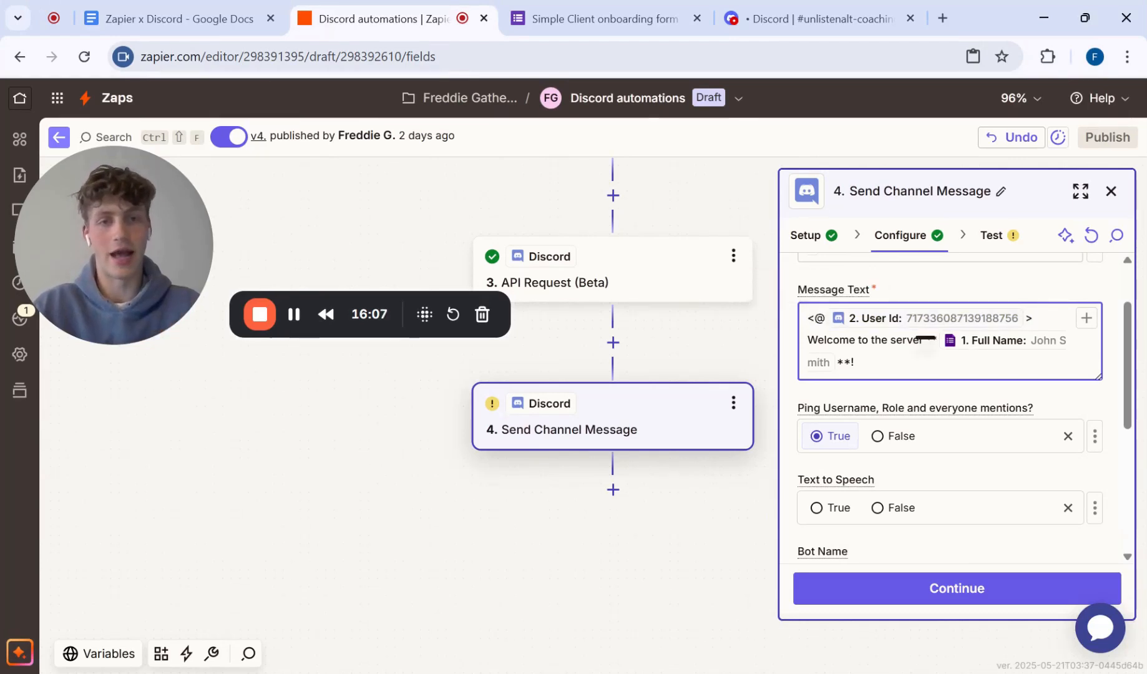
pyautogui.click(891, 319)
pyautogui.scroll(3, 680, 297)
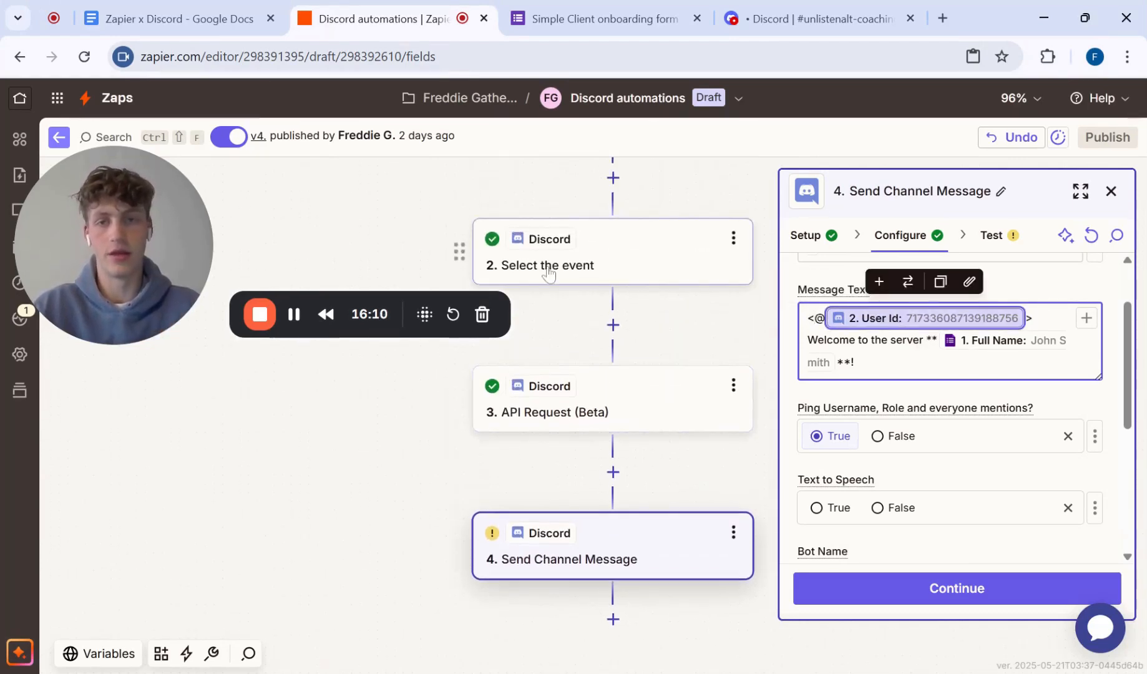
pyautogui.scroll(-1, 963, 422)
pyautogui.click(1039, 303)
pyautogui.hotkey('shift', 'Left')
pyautogui.press('Left')
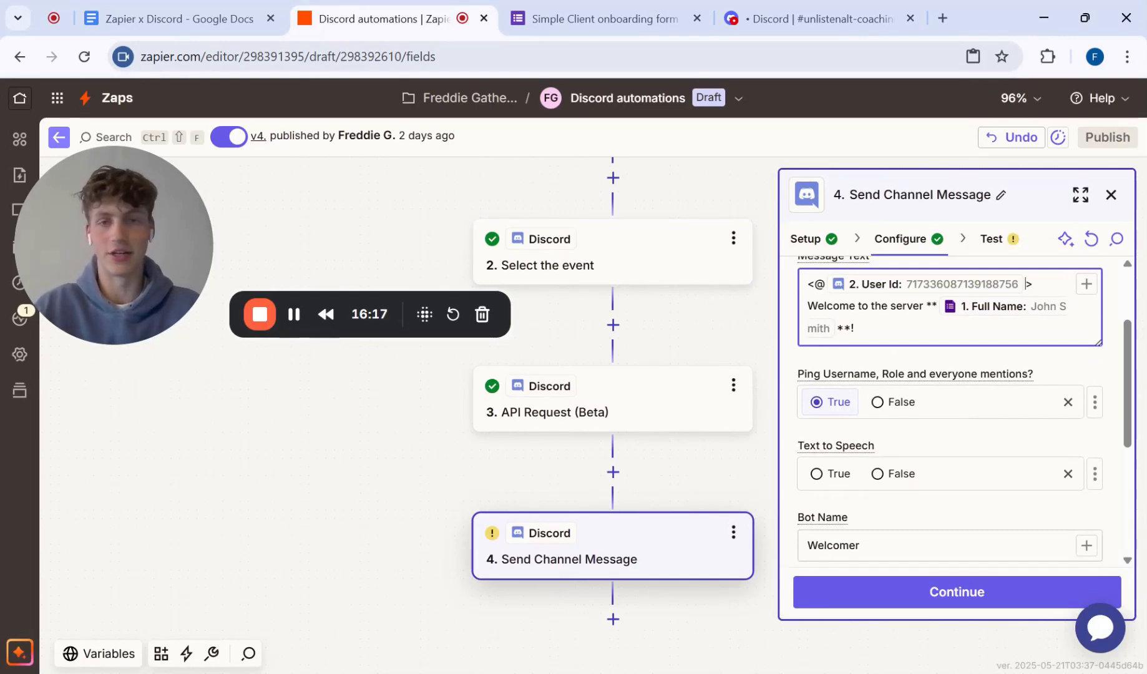
pyautogui.moveTo(818, 306); pyautogui.dragTo(881, 307)
pyautogui.click(881, 307)
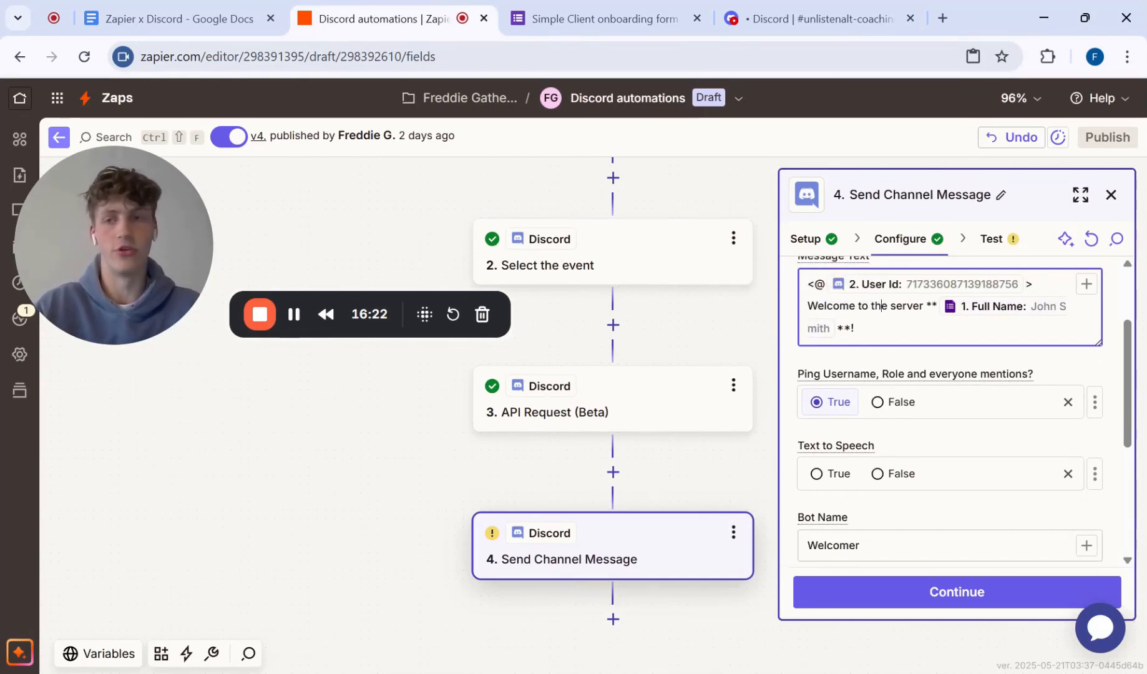
# Step: Review the remaining message options, including Text to Speech, Bot Name, Bot Icon and the attachment fields
pyautogui.scroll(-4, 942, 461)
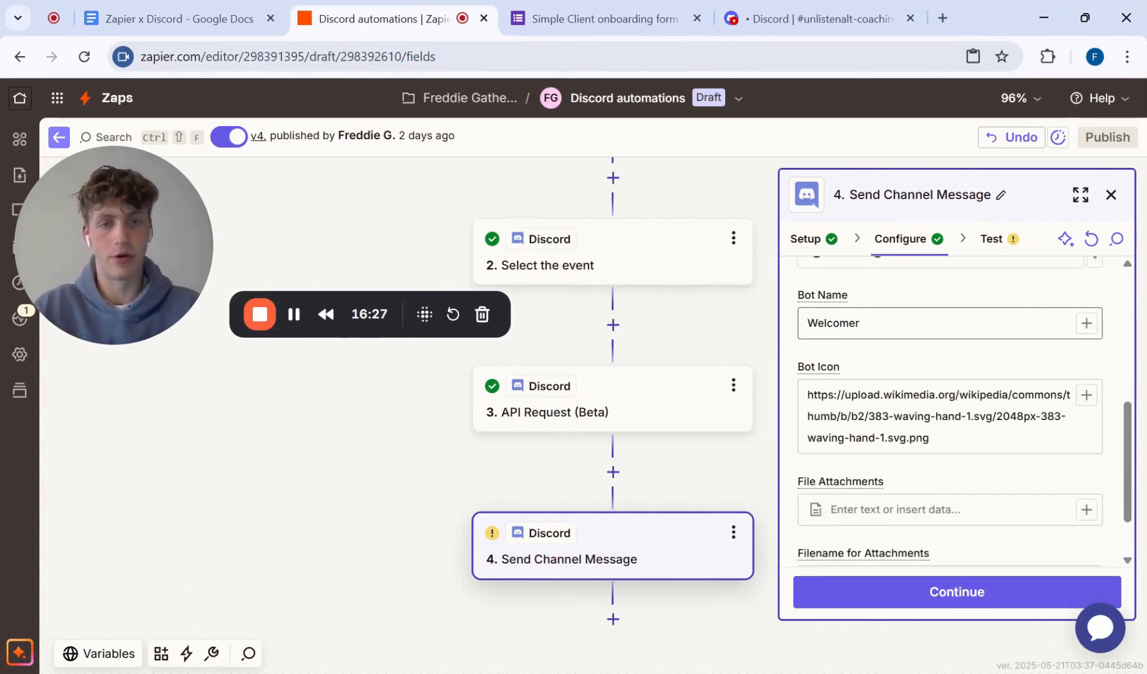
pyautogui.scroll(-1, 886, 372)
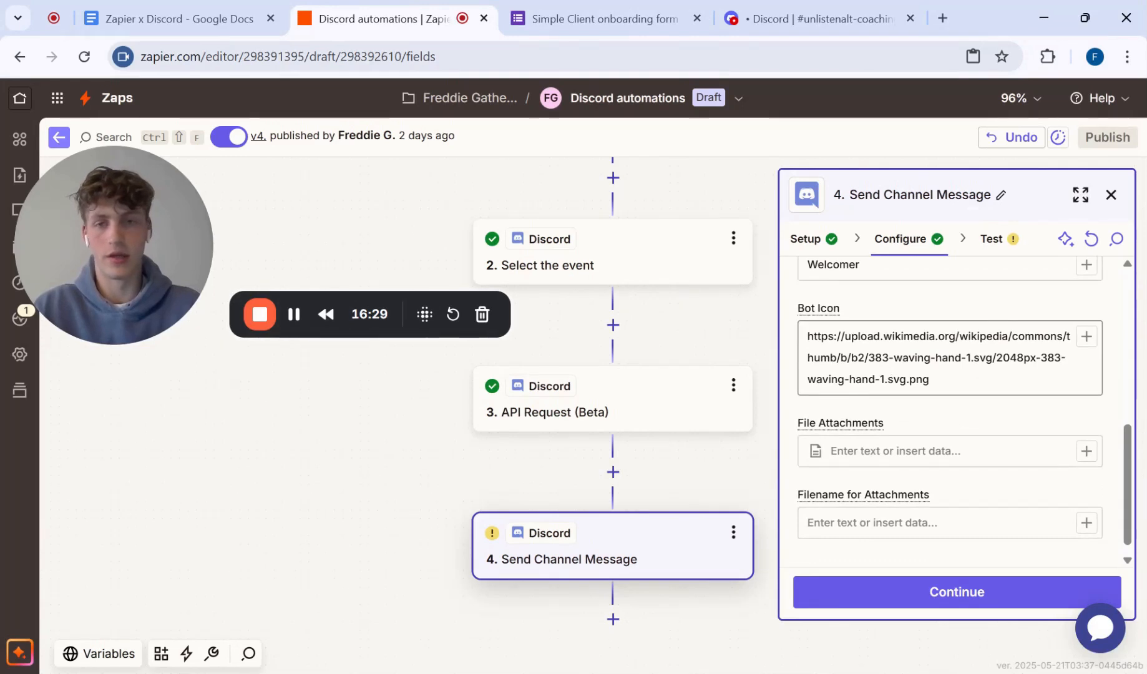
pyautogui.scroll(1, 948, 405)
pyautogui.scroll(5, 949, 405)
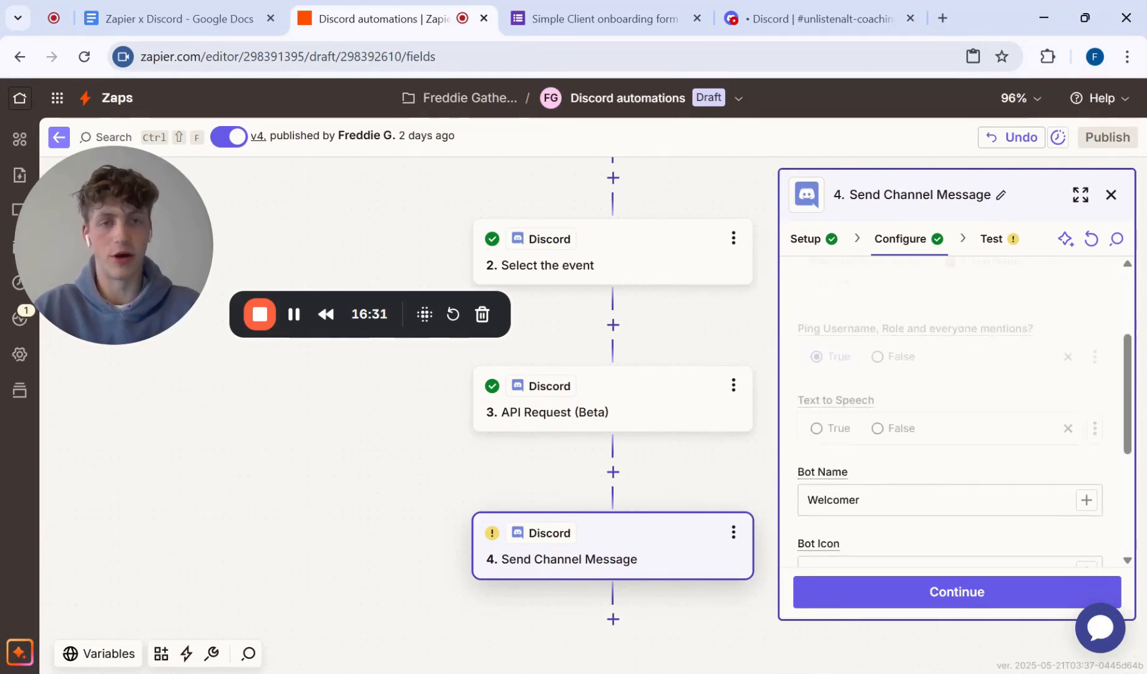
# Step: Go back through the API Request step's setup, configuration and test stages, ending on Send Channel Message again
pyautogui.click(949, 598)
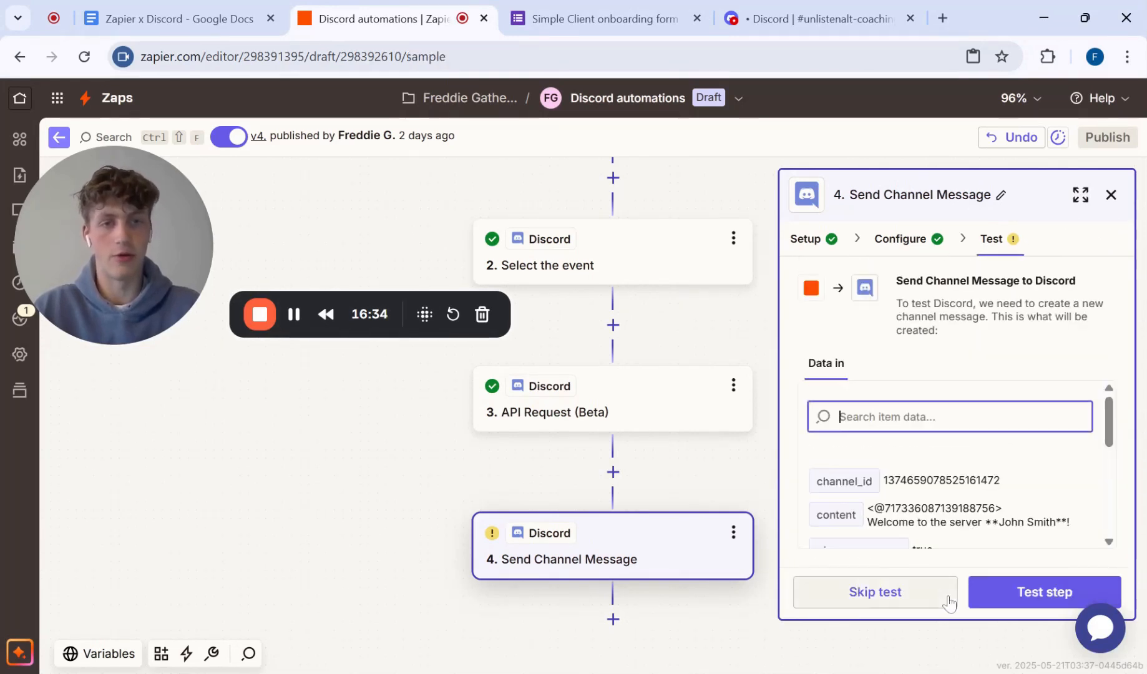
pyautogui.click(640, 423)
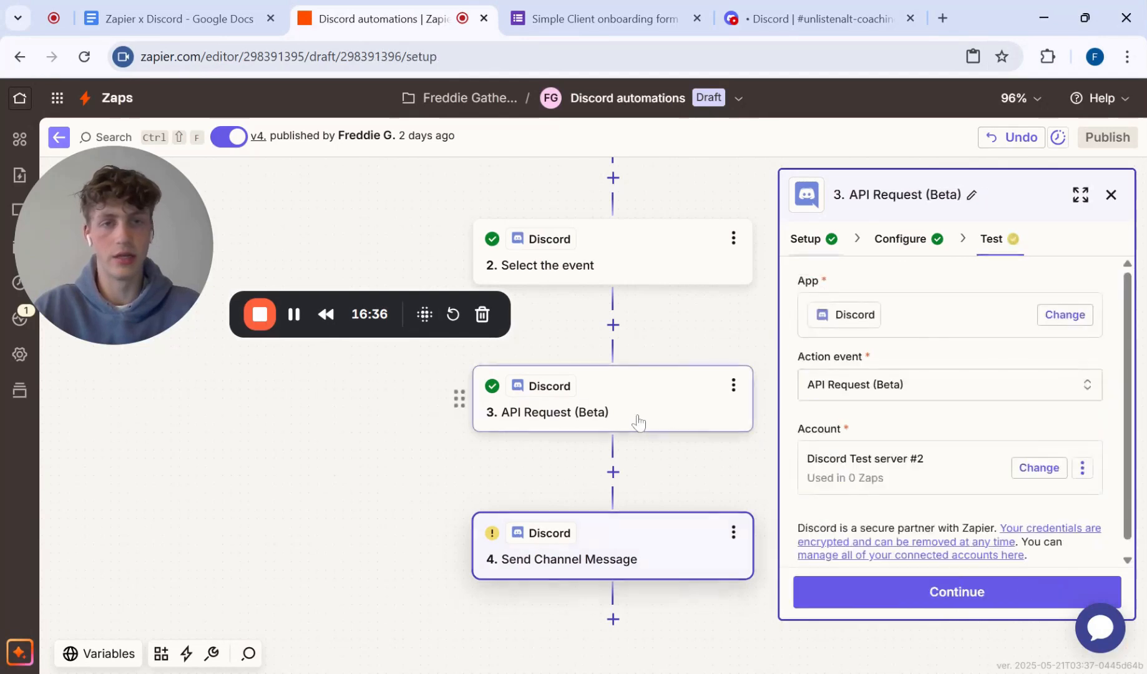
pyautogui.click(914, 590)
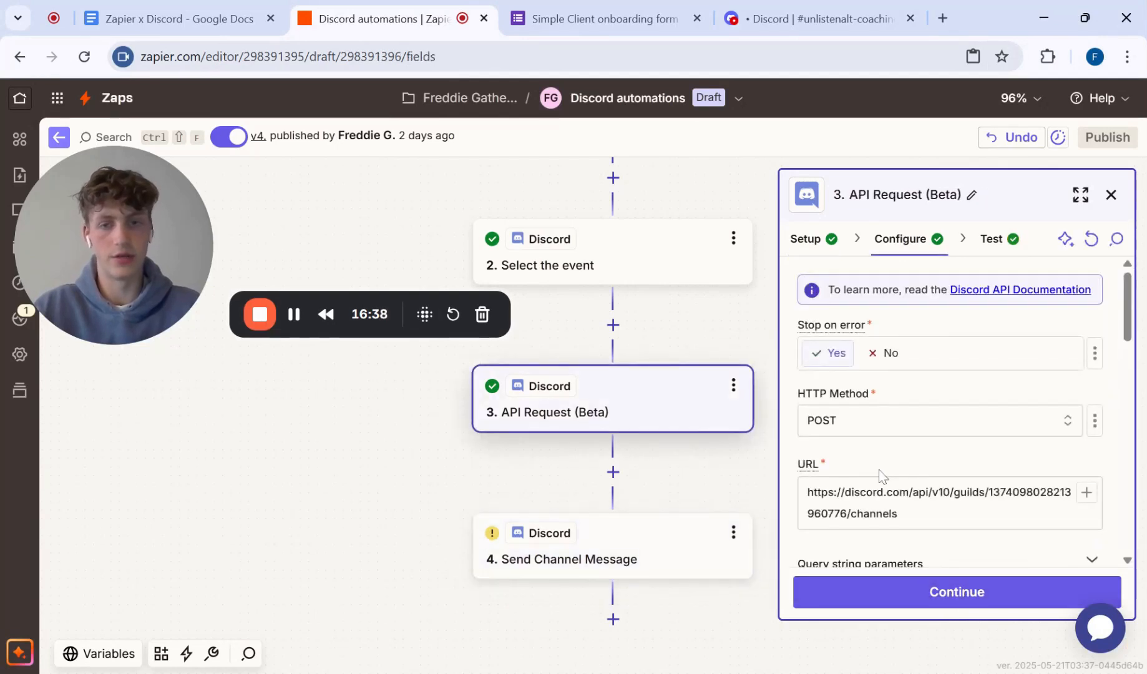
pyautogui.click(951, 592)
pyautogui.click(996, 599)
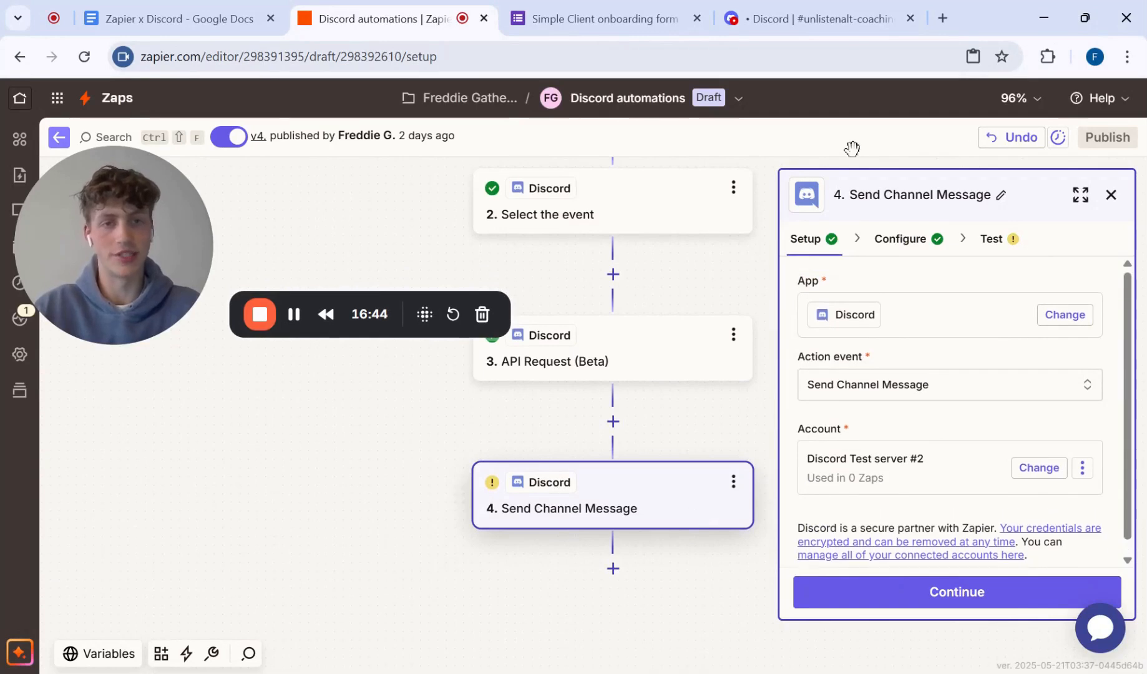
# Step: Run the test of step 4, Send Channel Message, to post the welcome message in the new Discord channel
pyautogui.click(909, 250)
pyautogui.scroll(-5, 914, 259)
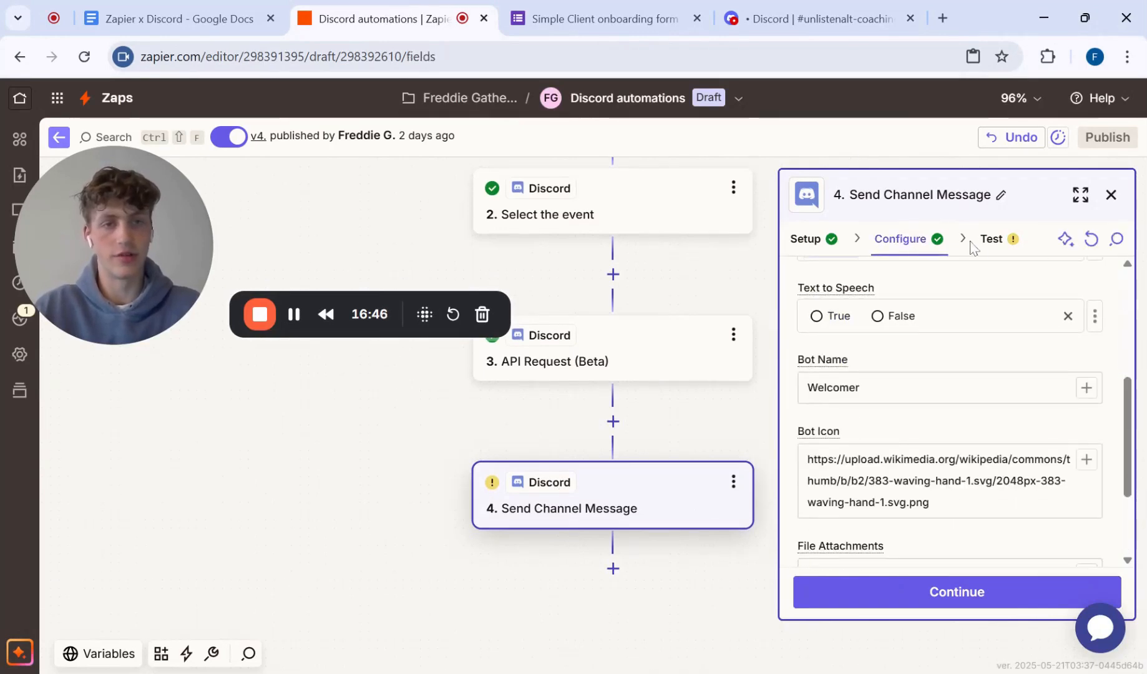
pyautogui.click(993, 249)
pyautogui.click(1034, 596)
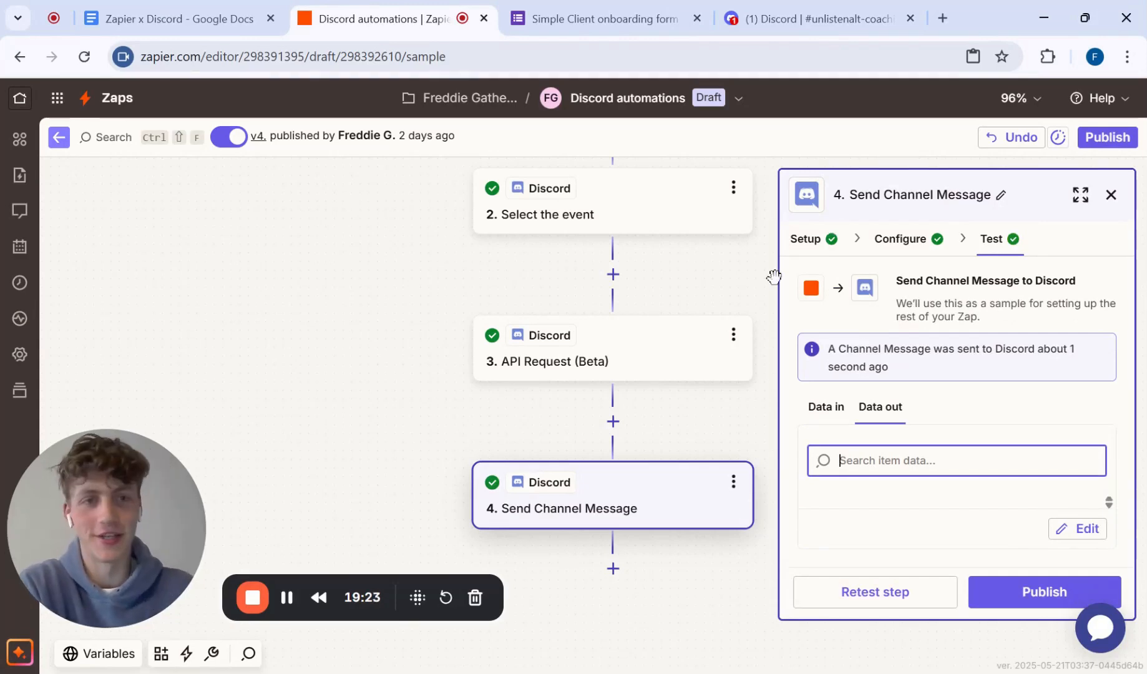
# Step: Switch to Discord and check the welcome message in the private coaching channel, including the user mention and full name
pyautogui.click(804, 14)
pyautogui.moveTo(158, 522); pyautogui.dragTo(146, 171)
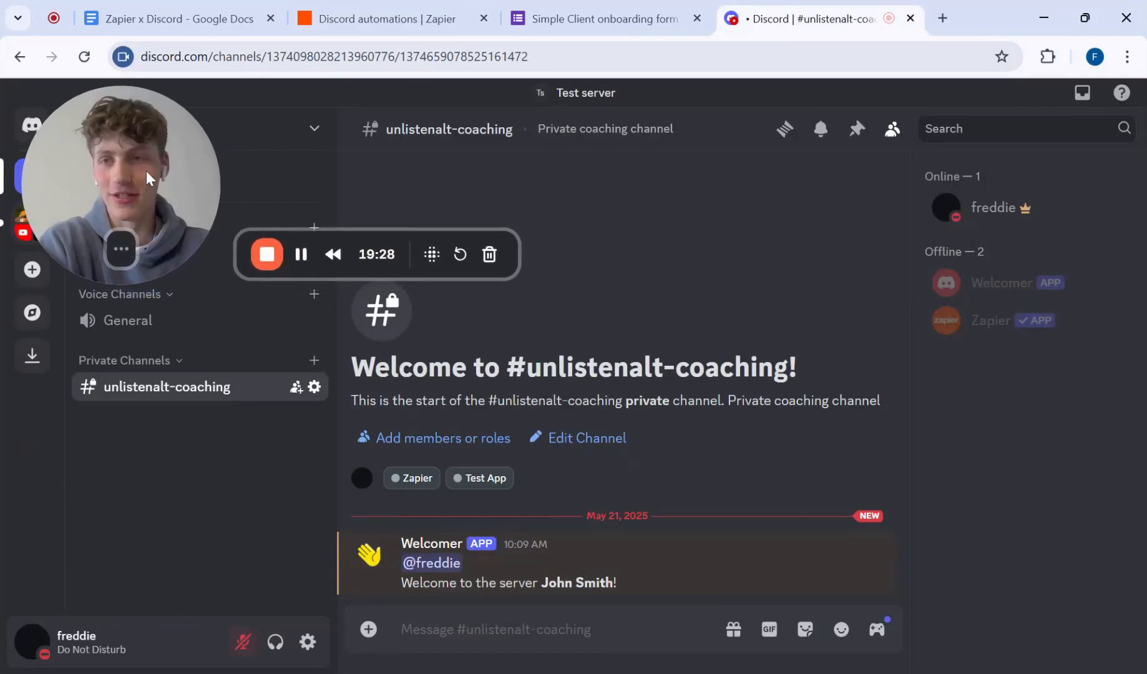
pyautogui.click(430, 563)
pyautogui.click(427, 540)
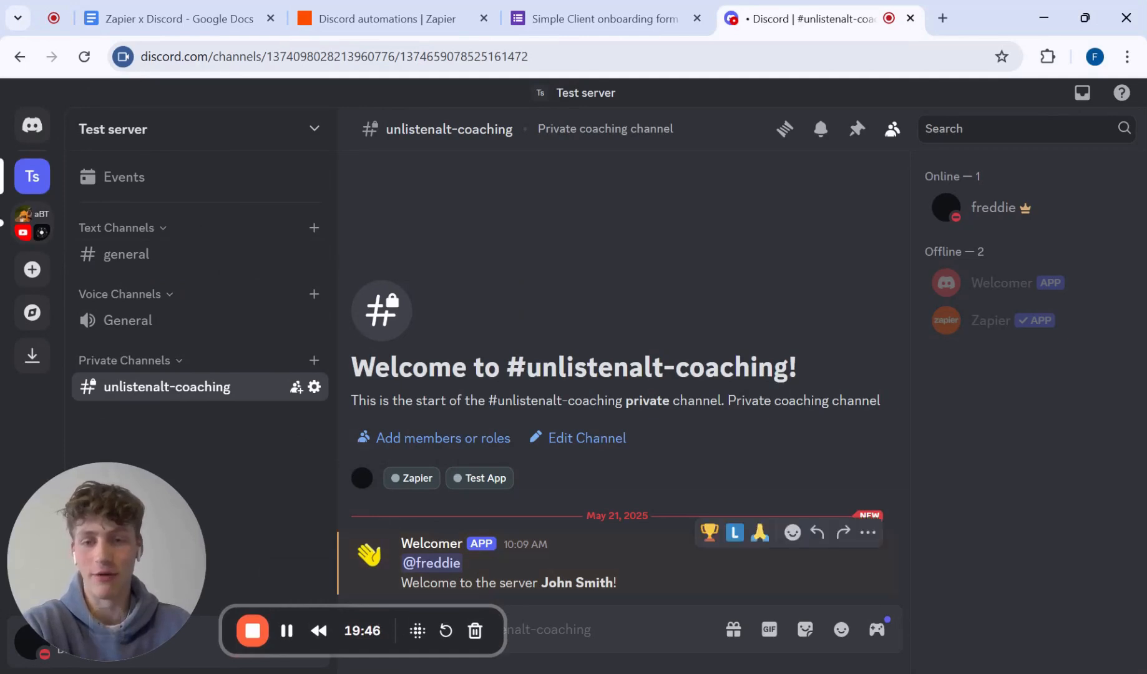
pyautogui.click(622, 580)
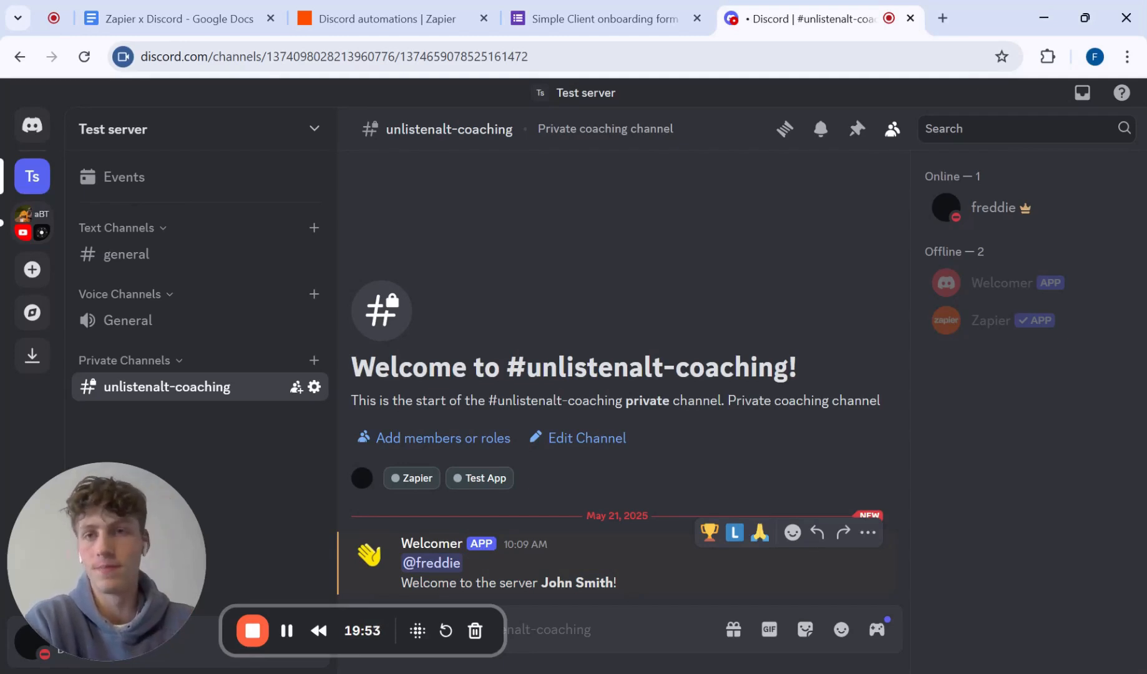
# Step: Return to the Discord automations Zap and publish the draft, confirming the publication
pyautogui.click(621, 9)
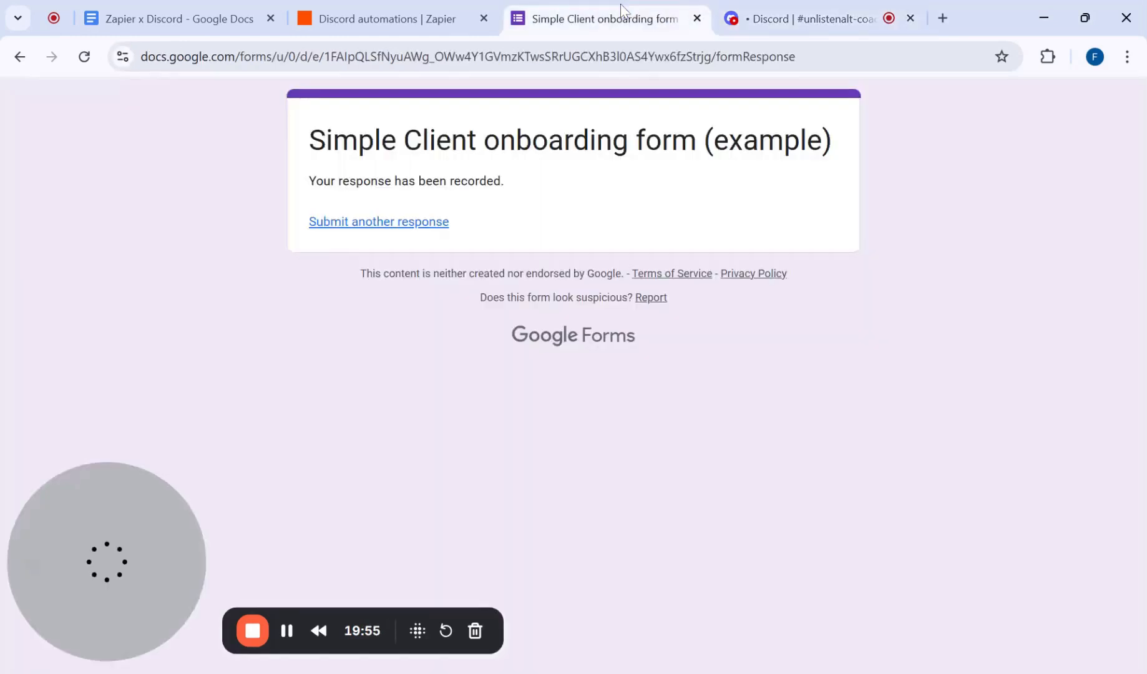
pyautogui.click(380, 19)
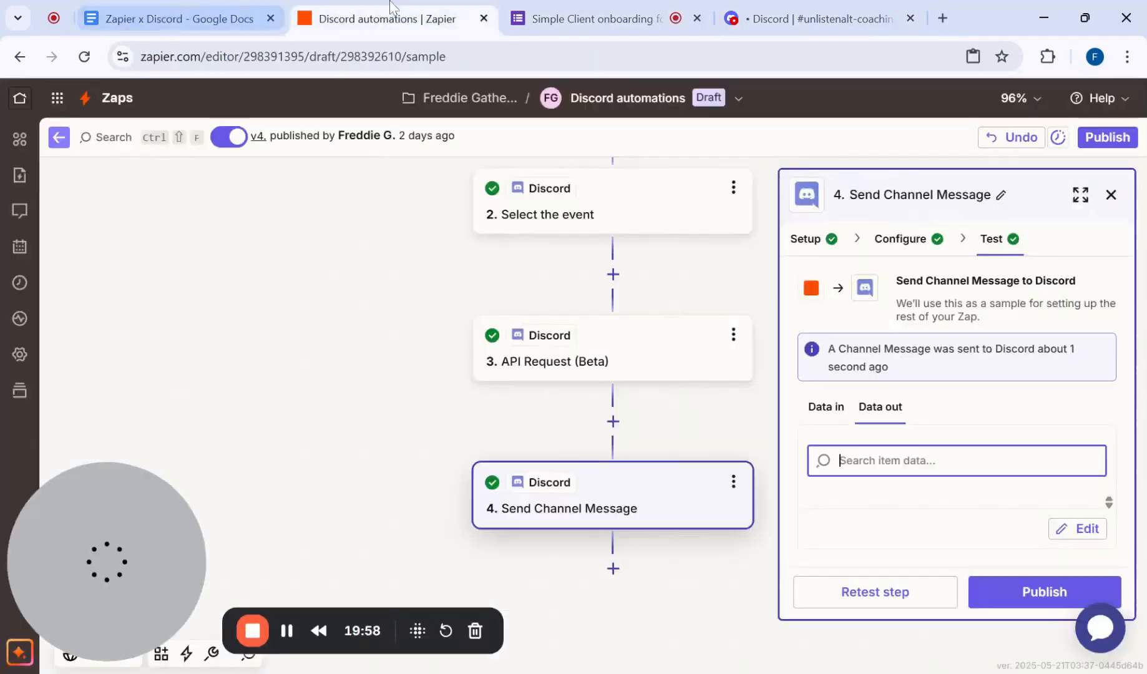
pyautogui.click(1050, 596)
pyautogui.click(869, 463)
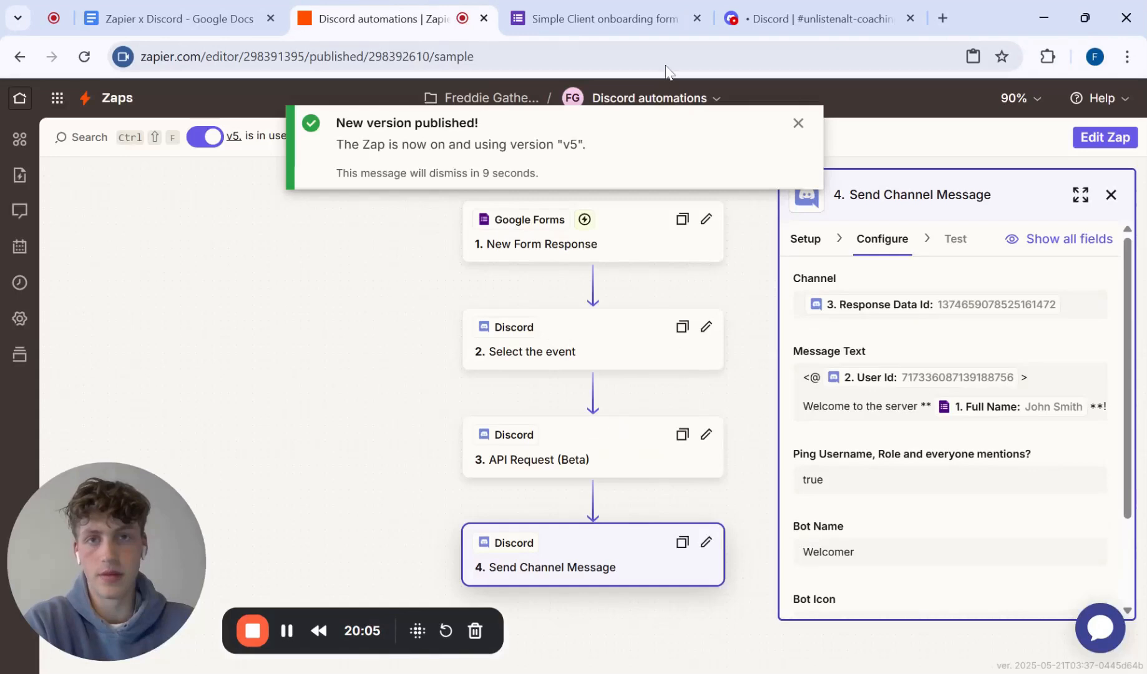
# Step: Delete the existing private coaching channel from the Discord Test server
pyautogui.click(811, 19)
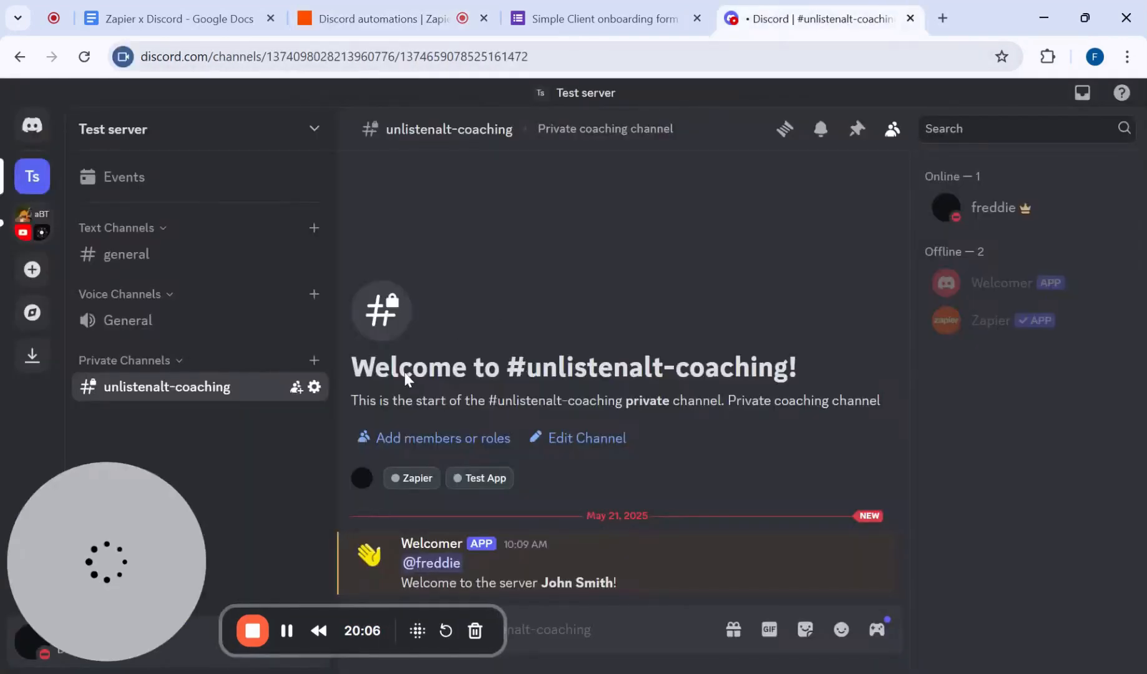
pyautogui.click(313, 388)
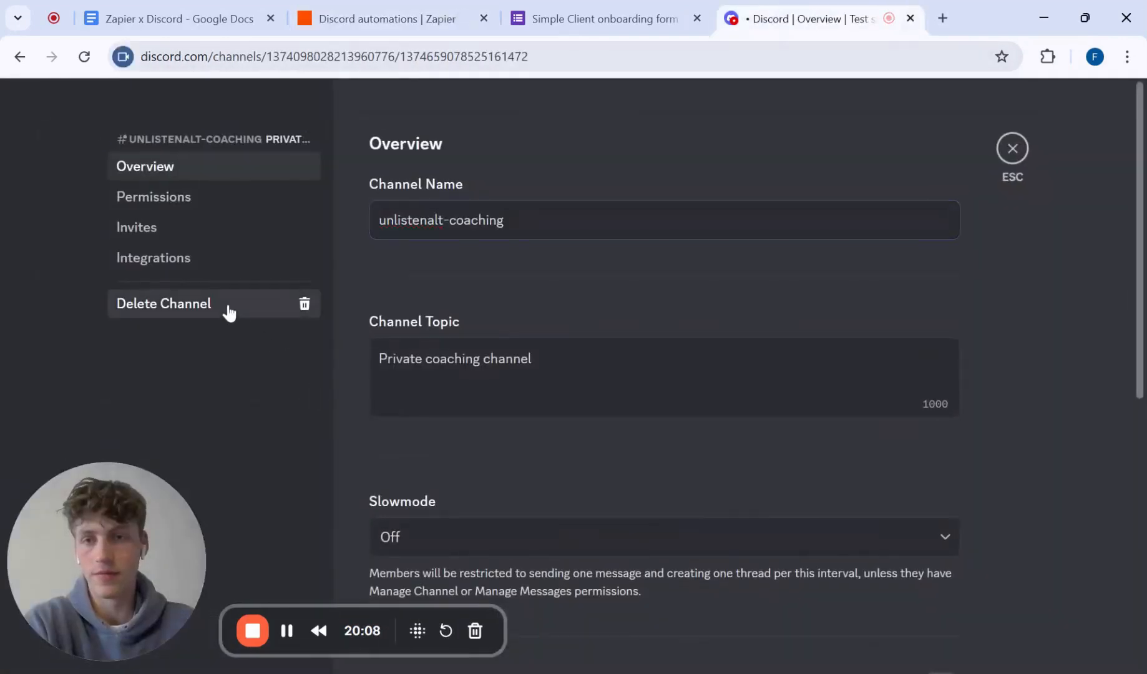
pyautogui.click(228, 310)
pyautogui.click(693, 443)
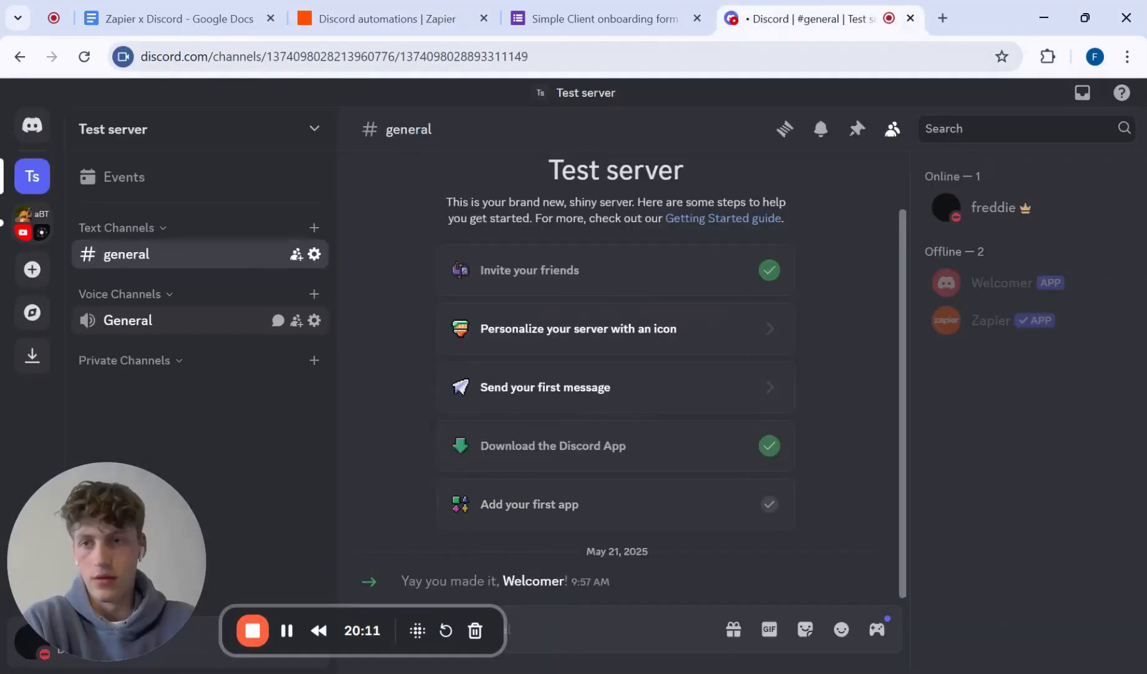
# Step: Submit another client onboarding form response with onboarding date 22/05/2025, the client's full name and their Discord username
pyautogui.click(575, 21)
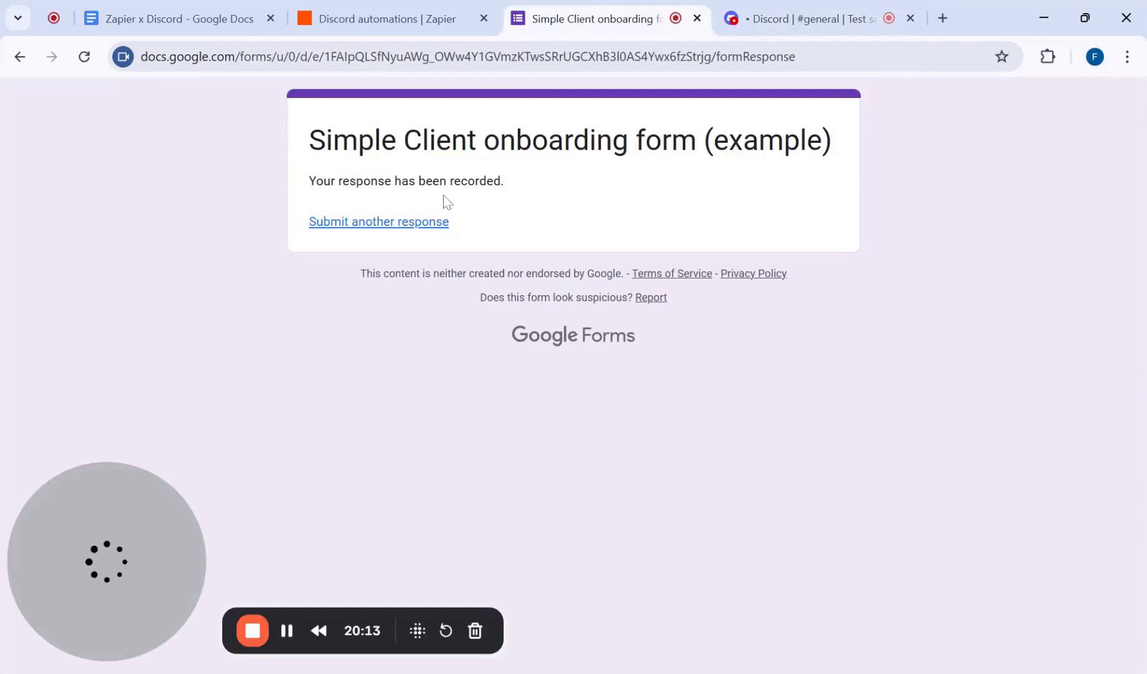
pyautogui.click(411, 226)
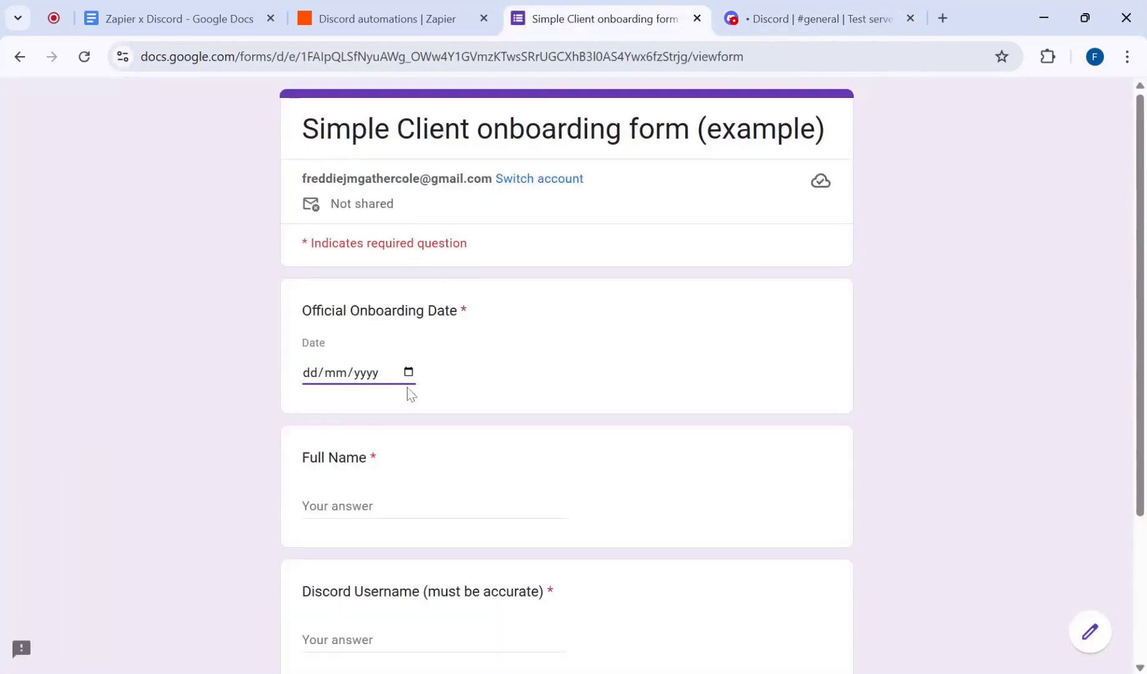
pyautogui.scroll(-3, 381, 373)
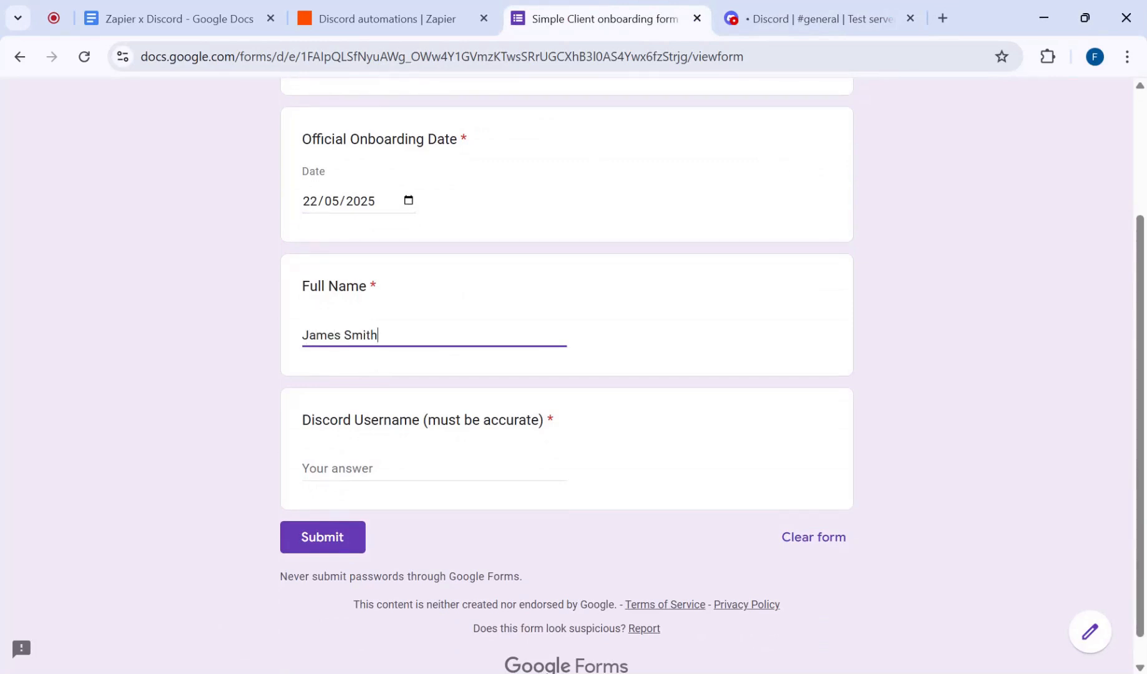
pyautogui.scroll(-1, 364, 418)
pyautogui.press('Tab')
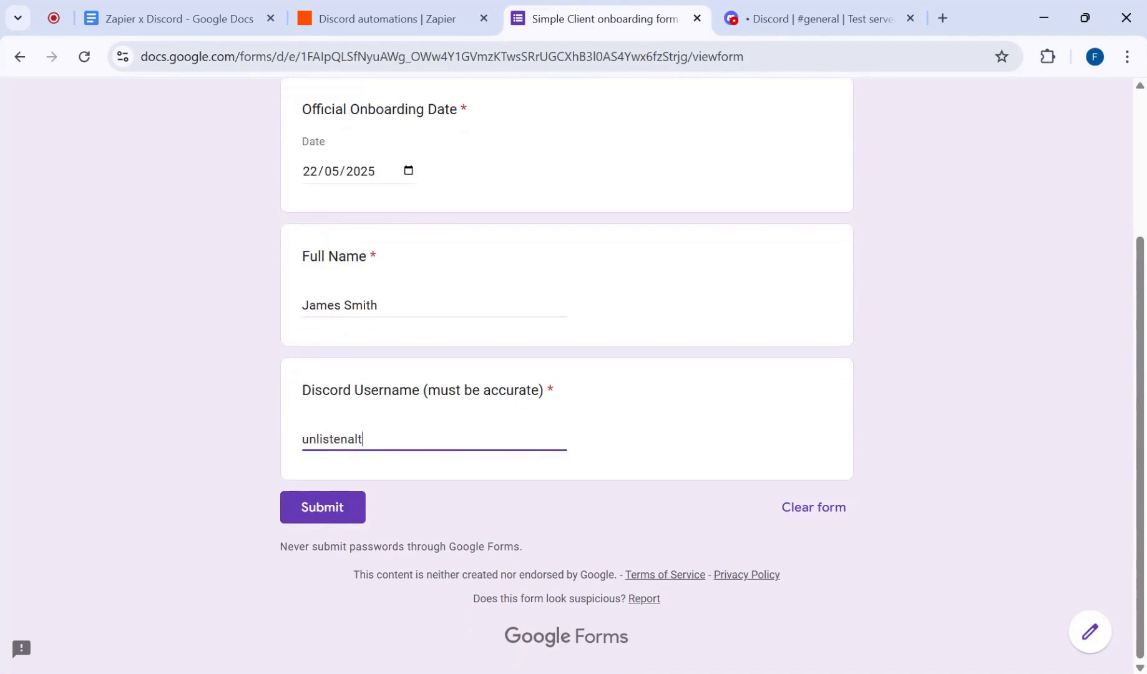
pyautogui.press('Return')
# Step: Open the newly created private coaching channel in Discord and check its welcome message, user mention and client name
pyautogui.moveTo(127, 499); pyautogui.dragTo(1025, 460)
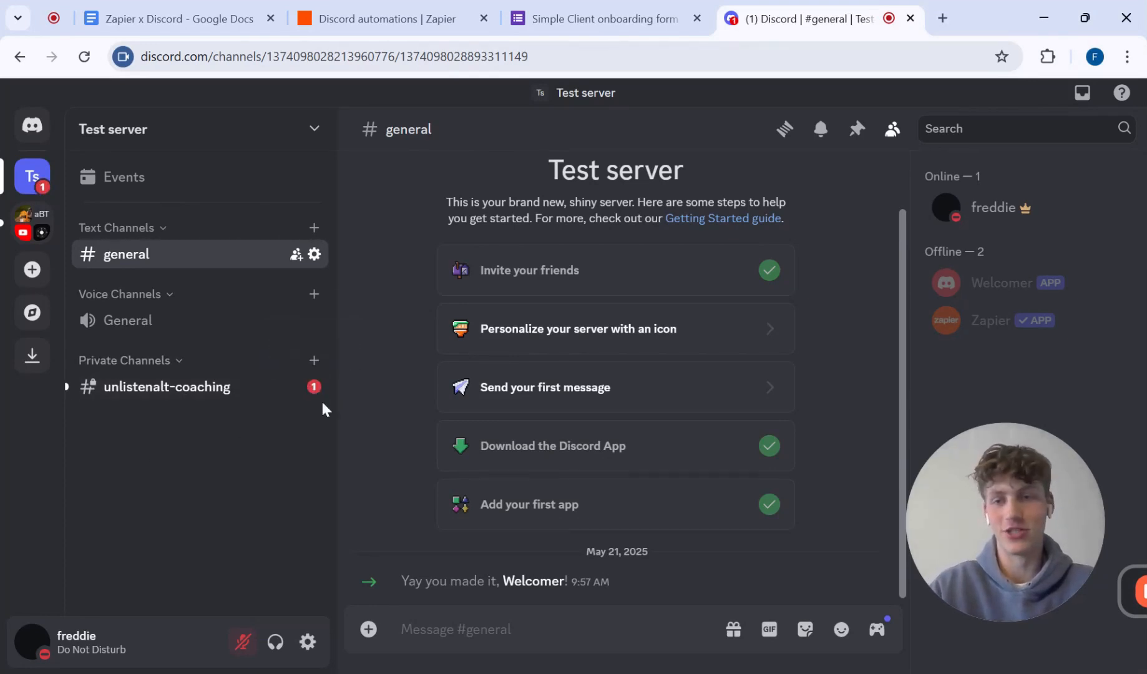
pyautogui.click(217, 393)
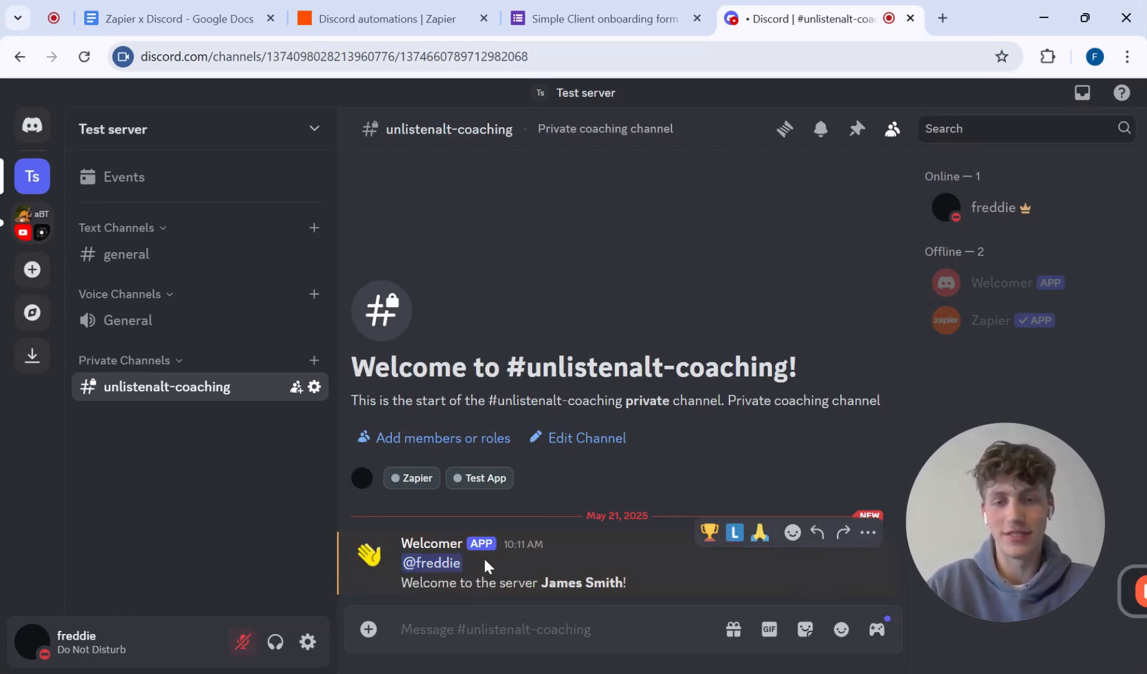
pyautogui.moveTo(462, 583); pyautogui.dragTo(642, 594)
pyautogui.click(640, 592)
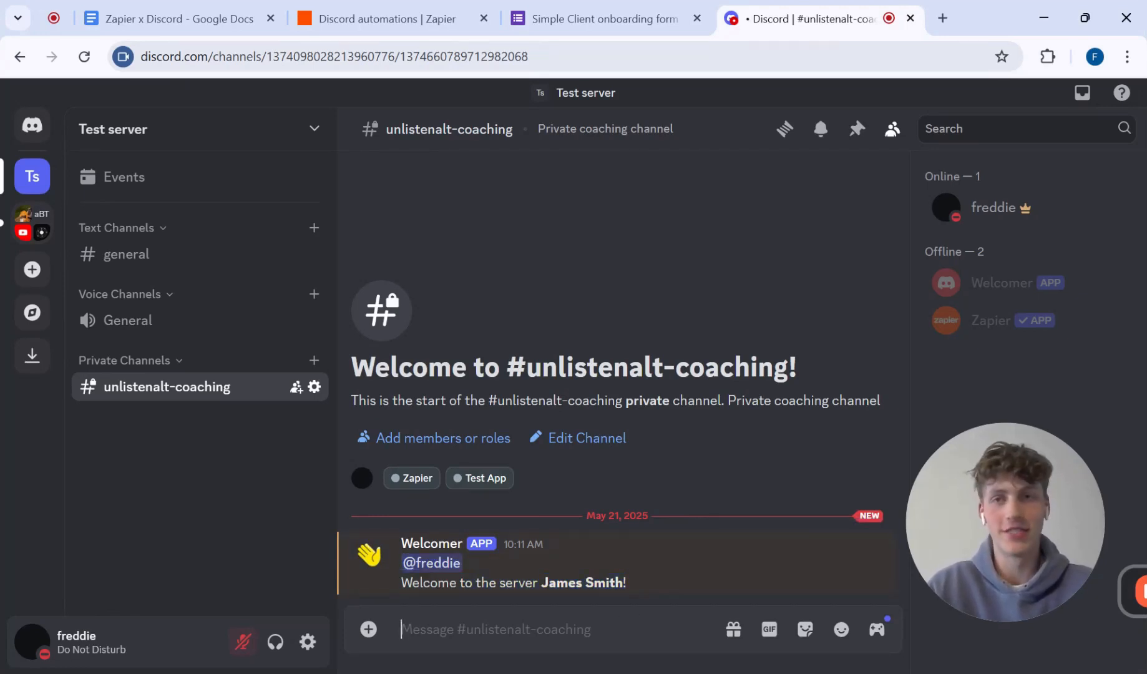
# Step: Switch to the Zapier x Discord document in Google Docs and review its summary and opening outline
pyautogui.click(262, 21)
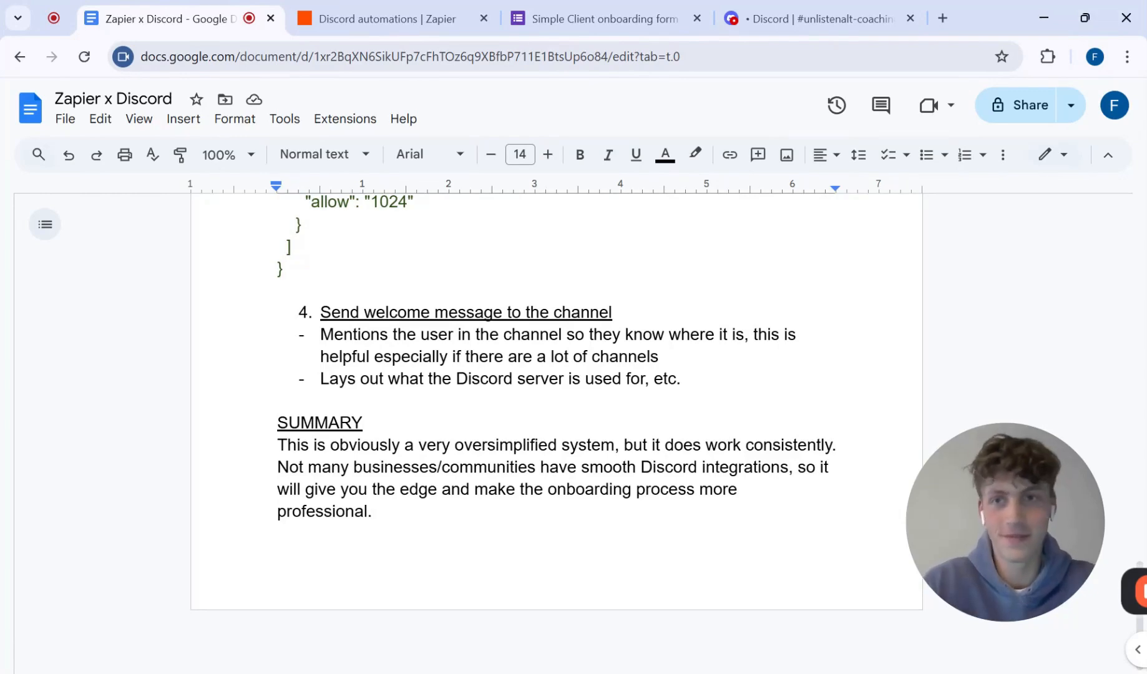
pyautogui.scroll(17, 556, 431)
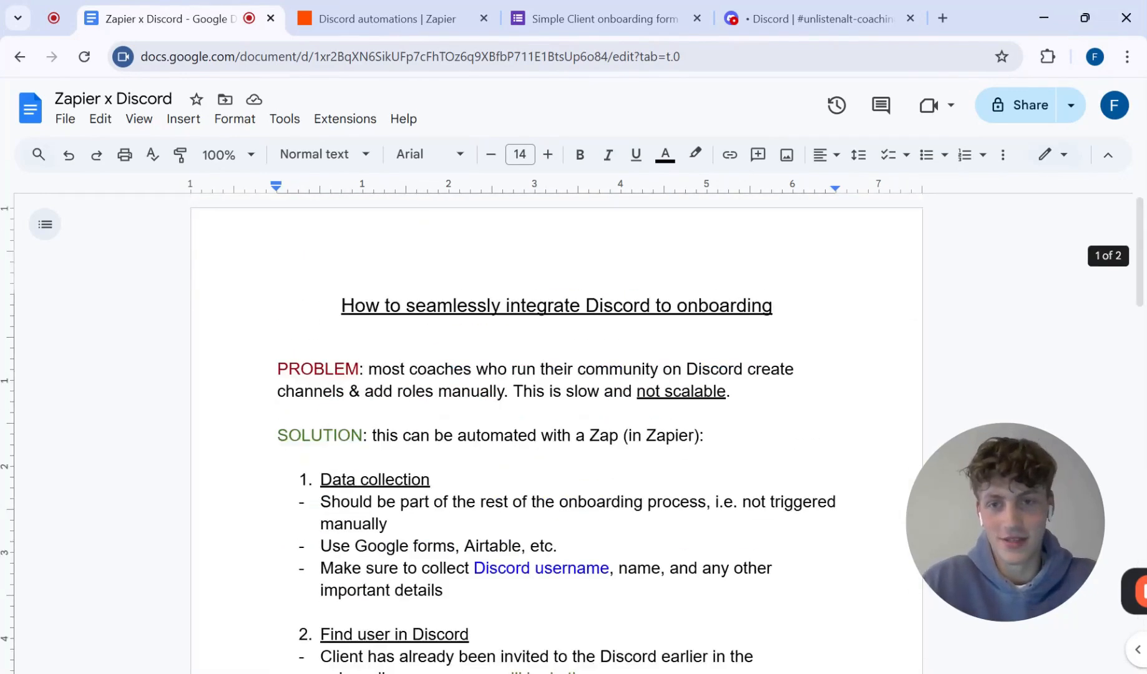